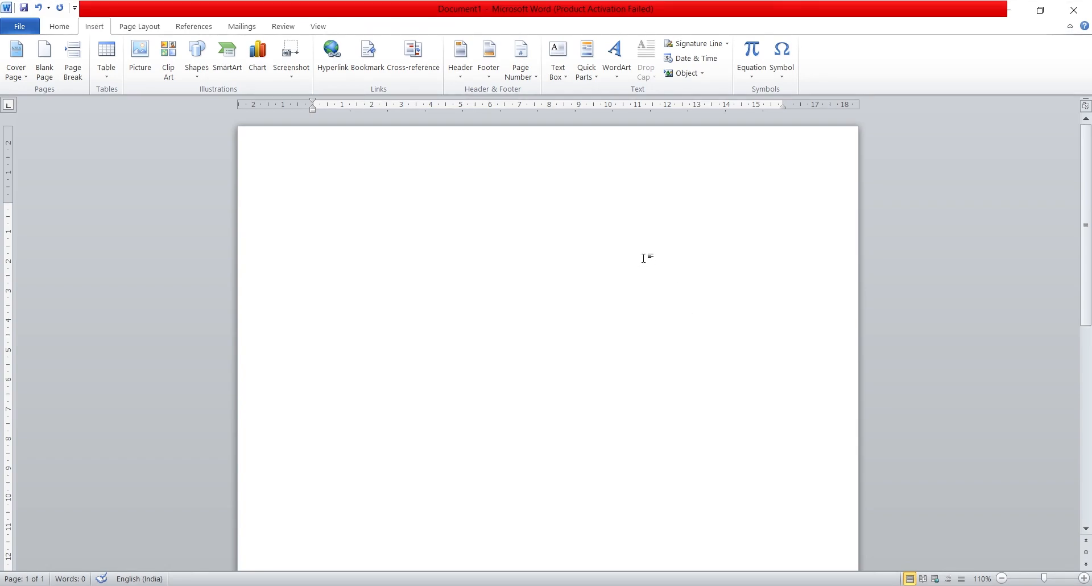
Step: Generate sample paragraphs in the blank document with the =rand() function
type("=ra")
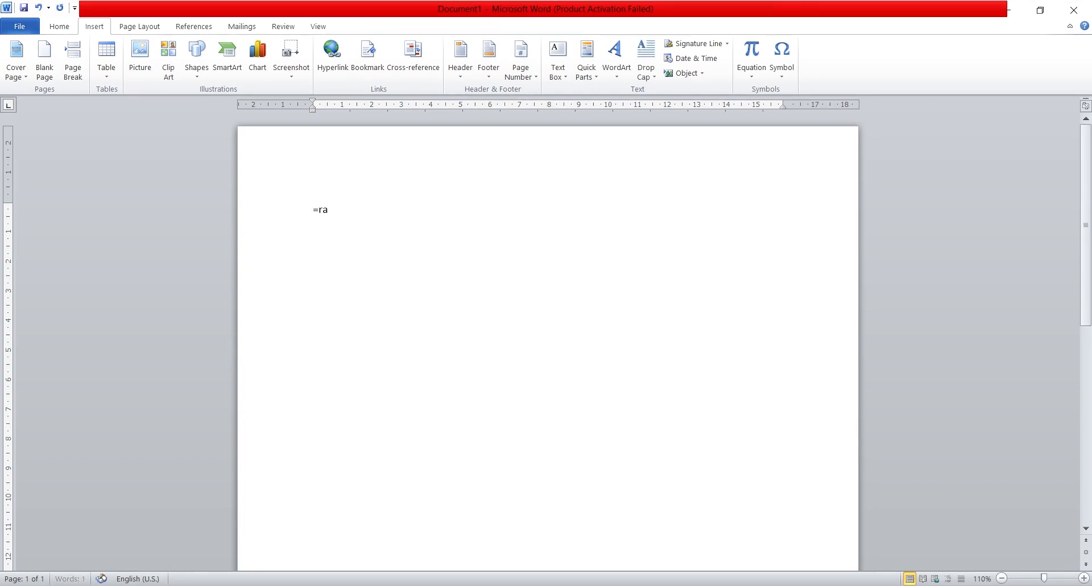
type("nd()")
key("Return")
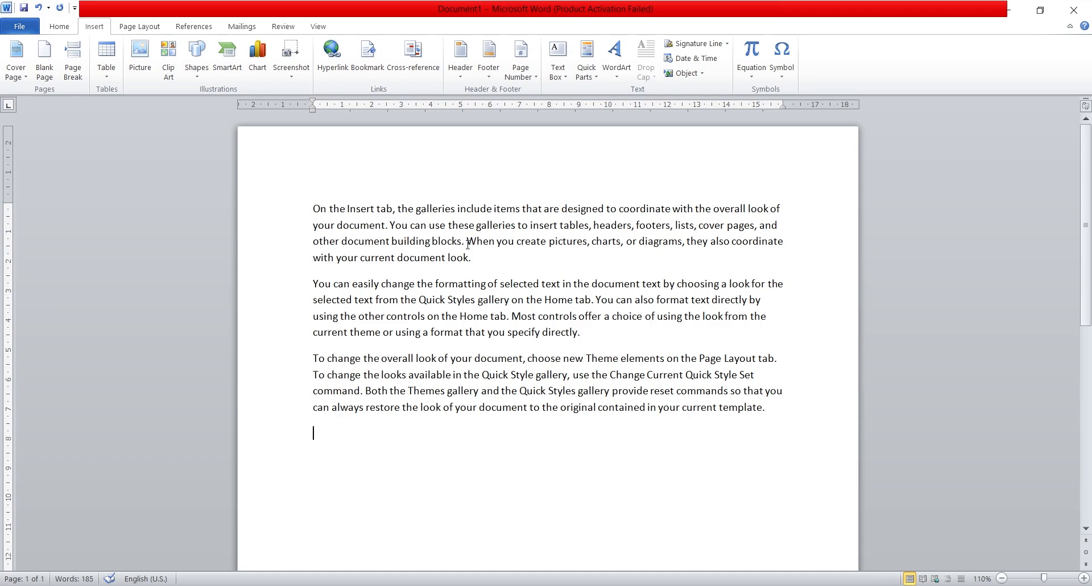
Step: Browse the built-in cover page designs and insert the Contrast cover page
left_click(19, 74)
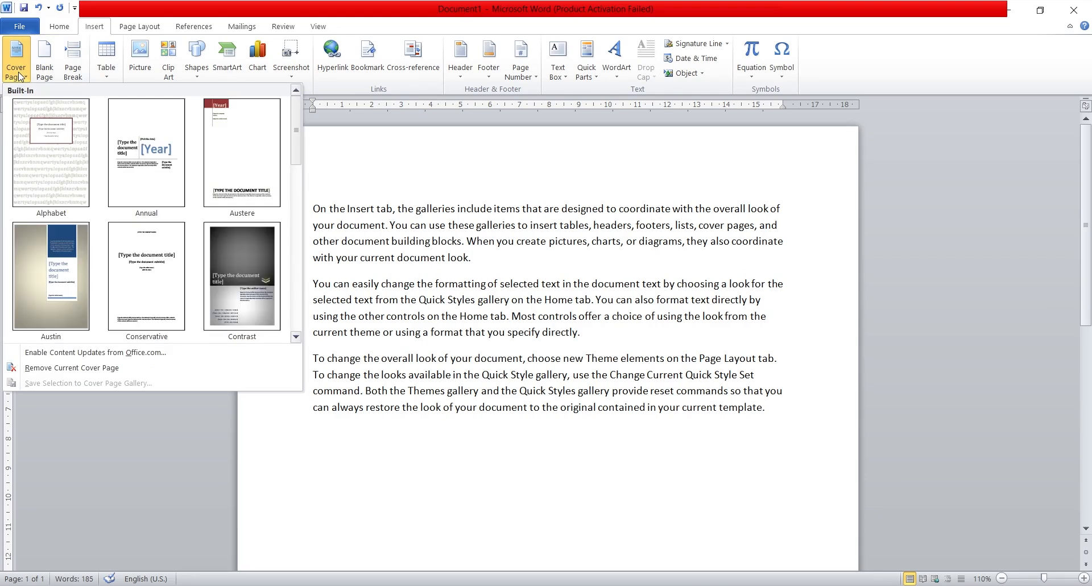
scroll(181, 251, "down", 3)
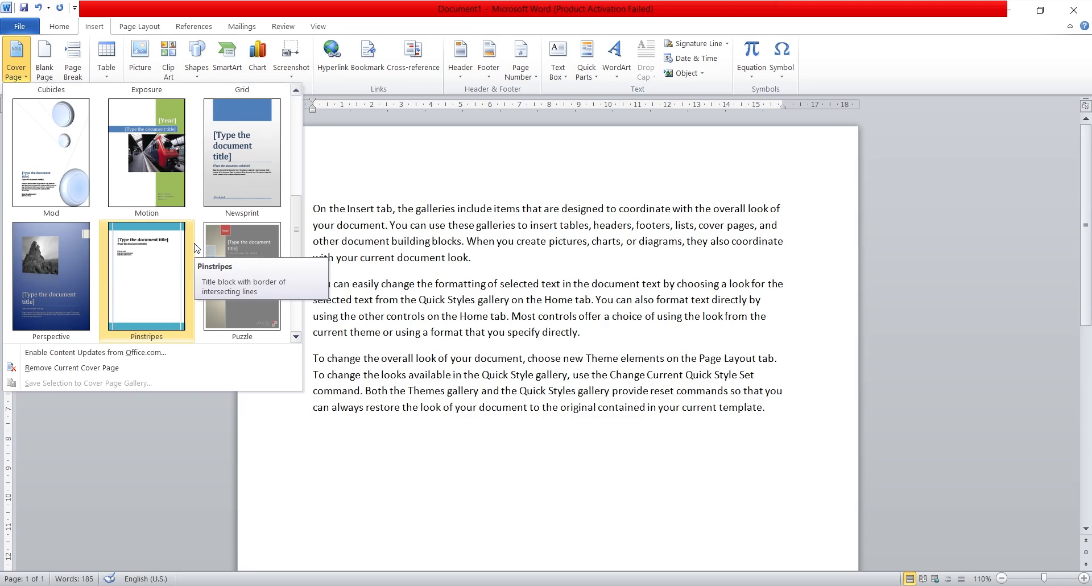
scroll(195, 247, "down", 2)
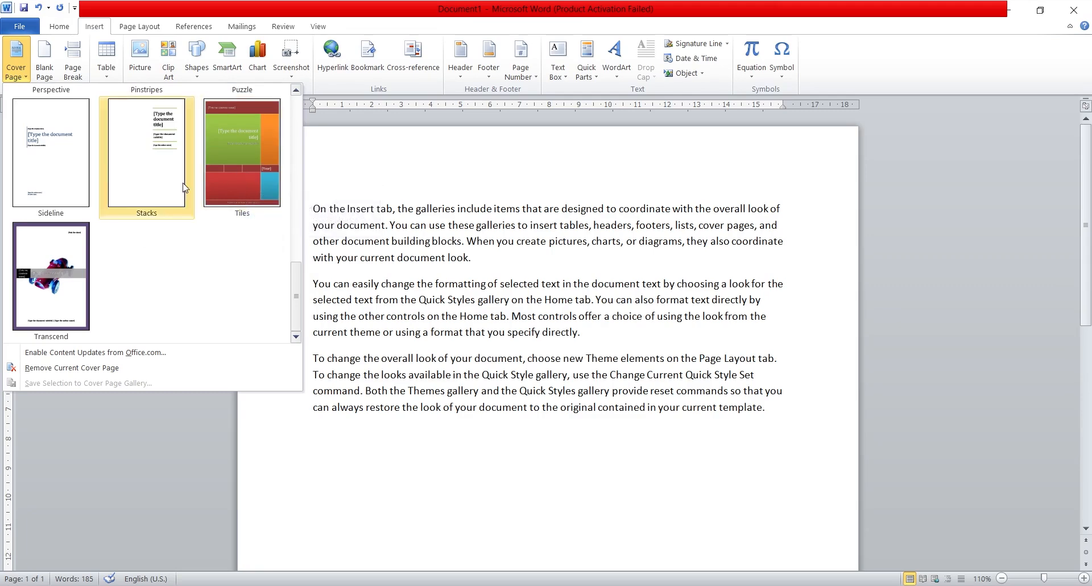
scroll(80, 283, "up", 5)
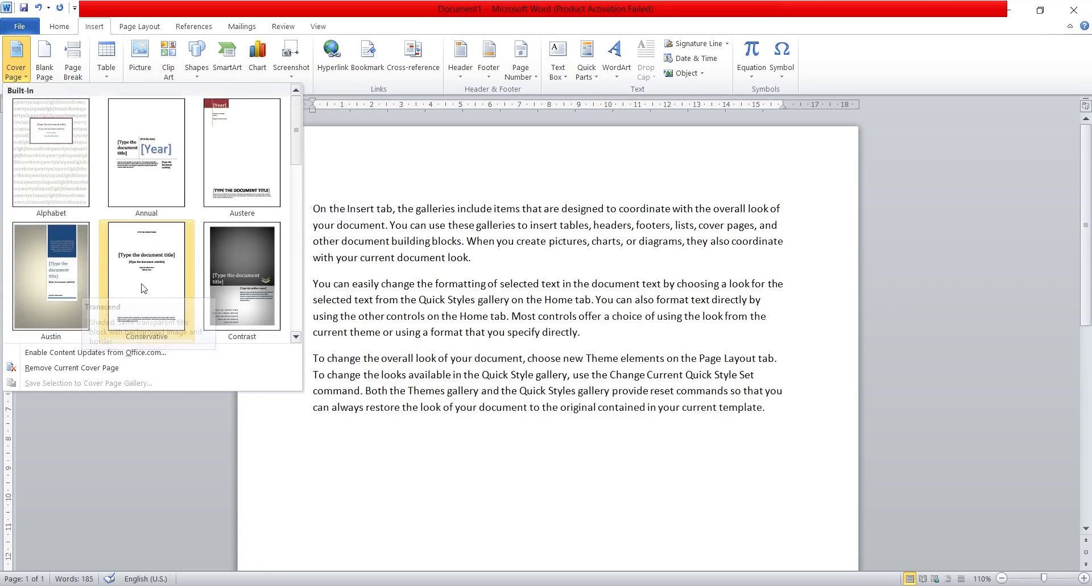
left_click(249, 263)
Step: Replace the title placeholder on the cover page with "My Book"
scroll(439, 321, "down", 3)
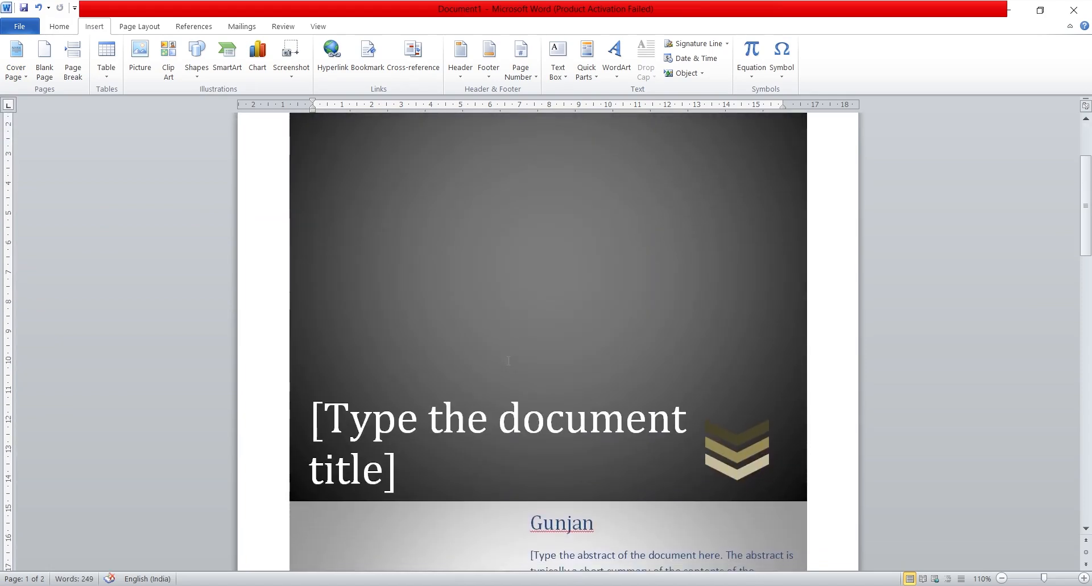
left_click(387, 471)
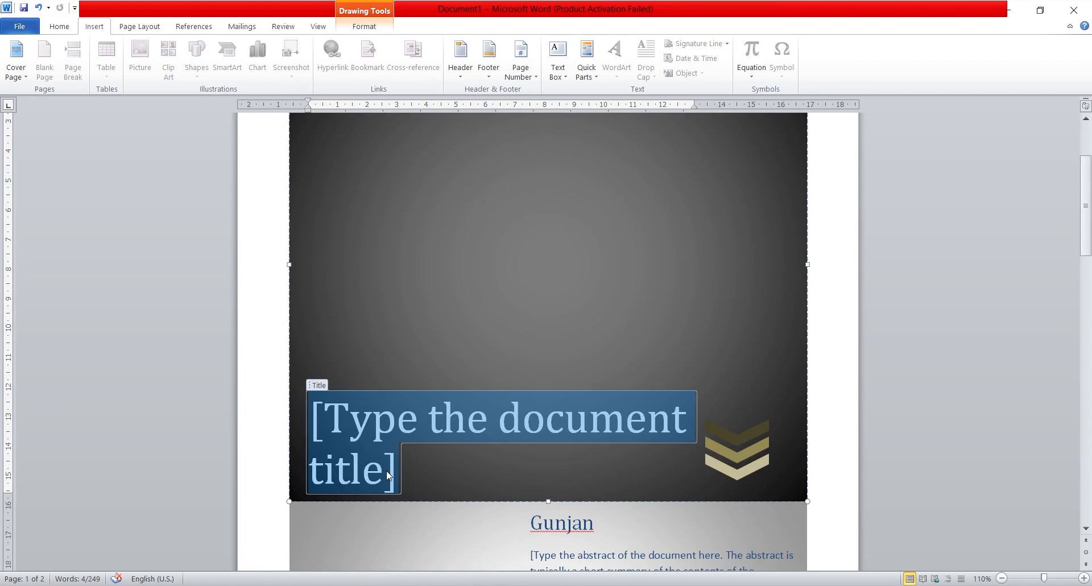
key("BackSpace")
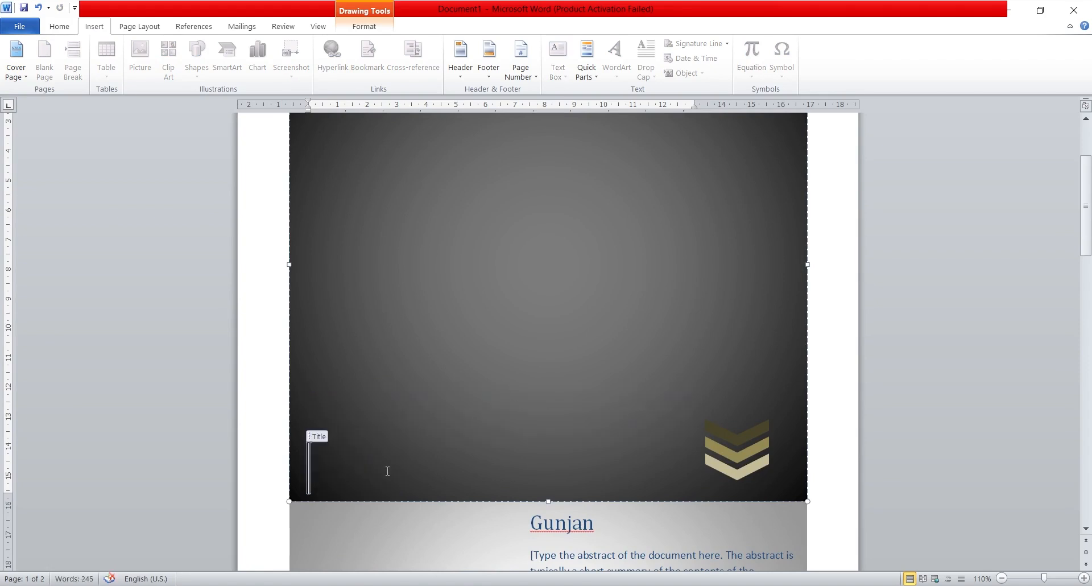
type("My B")
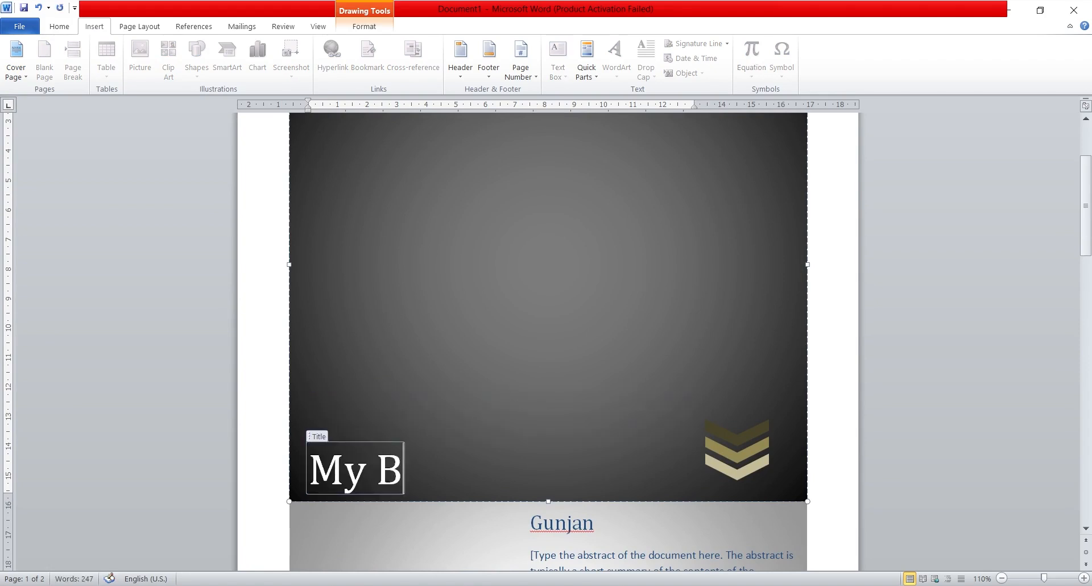
type("ool")
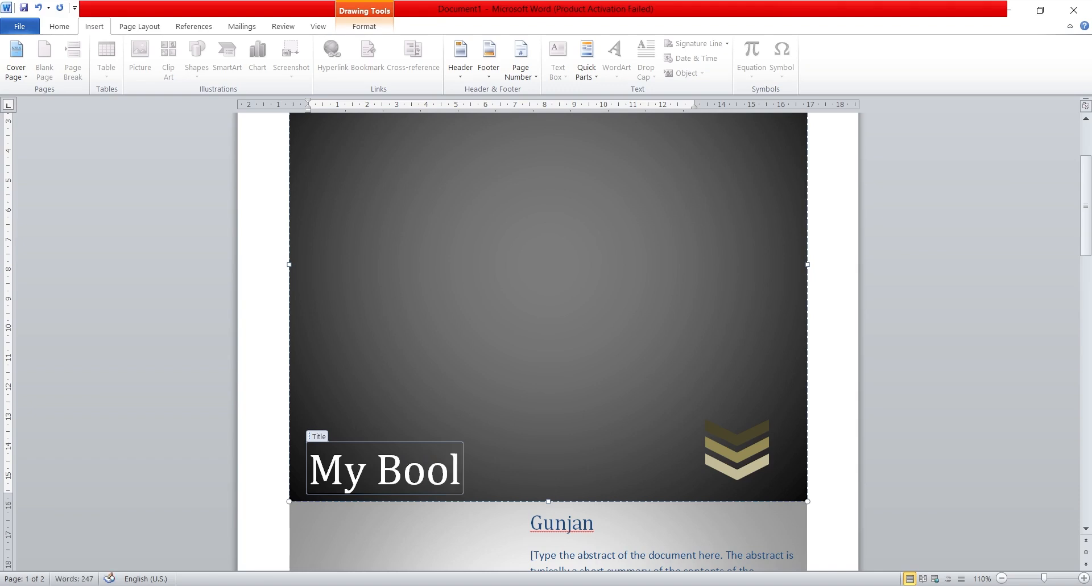
key("BackSpace")
type("k")
Step: Review the cover page and the text page following it, and remove the current cover page
scroll(495, 429, "down", 4)
scroll(637, 506, "down", 9)
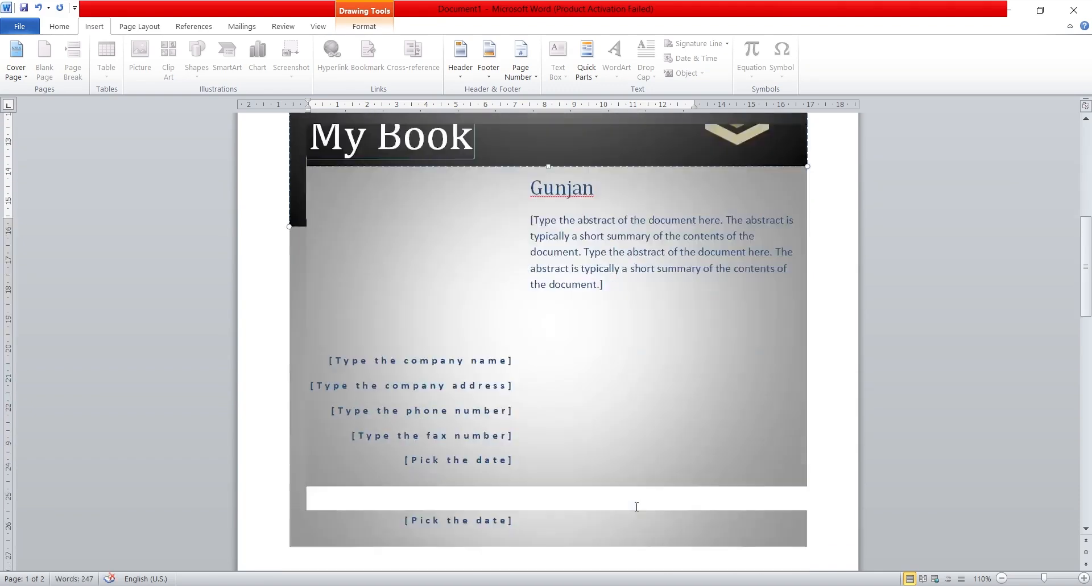
scroll(636, 506, "down", 6)
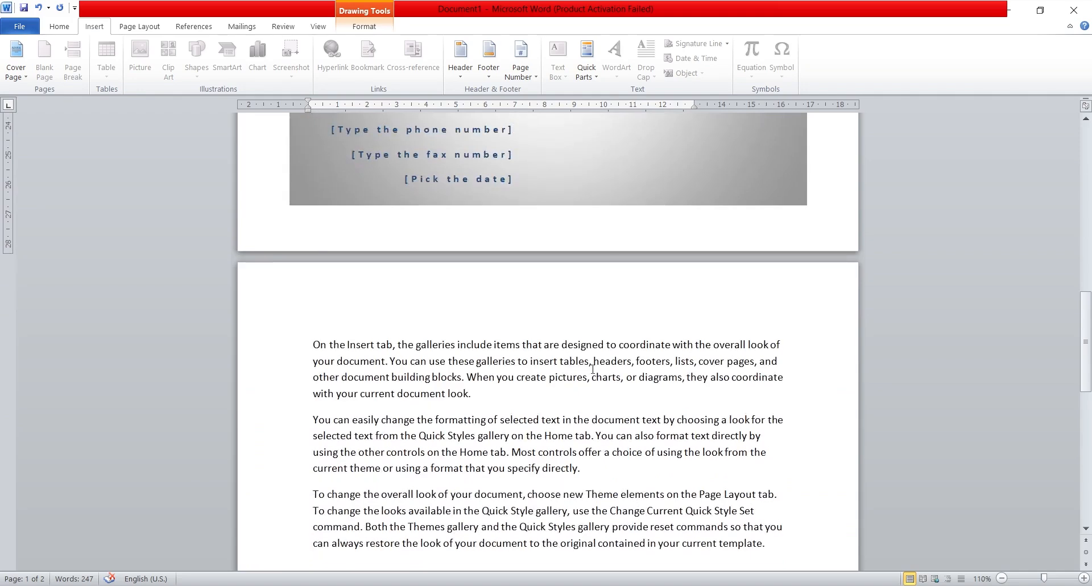
scroll(557, 233, "up", 6)
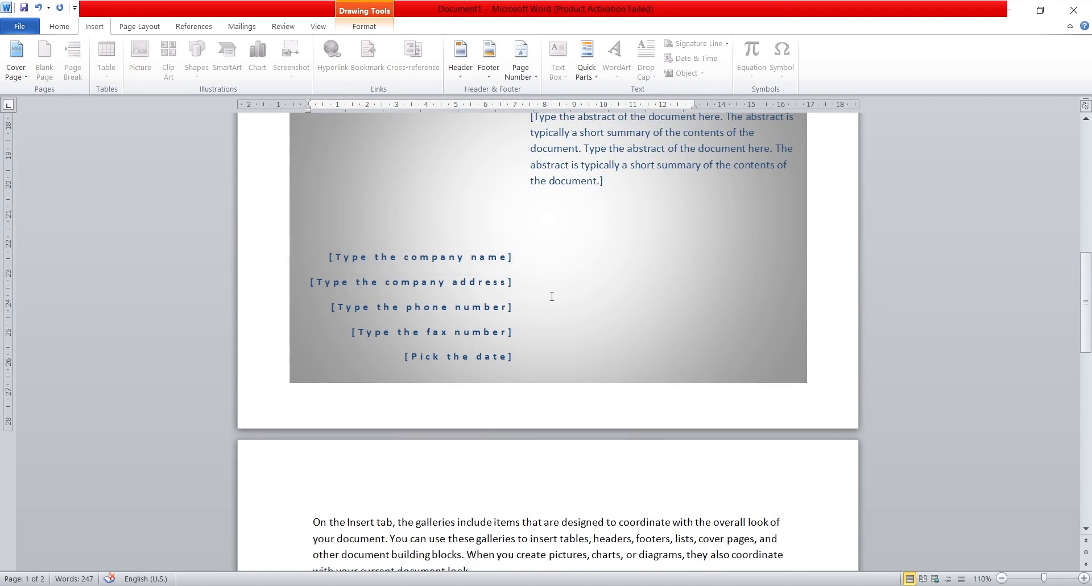
scroll(552, 296, "down", 3)
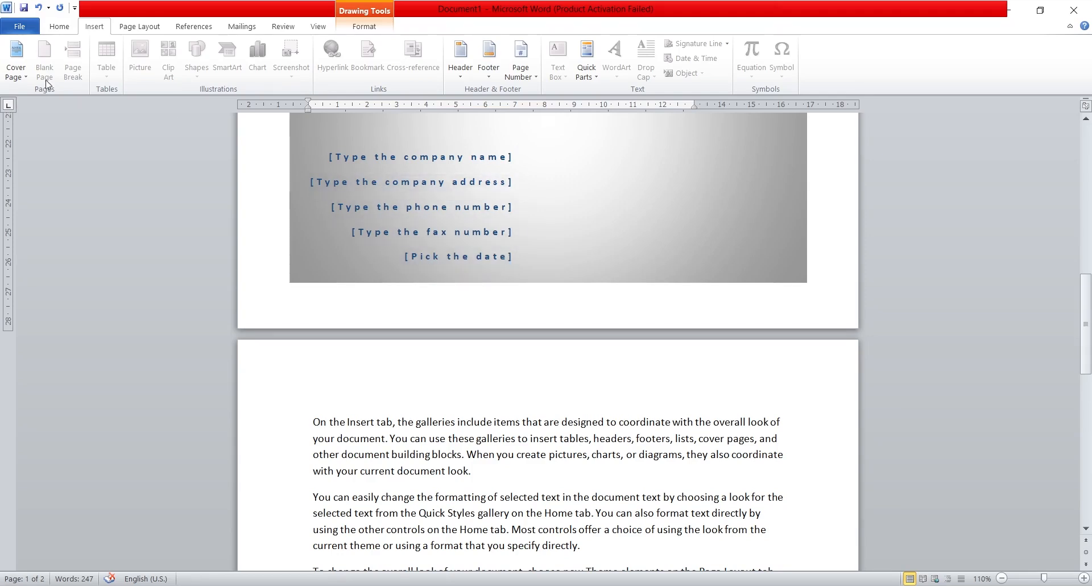
left_click(16, 61)
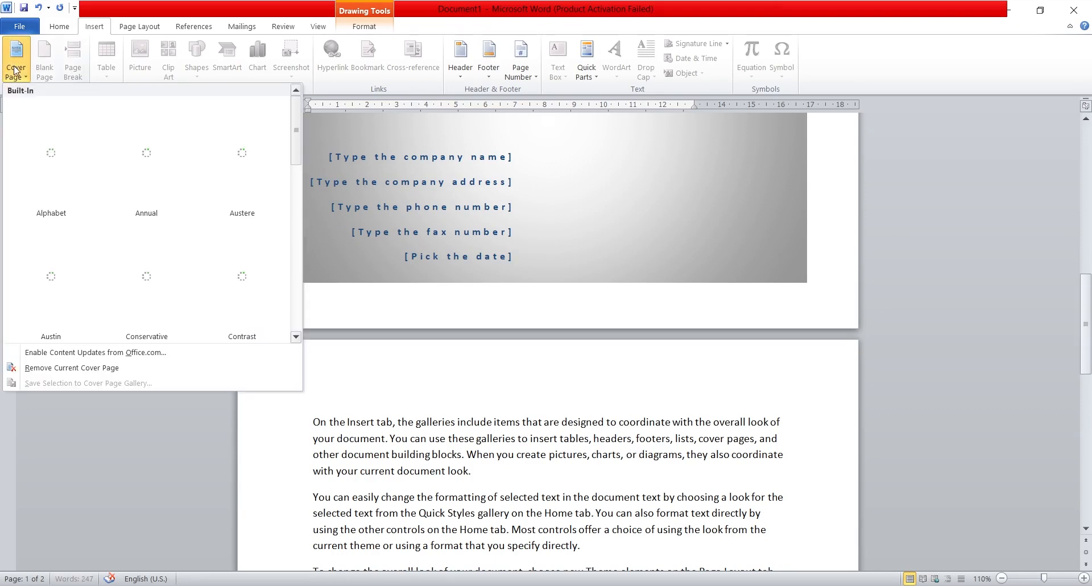
left_click(108, 367)
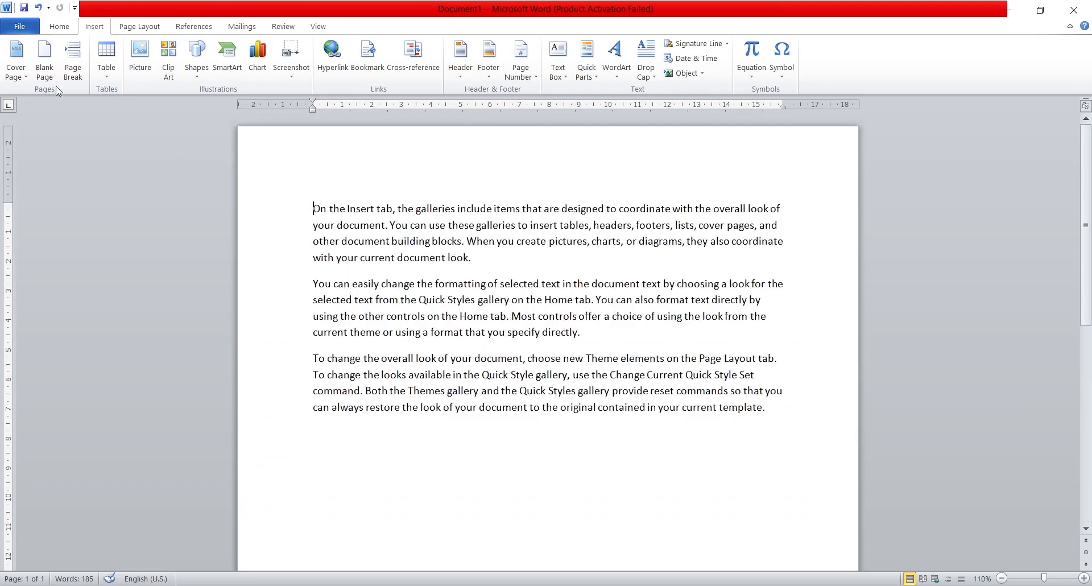
Step: Insert a blank page before the first paragraph, look it over, and delete it again
left_click(46, 72)
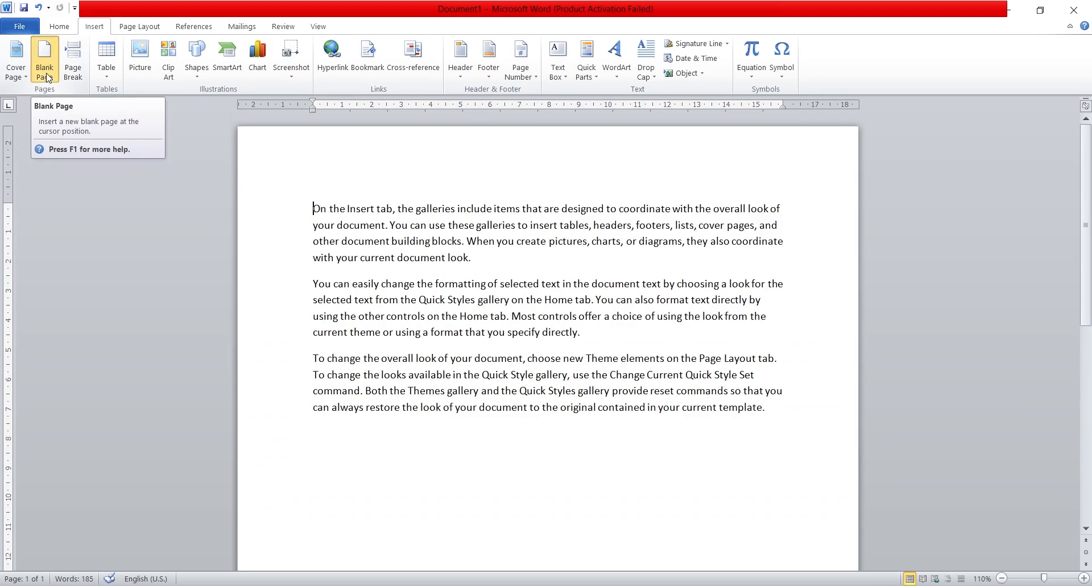
scroll(466, 350, "up", 6)
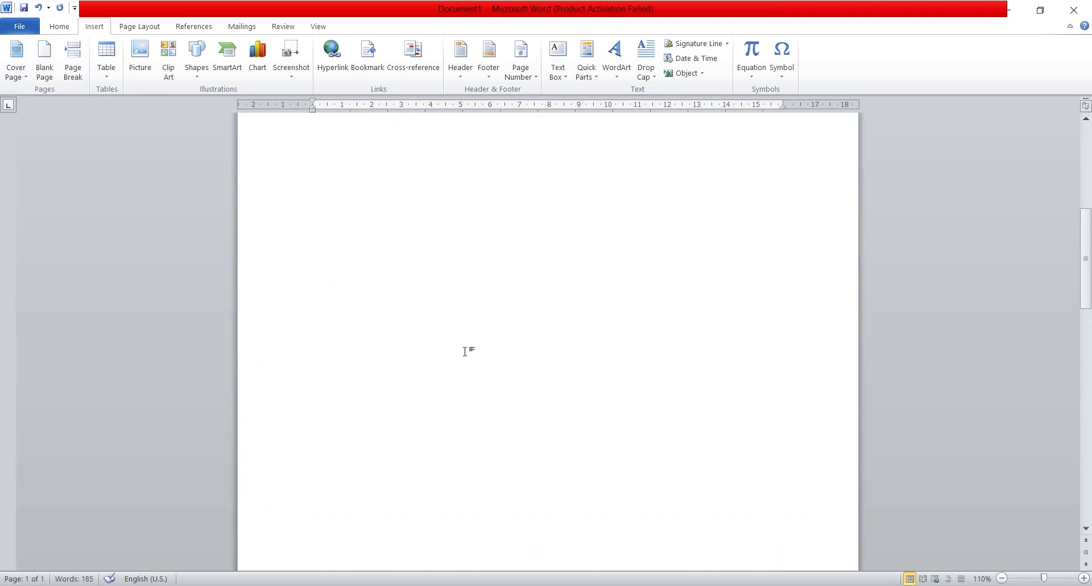
scroll(466, 352, "down", 6)
scroll(465, 352, "down", 1)
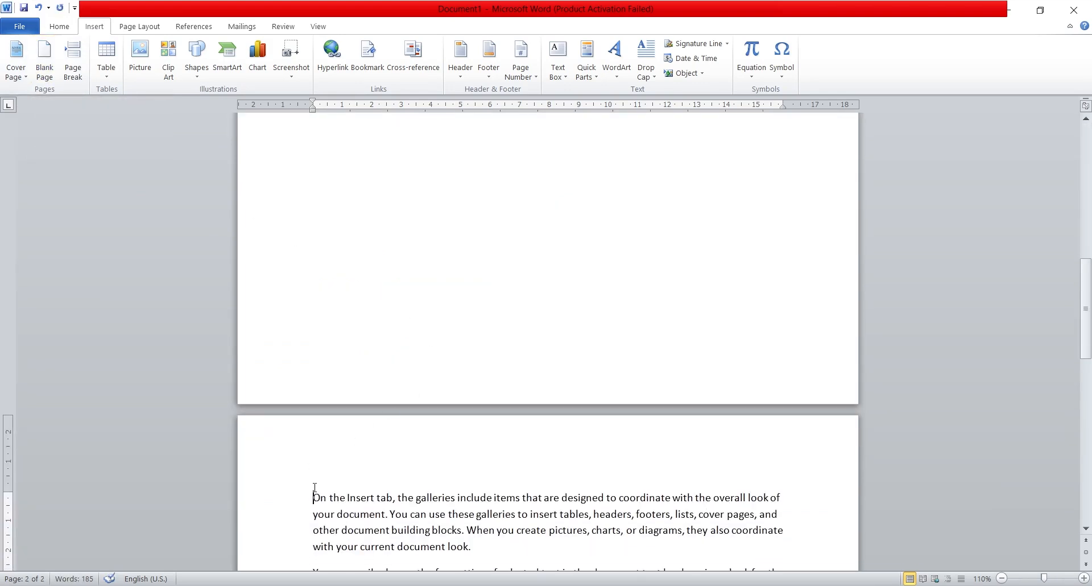
key("BackSpace")
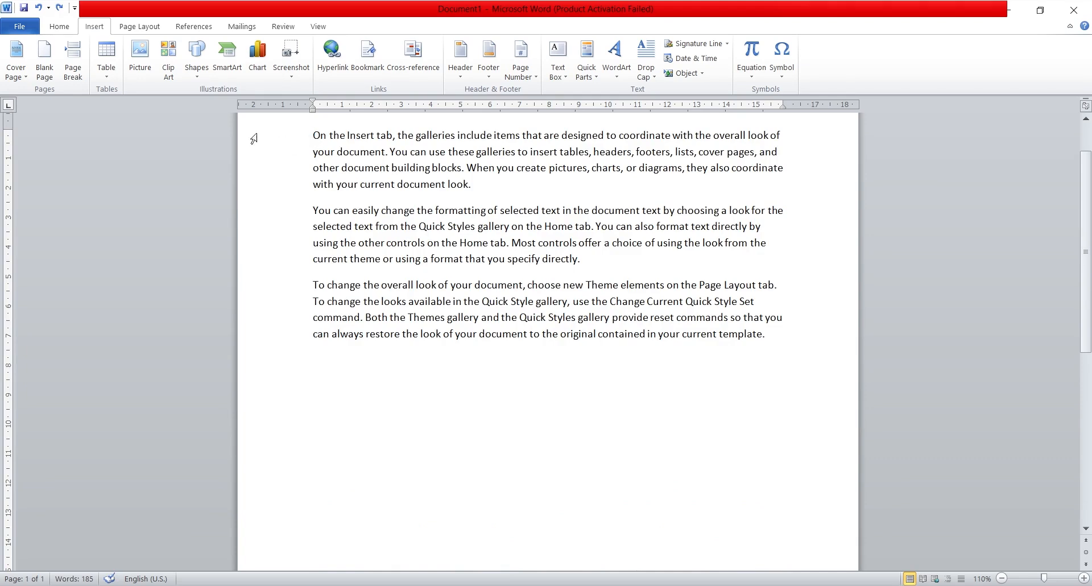
Step: Insert a blank page ahead of the text once more and undo the insertion
left_click(42, 78)
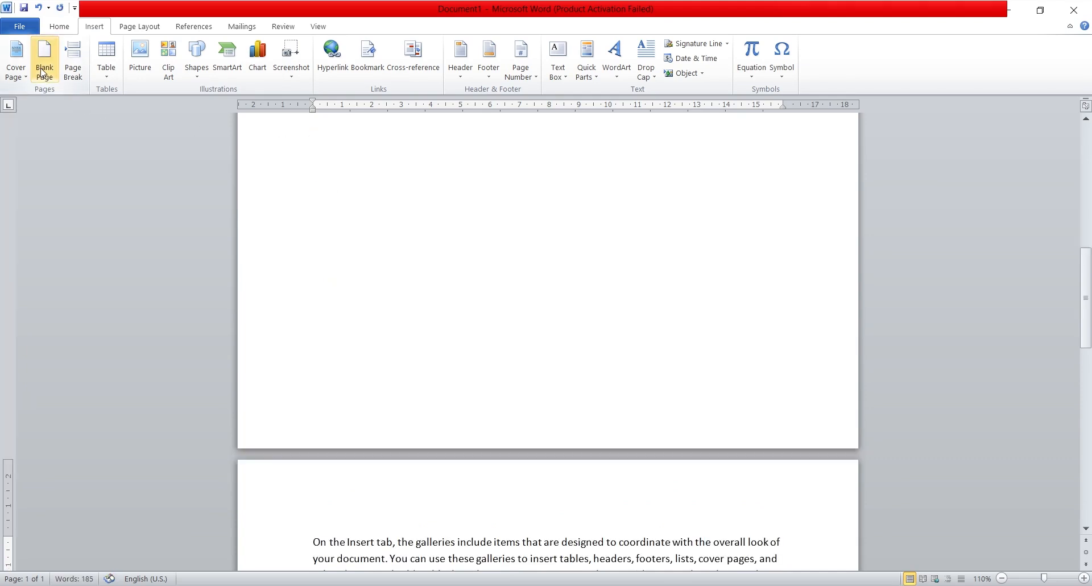
scroll(417, 271, "up", 5)
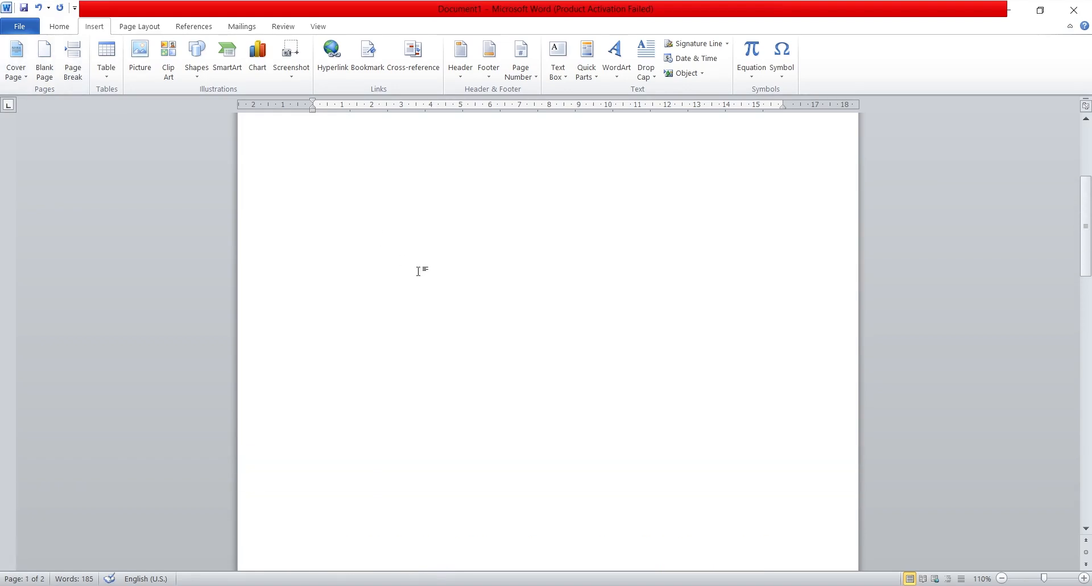
scroll(466, 274, "up", 3)
scroll(466, 274, "up", 1)
key("ctrl+z")
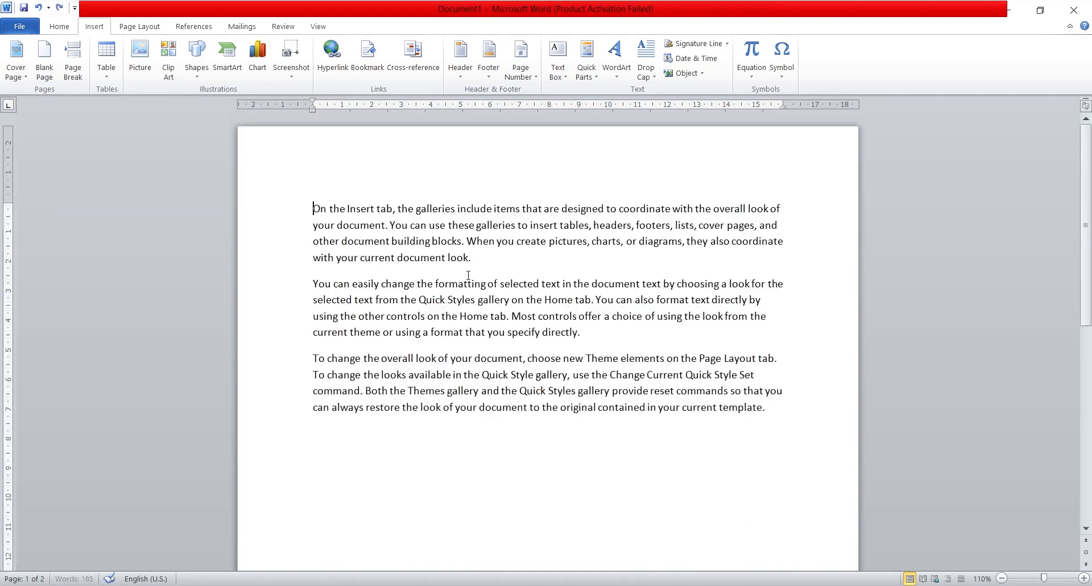
Step: Insert a blank page after the end of the last paragraph, then undo, redo and undo the insertion
left_click(775, 412)
left_click(41, 70)
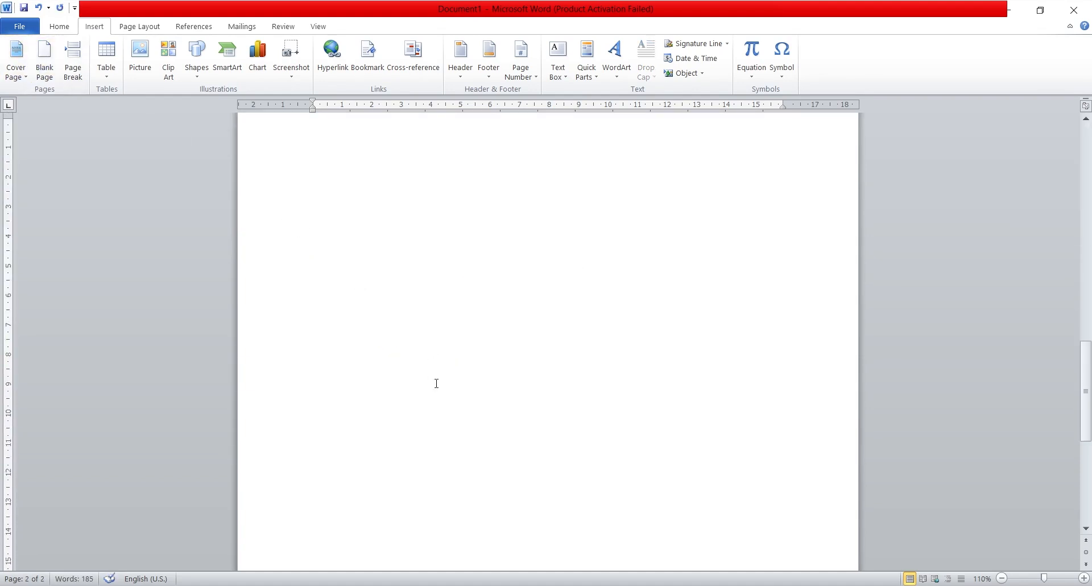
key("ctrl+z")
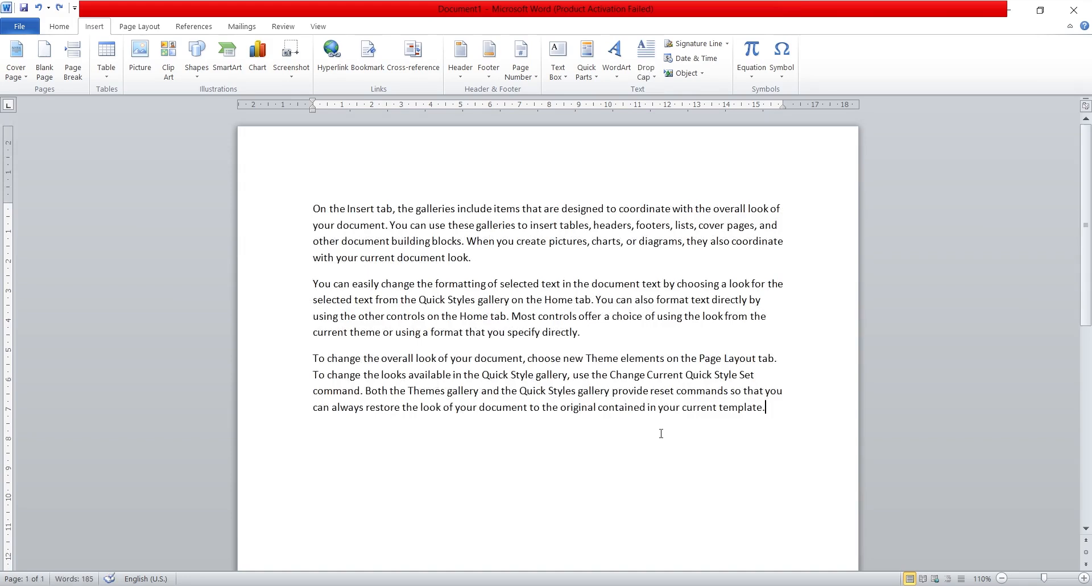
key("ctrl+y")
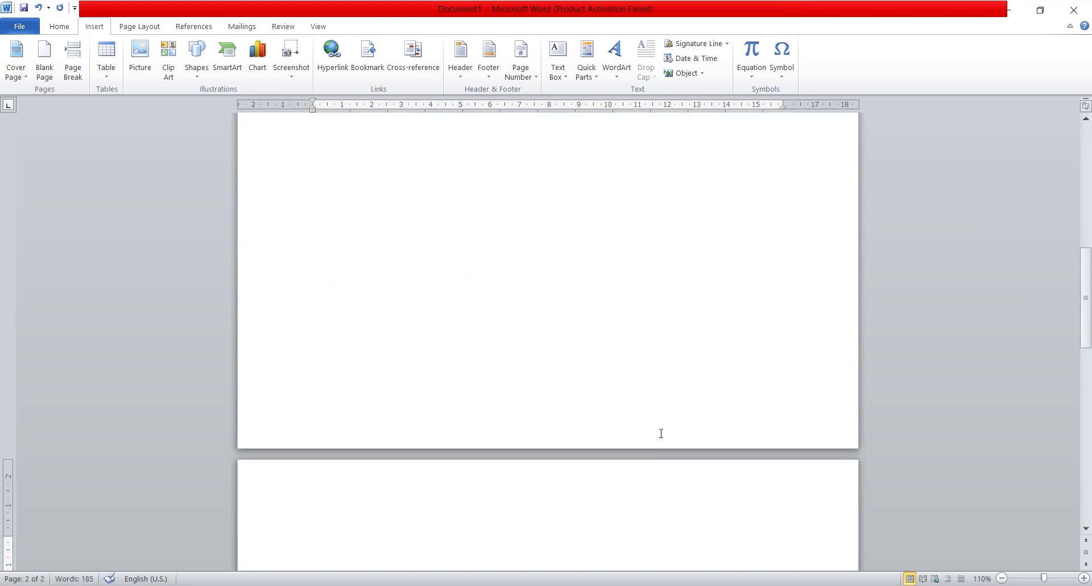
key("ctrl+z")
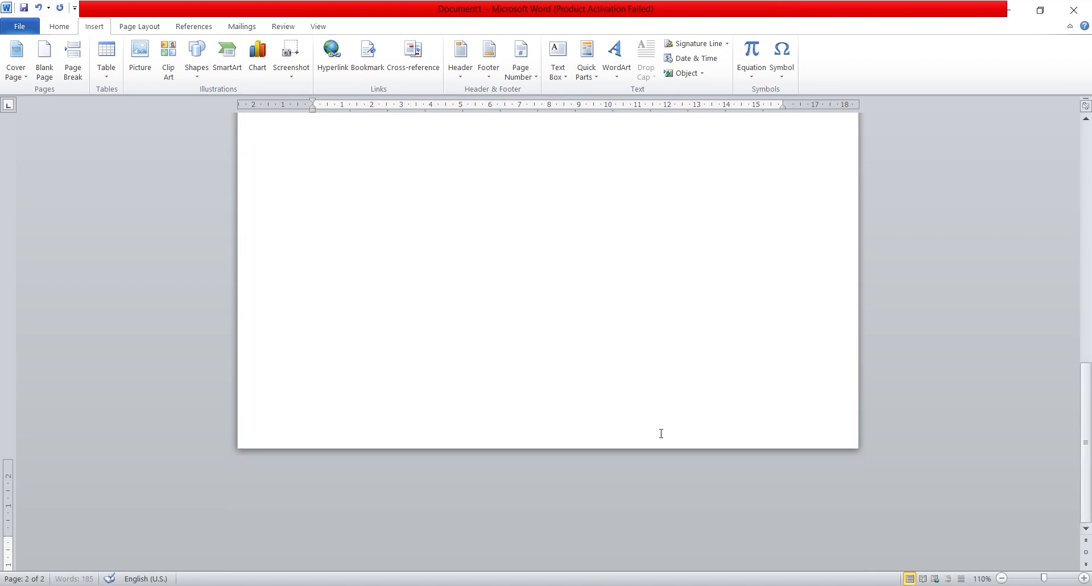
Step: Insert a page break in the second paragraph after "gallery on the Home tab." and delete the break again
scroll(663, 334, "up", 2)
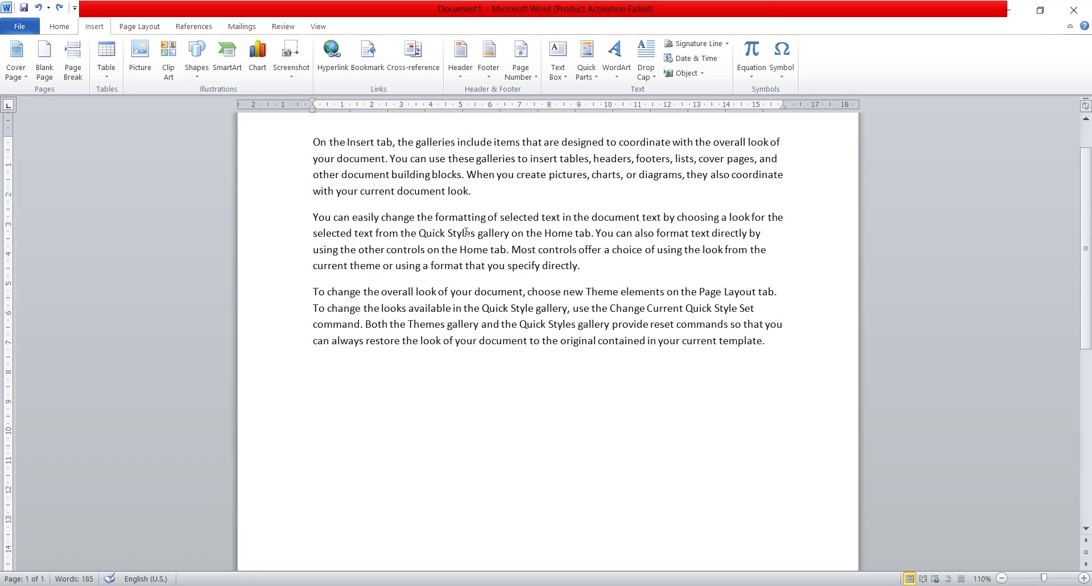
left_click(594, 233)
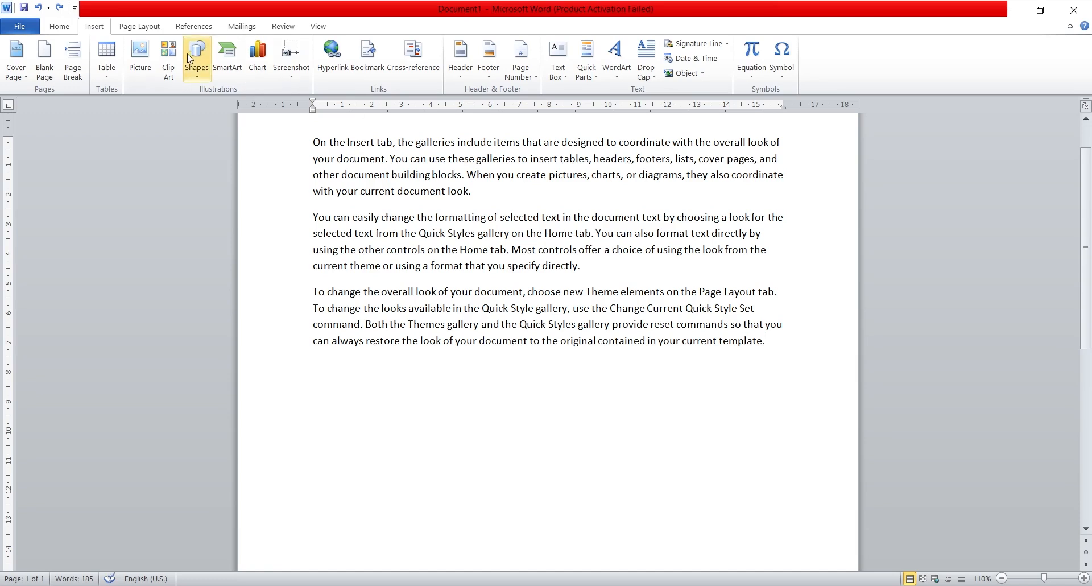
left_click(72, 60)
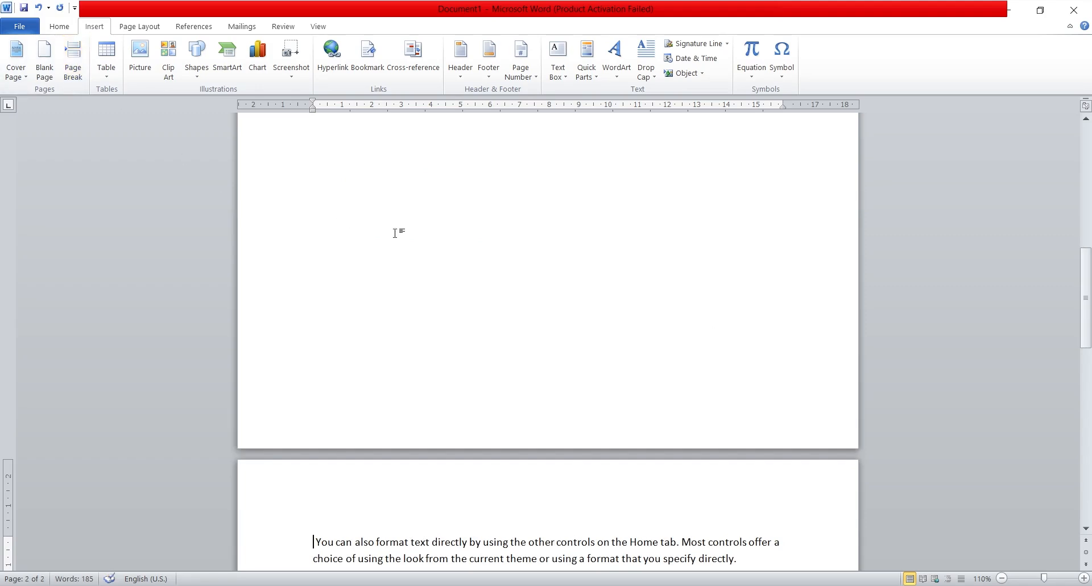
scroll(421, 233, "up", 4)
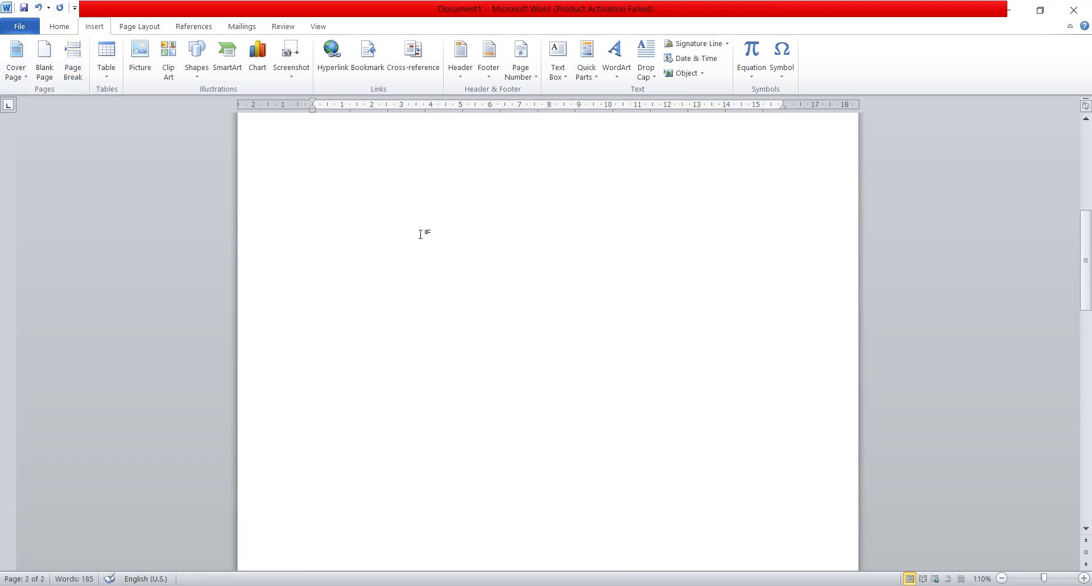
scroll(420, 234, "up", 6)
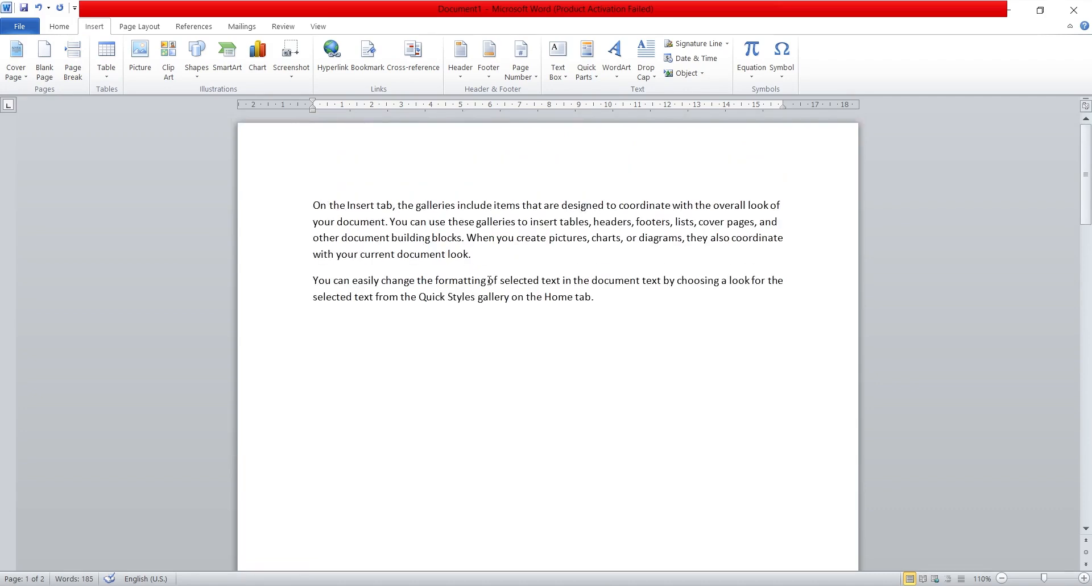
key("Delete")
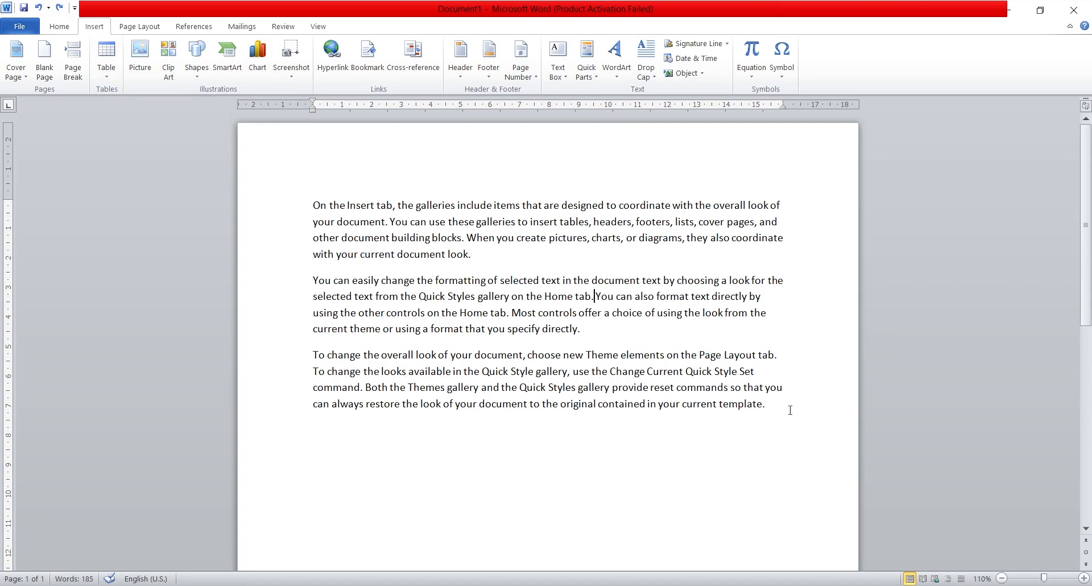
Step: Insert a table with four columns and two rows on a new line below the last paragraph
key("Return")
left_click(107, 75)
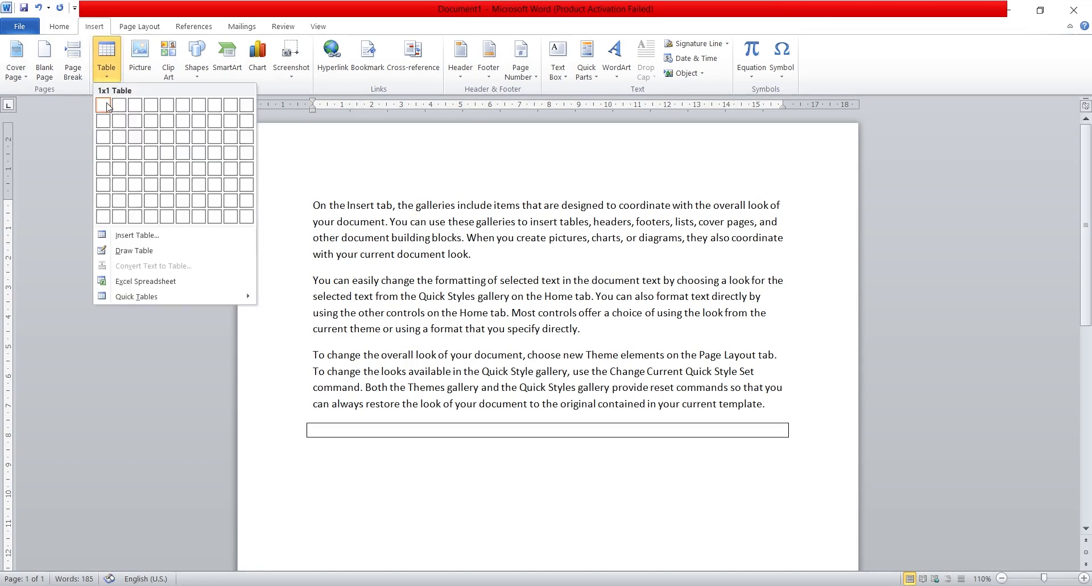
left_click(158, 127)
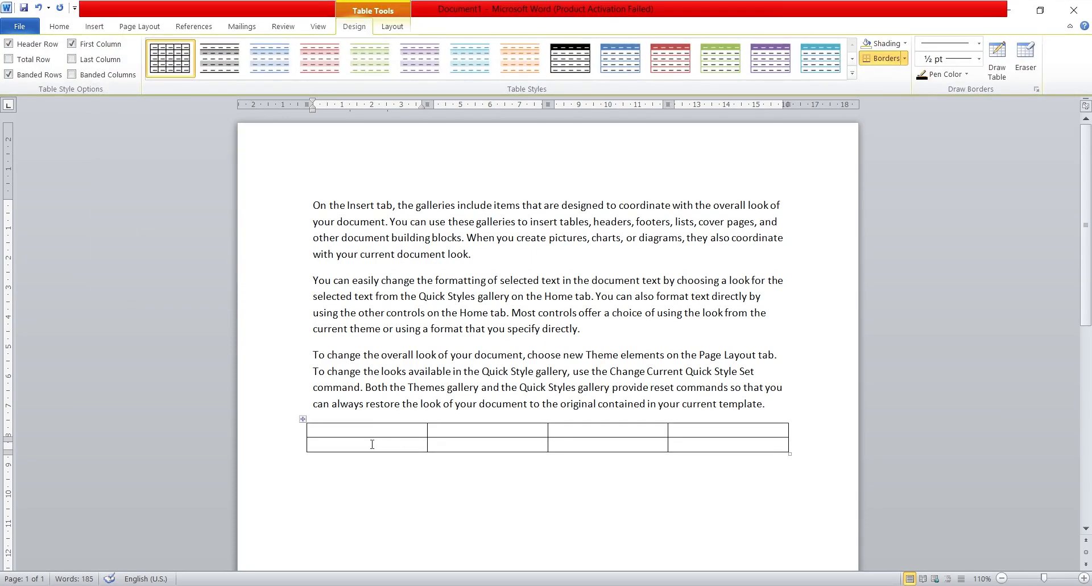
Step: Fill the first three header cells of the table with "S.NO.", "Name" and "Class"
type("S.NO.")
key("Tab")
type("Nma")
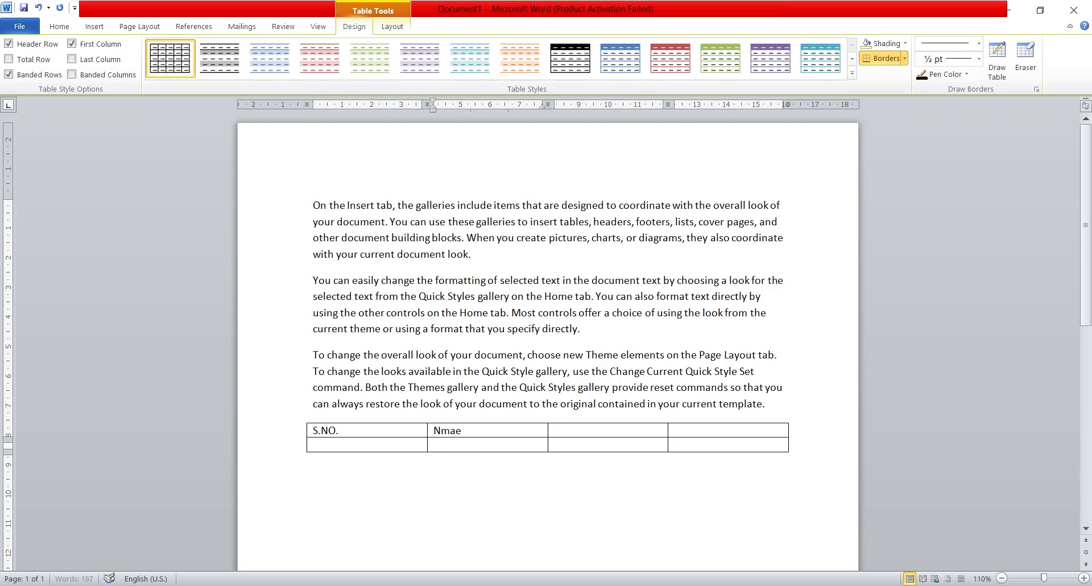
key("BackSpace")
key("BackSpace")
type("ame")
key("Tab")
type("Class")
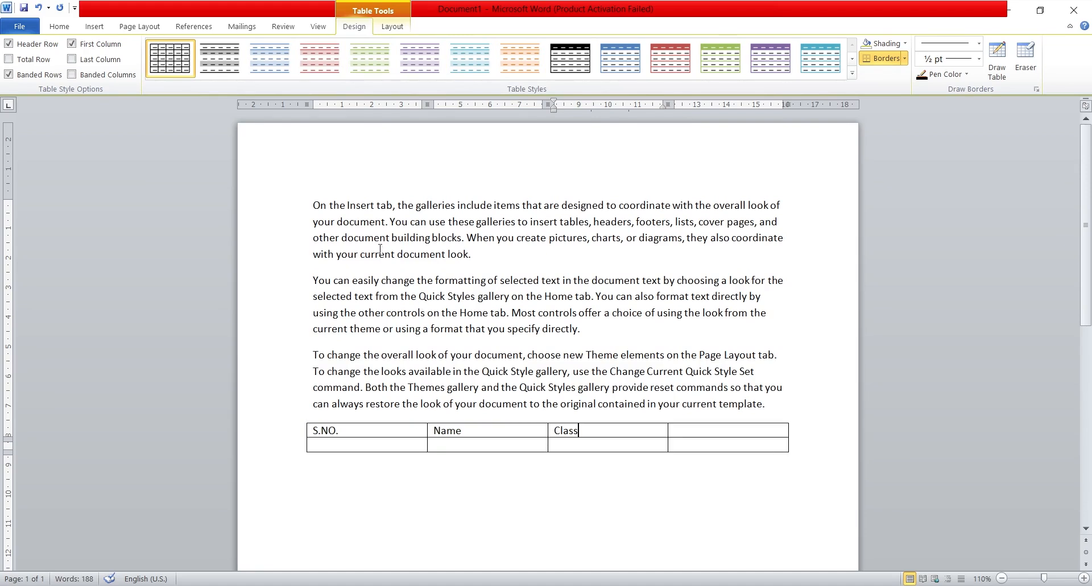
Step: Apply the light aqua banded style to the table and preview shading colours on the "Class" cell without applying one
left_click(459, 74)
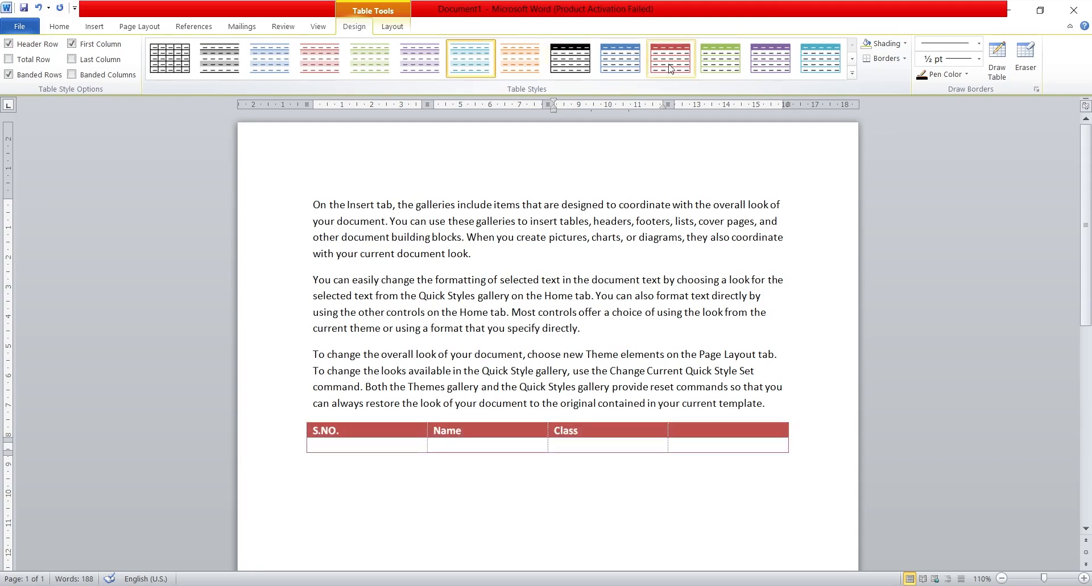
left_click(904, 44)
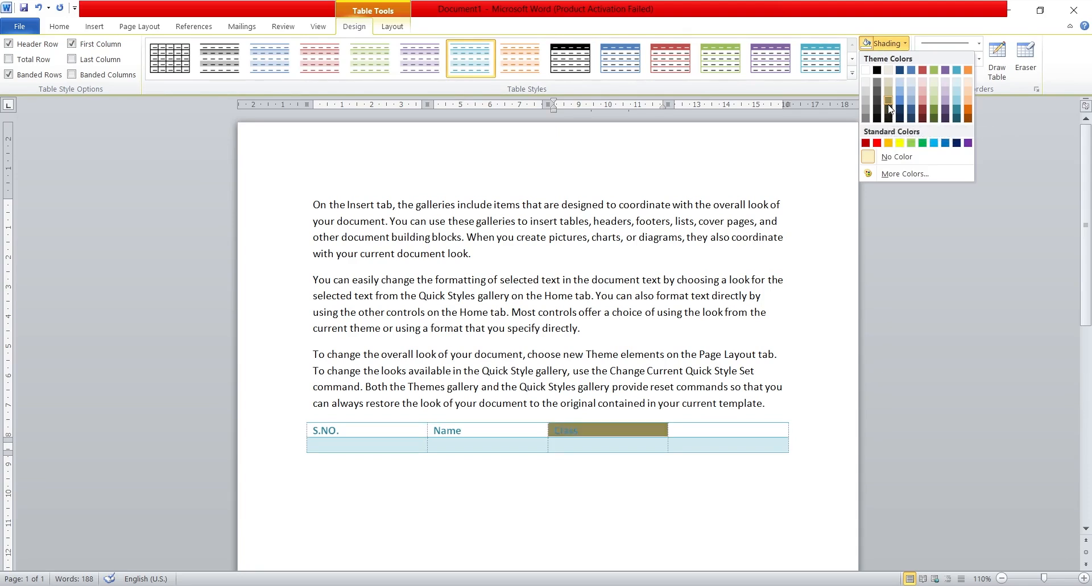
left_click(816, 279)
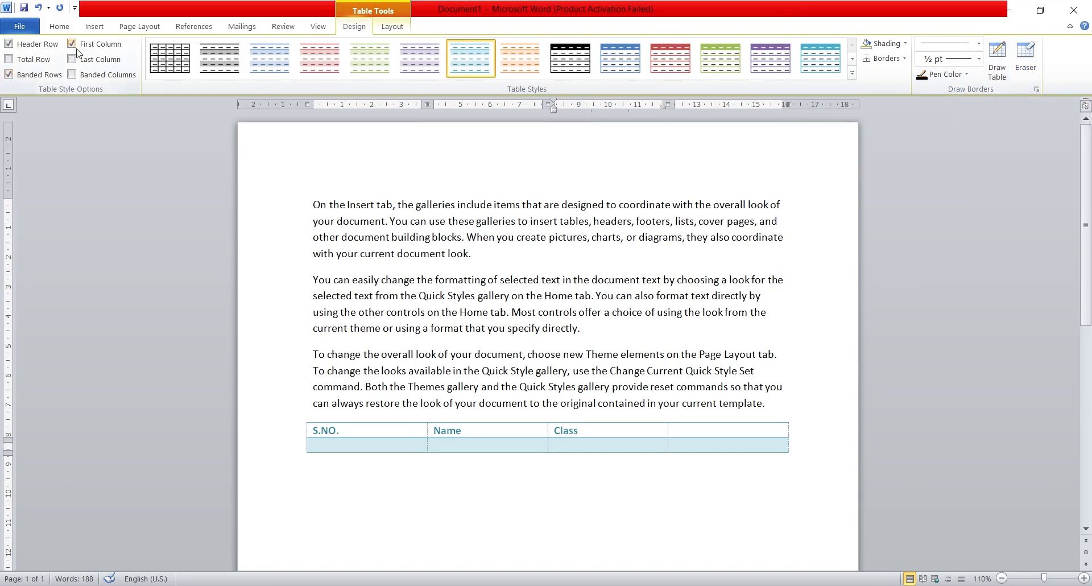
Step: Insert a second table with three columns and two rows below the first, using the Insert Table dialog
left_click(92, 27)
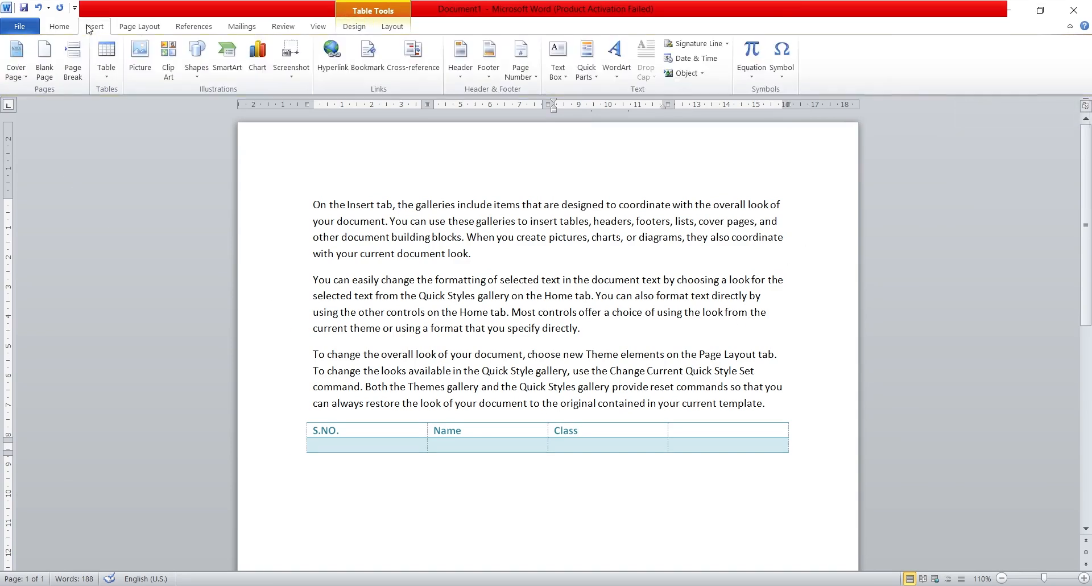
left_click(107, 68)
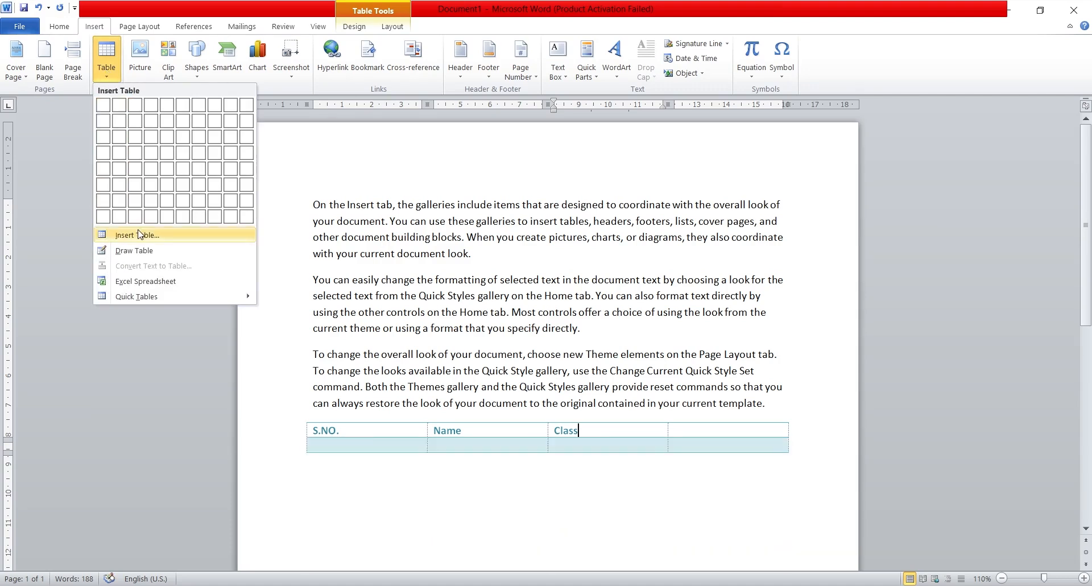
left_click(321, 500)
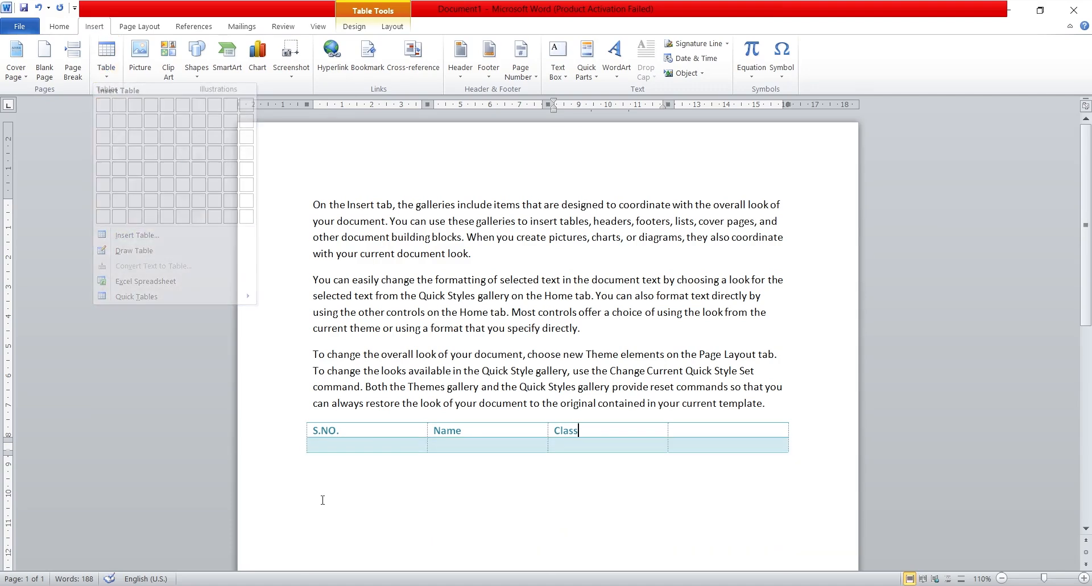
left_click(324, 494)
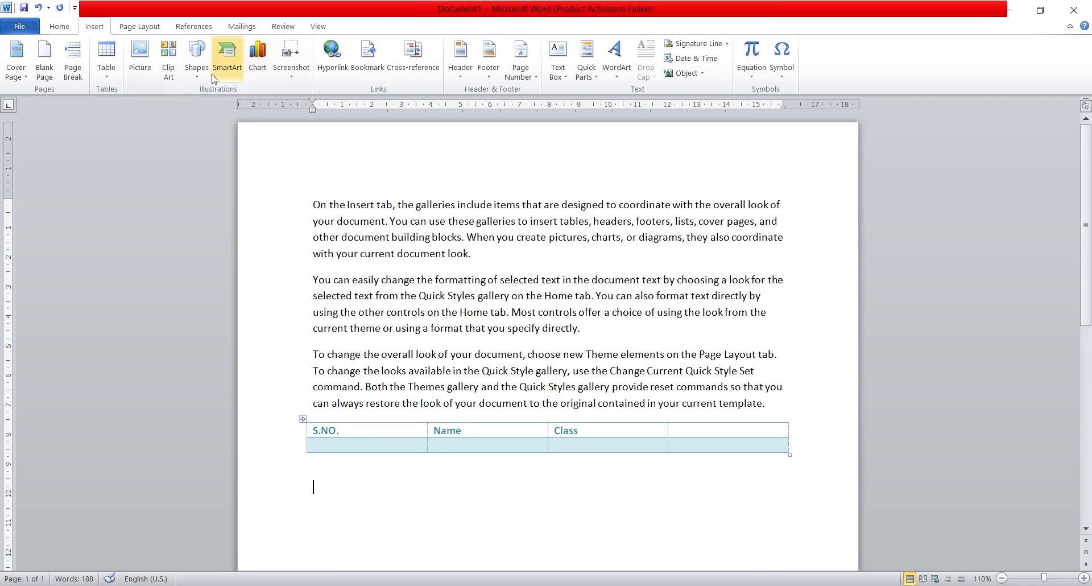
left_click(111, 74)
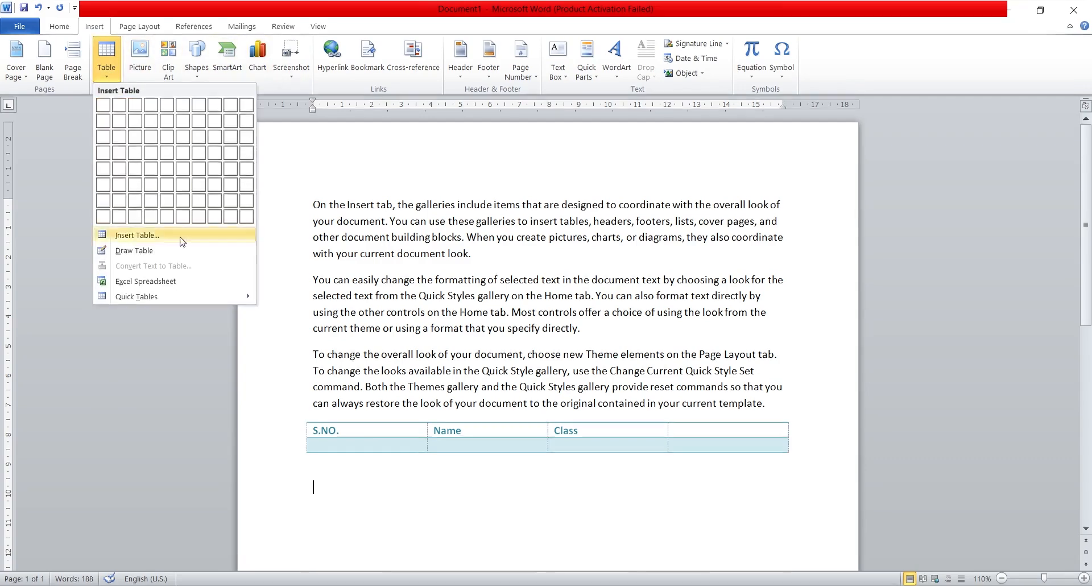
left_click(137, 235)
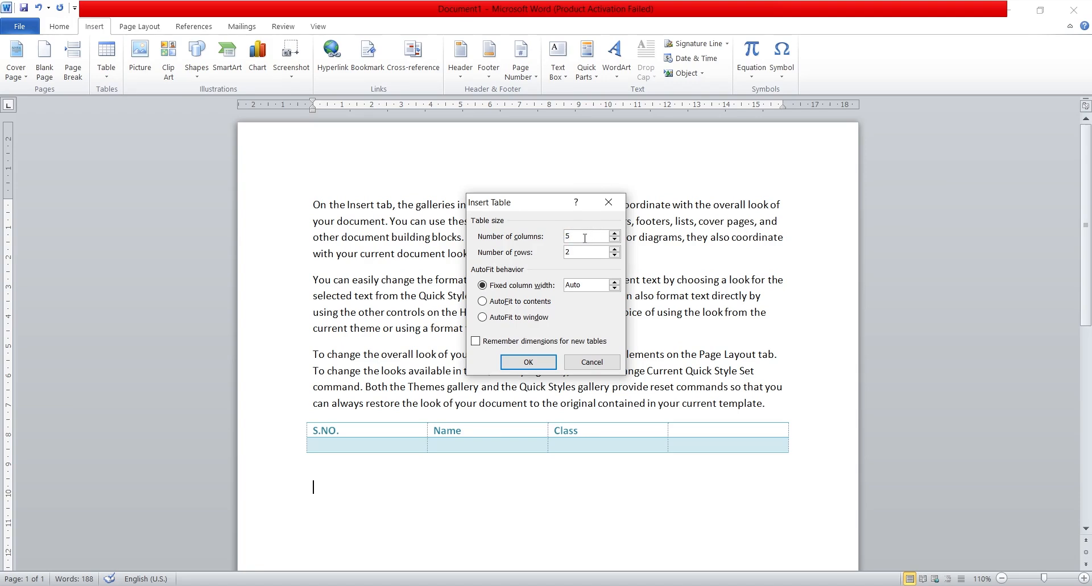
left_click(585, 237)
key("BackSpace")
type("3")
left_click(528, 361)
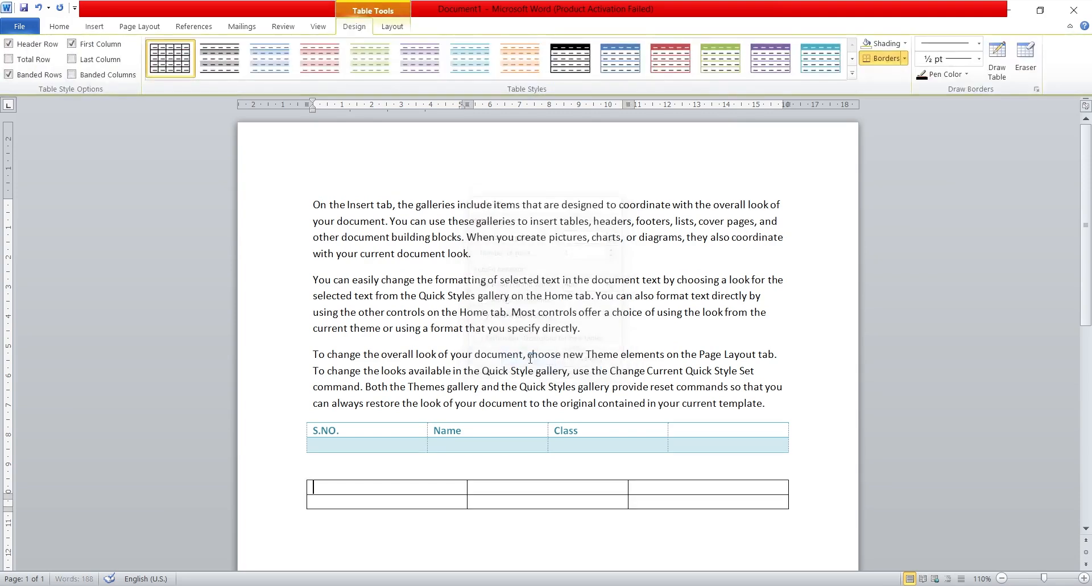
Step: Apply the light orange banded style to the second table and enter "Sno." in its first cell
scroll(504, 444, "down", 2)
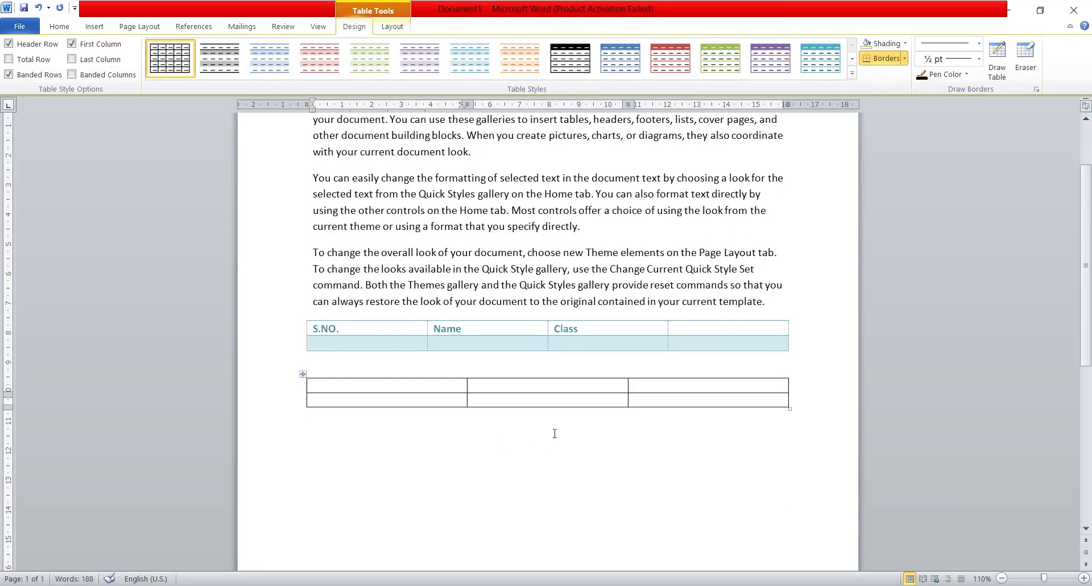
left_click(576, 60)
left_click(527, 68)
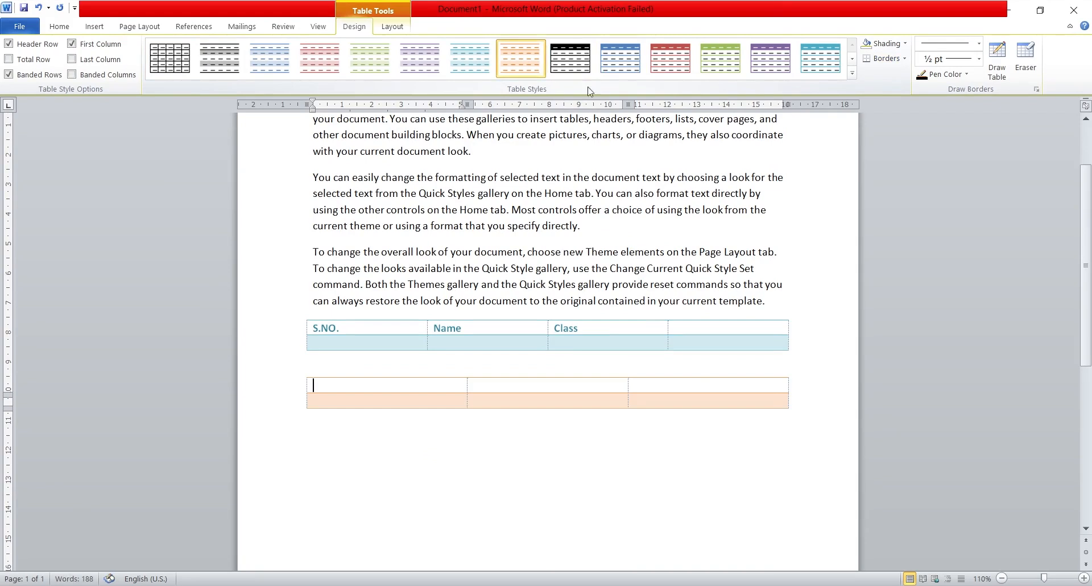
type("S")
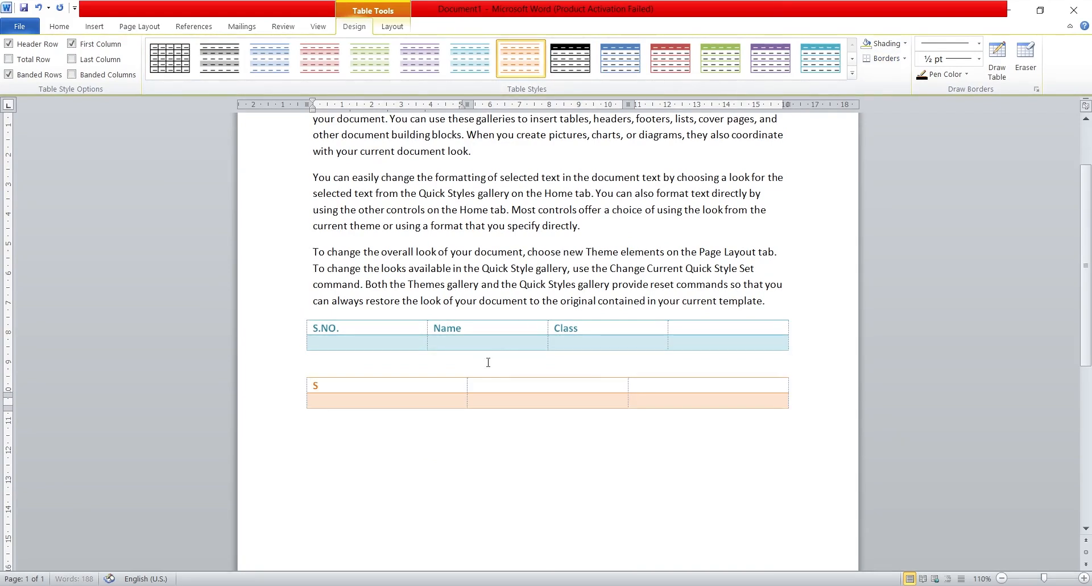
type("no.")
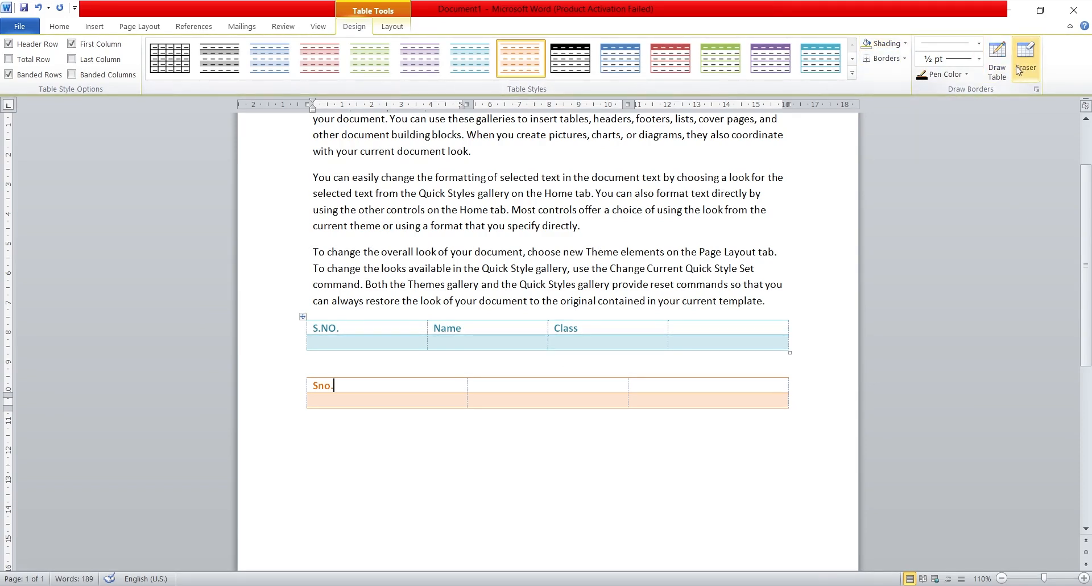
Step: Draw a table frame about 16 cm wide below the second table with Draw Table
left_click(87, 28)
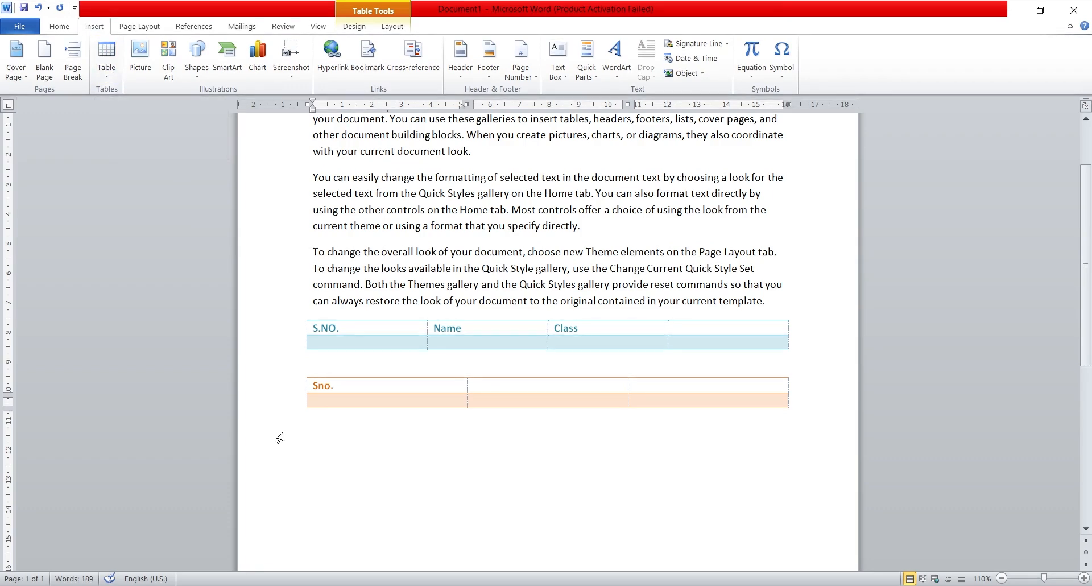
left_click(324, 442)
key("Return")
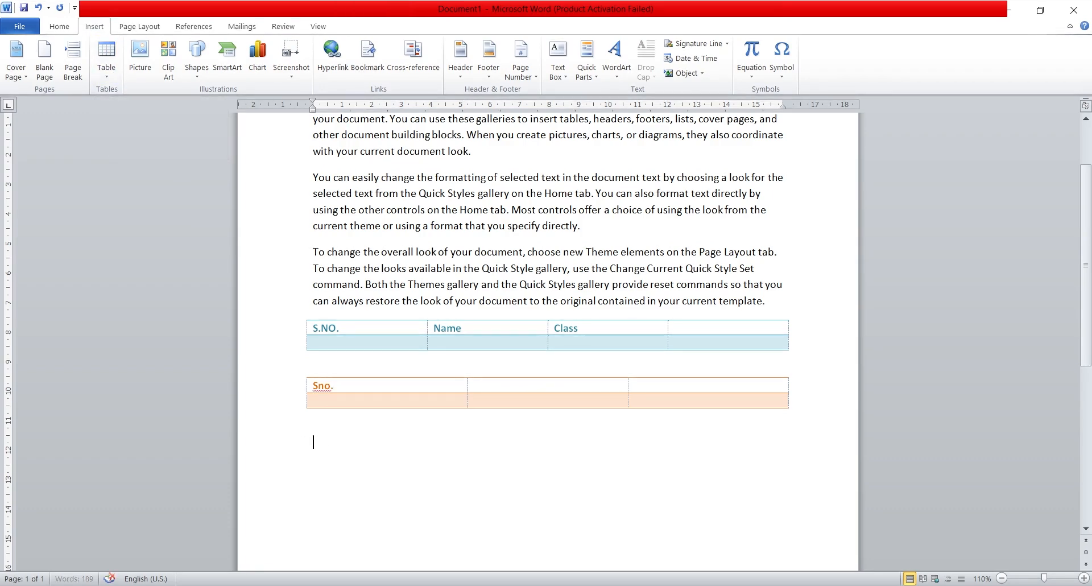
left_click(106, 71)
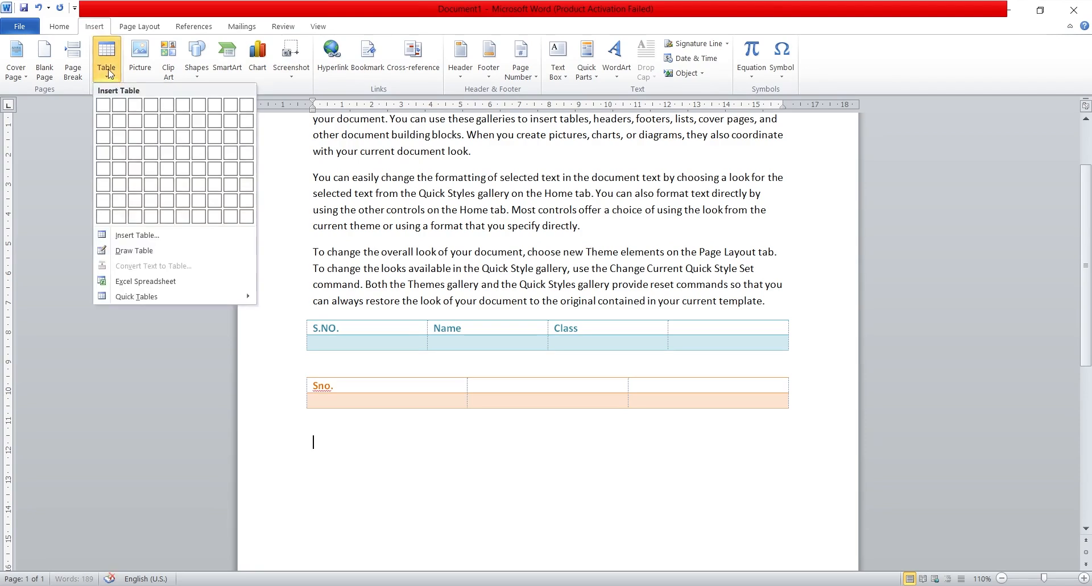
left_click(127, 251)
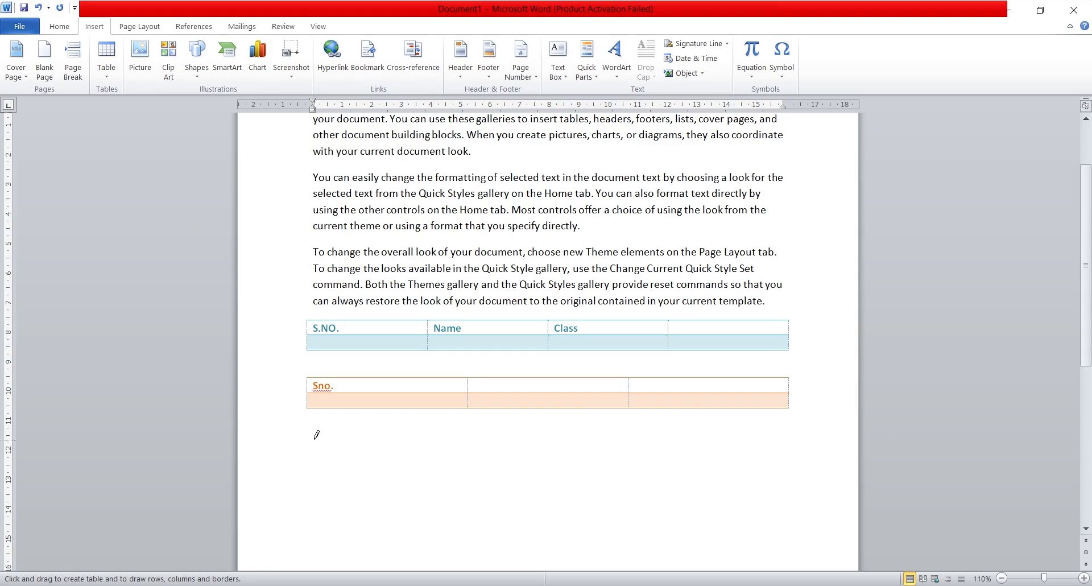
mouse_move(314, 439)
left_mouse_down()
mouse_move(414, 509)
mouse_move(601, 461)
mouse_move(747, 462)
mouse_move(769, 477)
mouse_move(837, 466)
mouse_move(799, 475)
left_mouse_up()
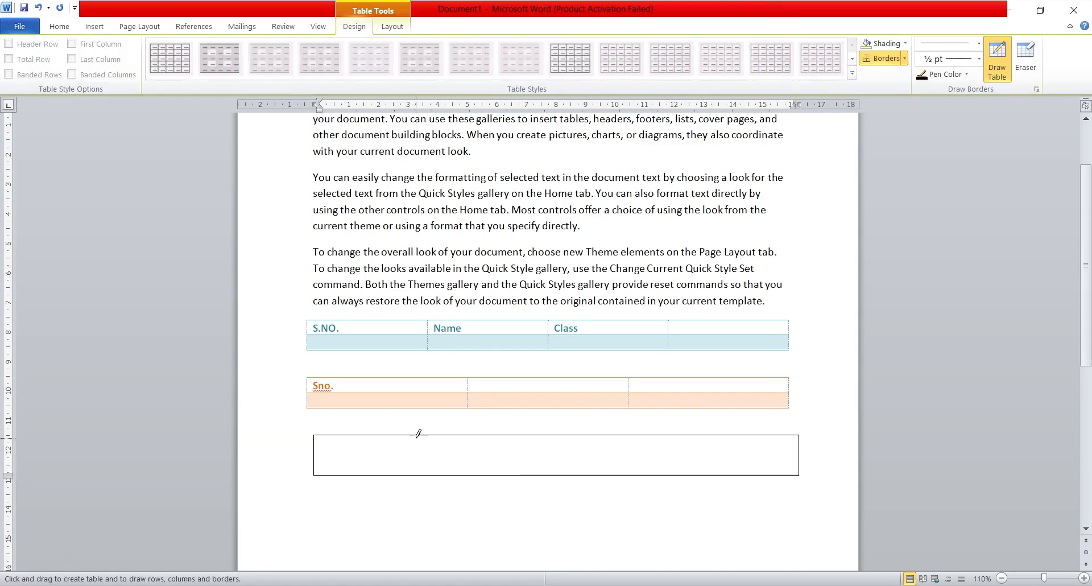
Step: Draw two vertical column lines inside the drawn frame and undo both
left_click_drag(419, 435, 421, 469)
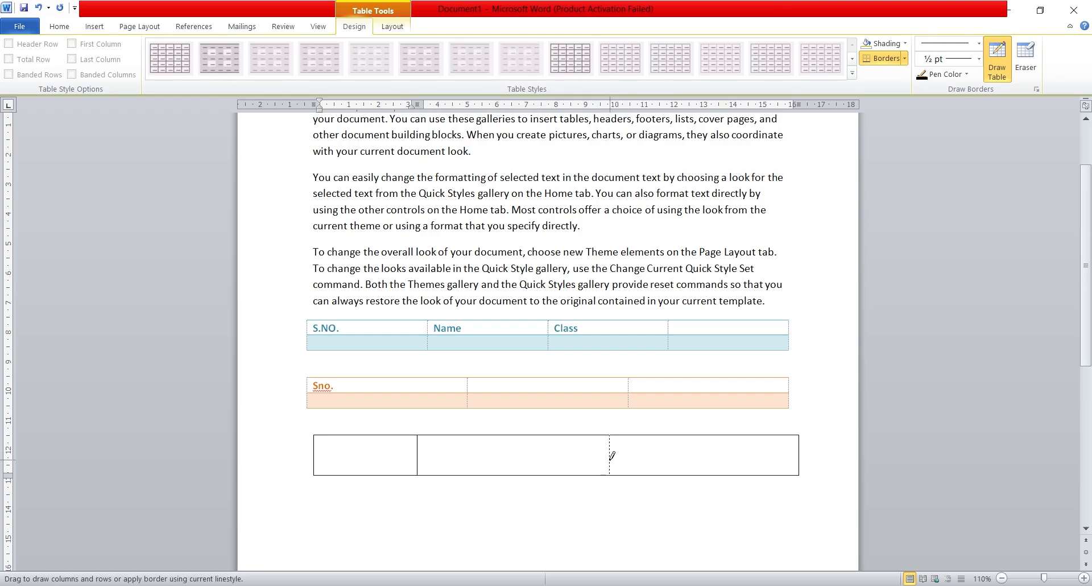
left_click_drag(611, 455, 612, 470)
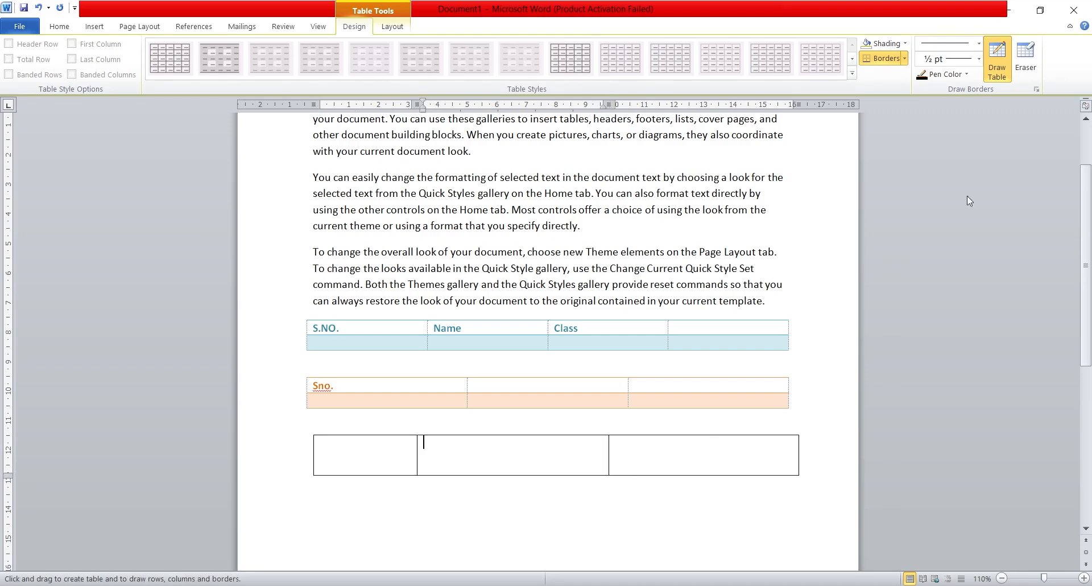
key("ctrl+z")
key("ctrl+z")
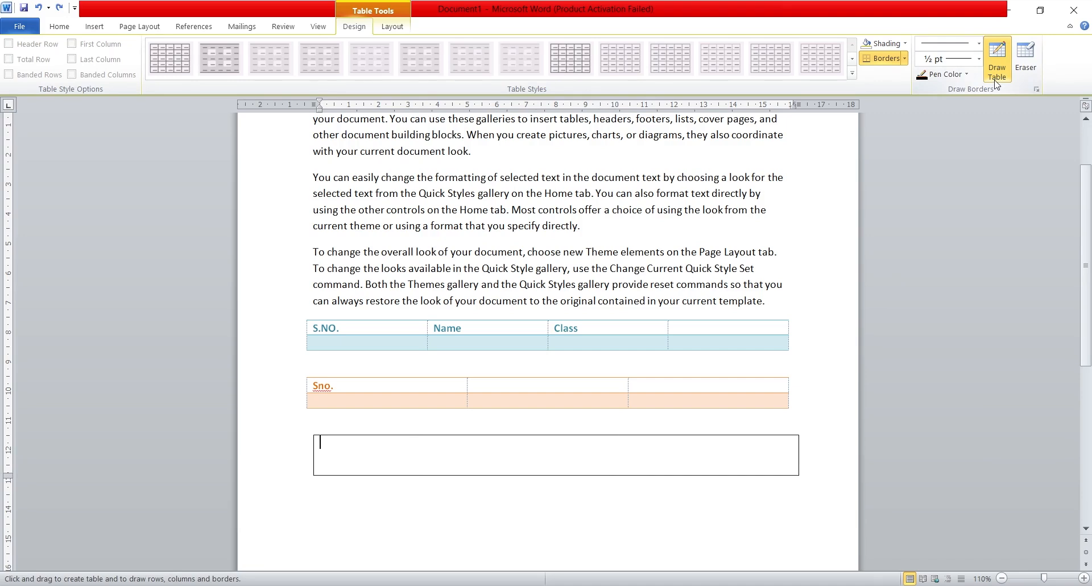
Step: Set the border pen colour to yellow and divide the drawn frame into three columns with two vertical lines
left_click(968, 75)
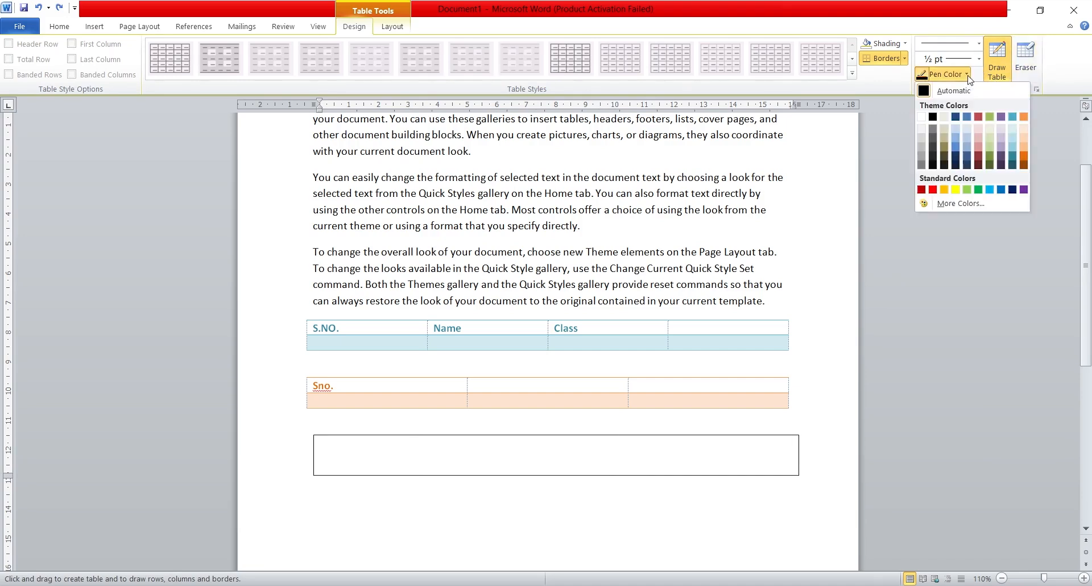
left_click(955, 190)
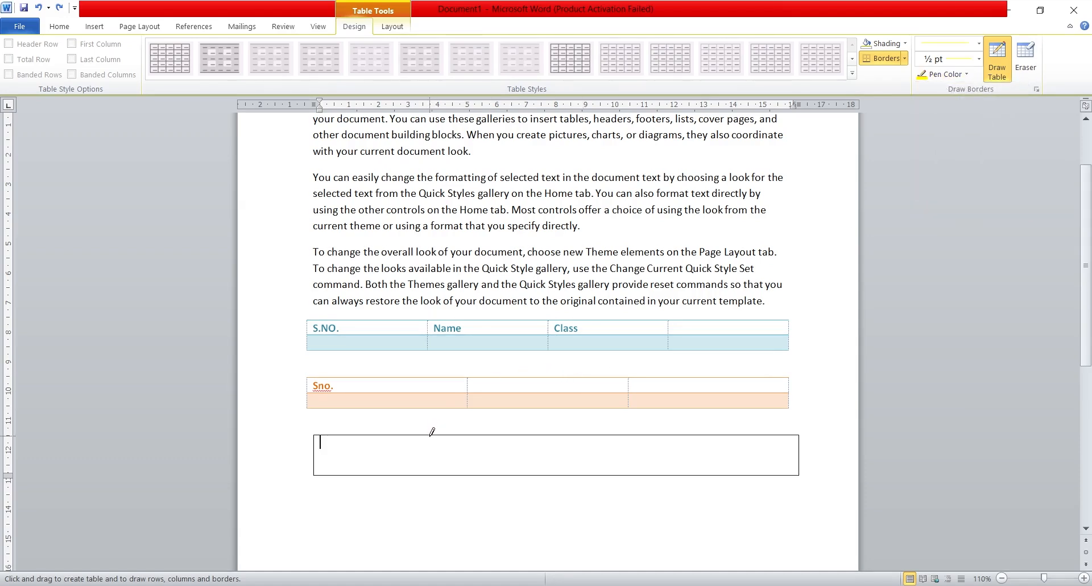
left_click_drag(430, 436, 430, 466)
left_click_drag(600, 435, 599, 472)
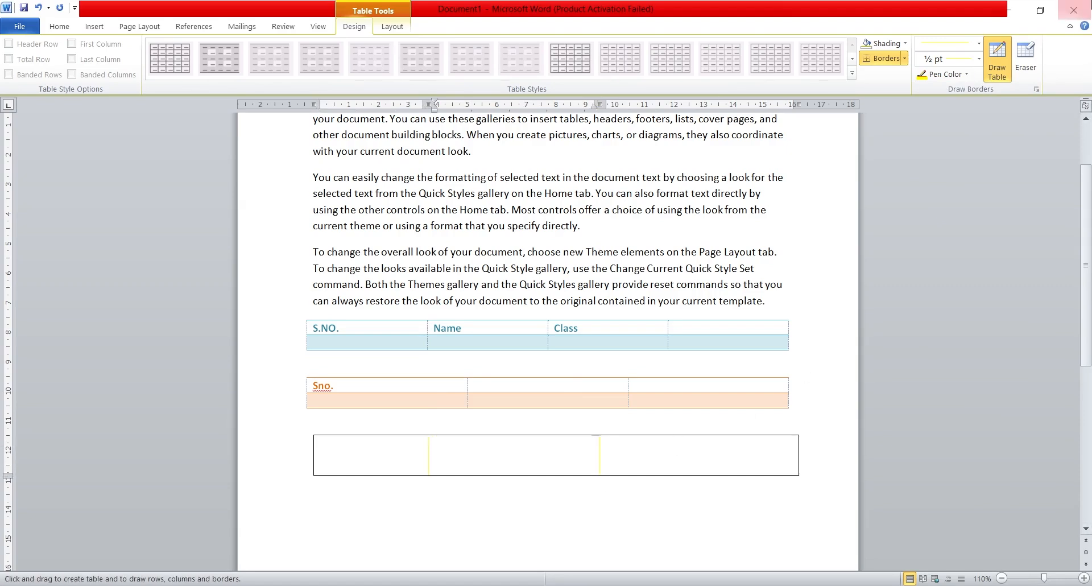
Step: Erase the entire drawn table, including its column lines, with the Eraser
left_click(1036, 56)
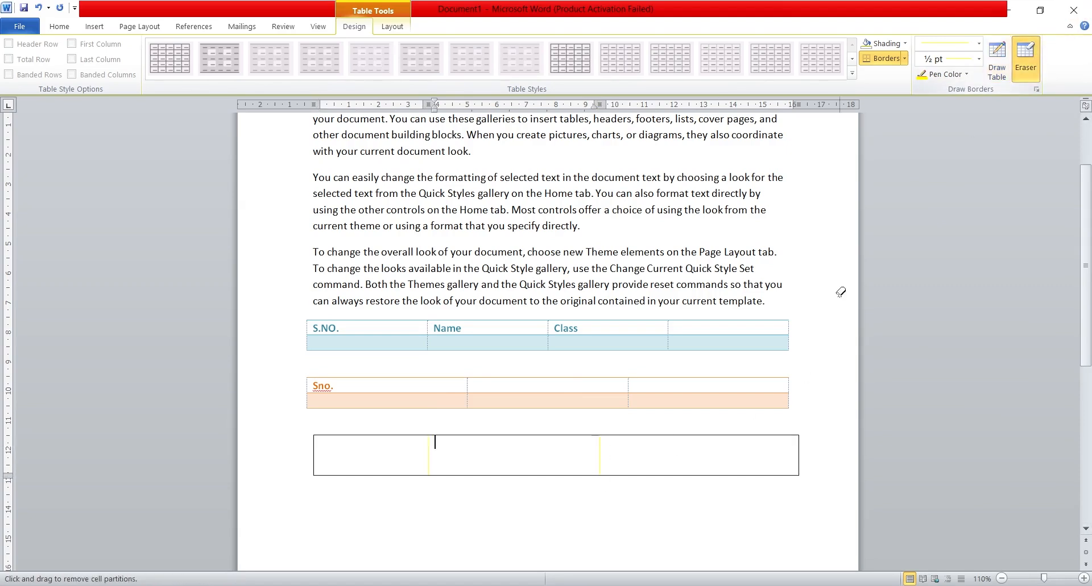
mouse_move(809, 446)
left_mouse_down()
mouse_move(588, 469)
mouse_move(307, 461)
left_mouse_up()
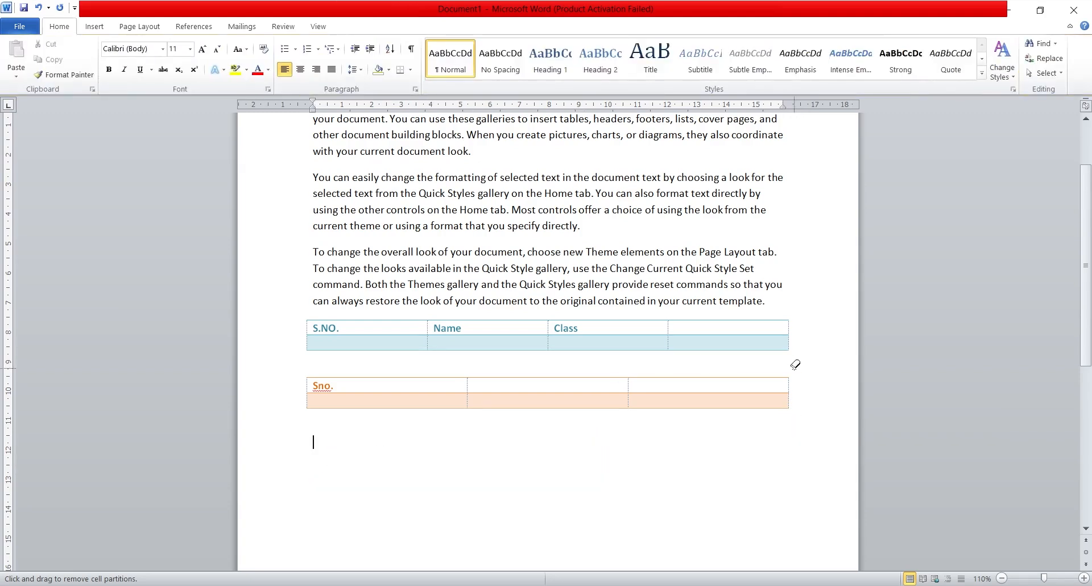
left_click(808, 394)
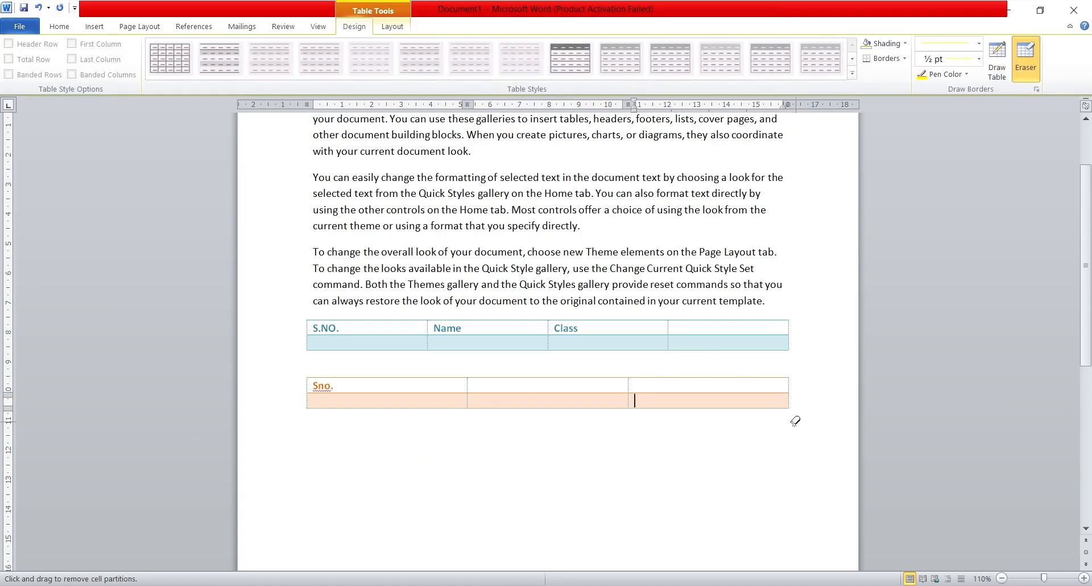
Step: Place a text position in the blank area further below the tables and undo it
double_click(678, 490)
left_click(678, 490)
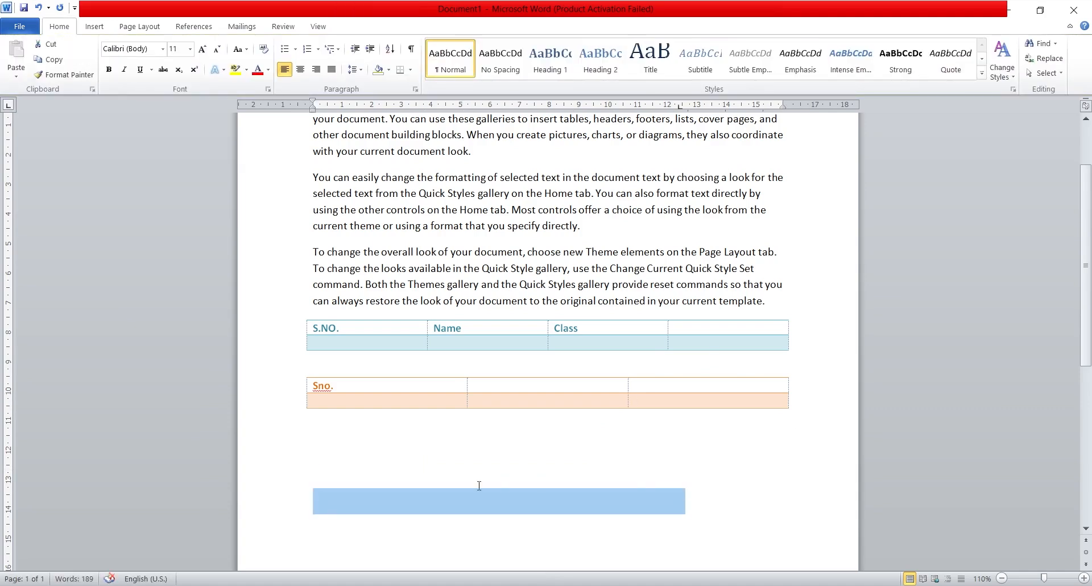
key("ctrl+z")
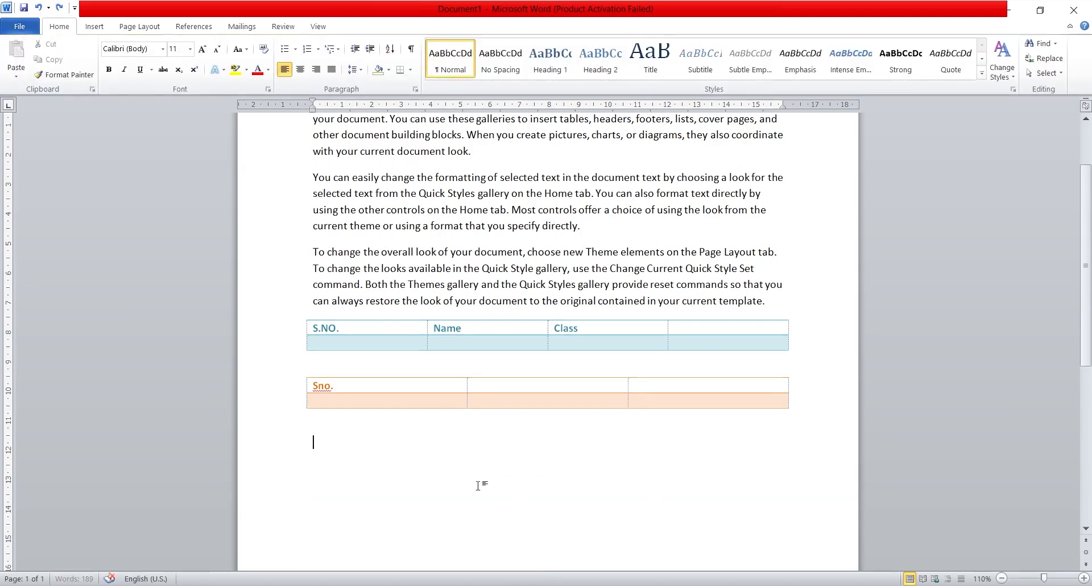
left_click(92, 26)
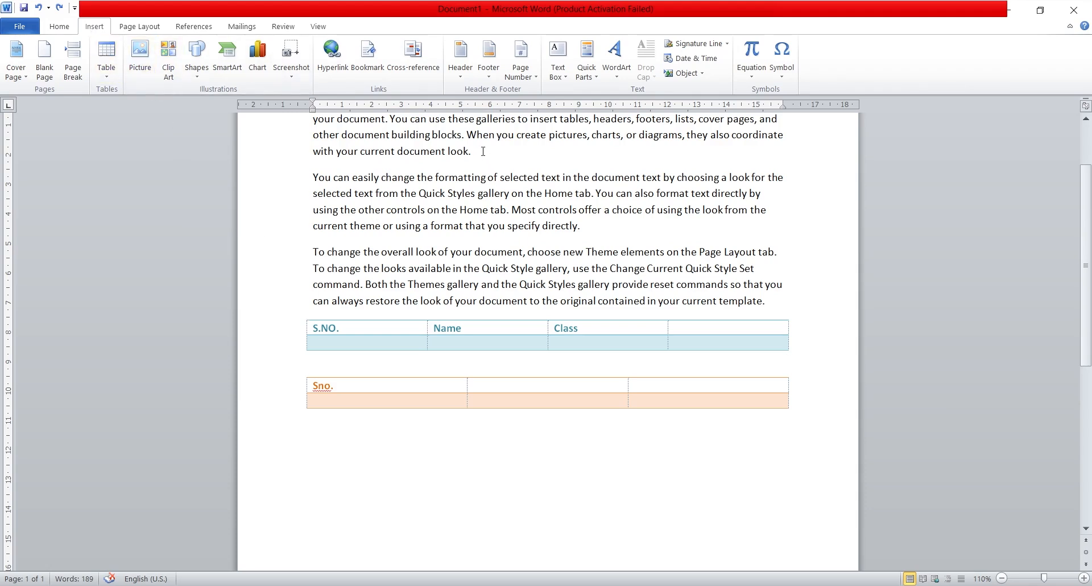
Step: Insert the picture "download (1)" from the Screenshots folder on a new line after the paragraph ending "current document look."
key("Return")
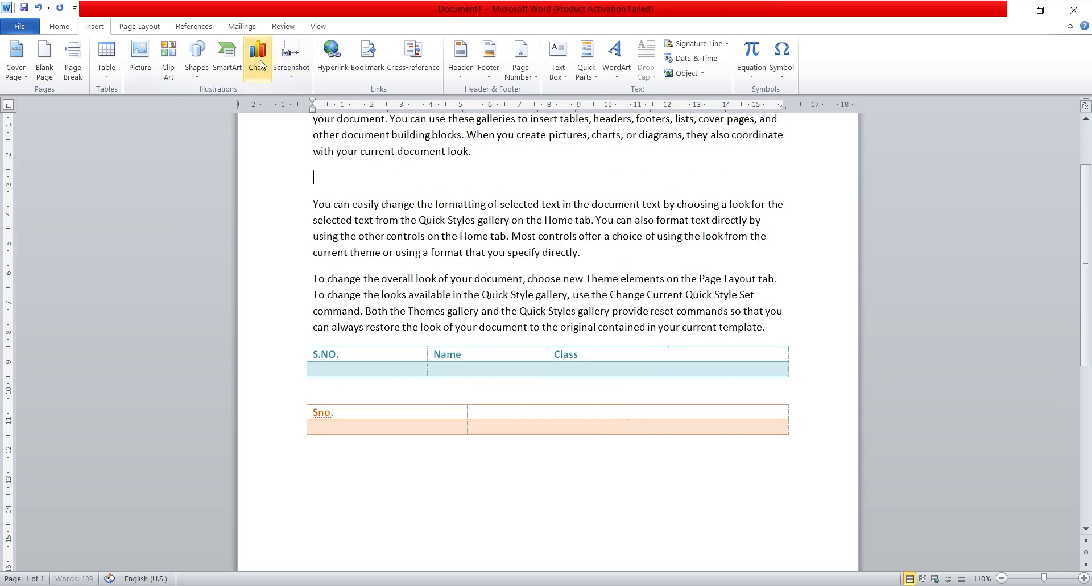
left_click(139, 68)
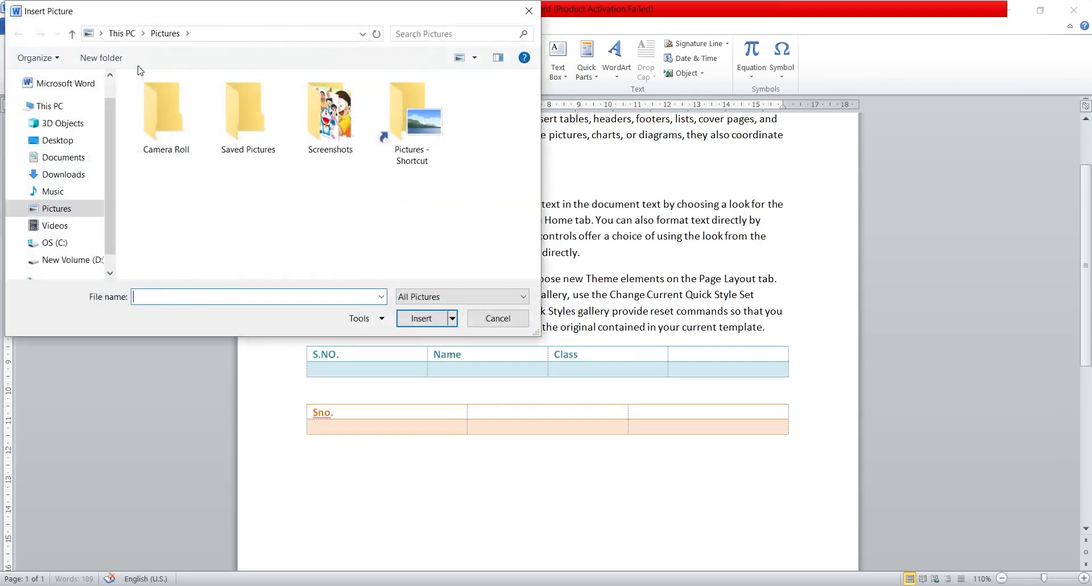
double_click(333, 133)
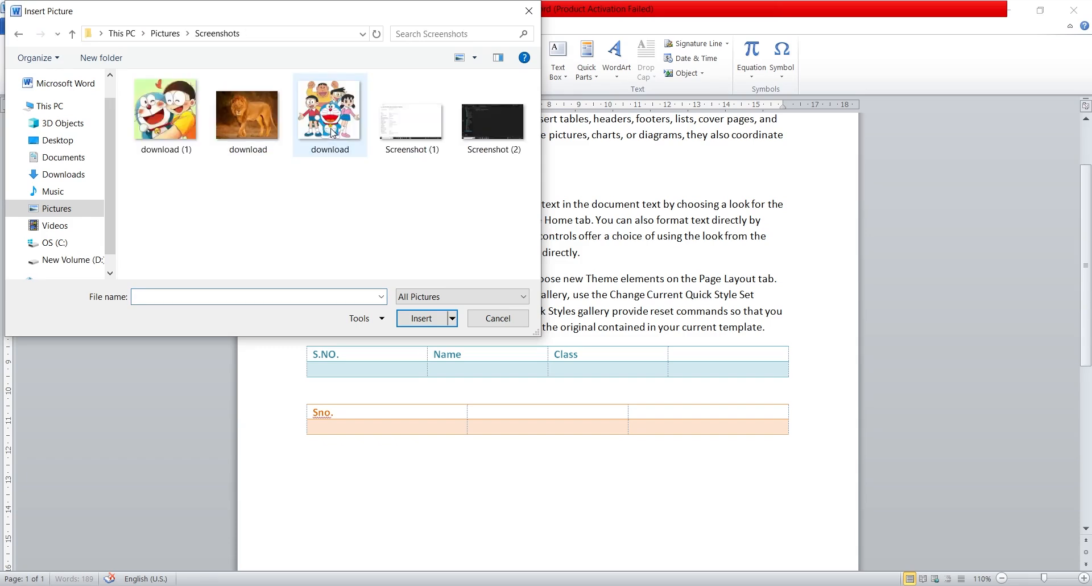
left_click(170, 127)
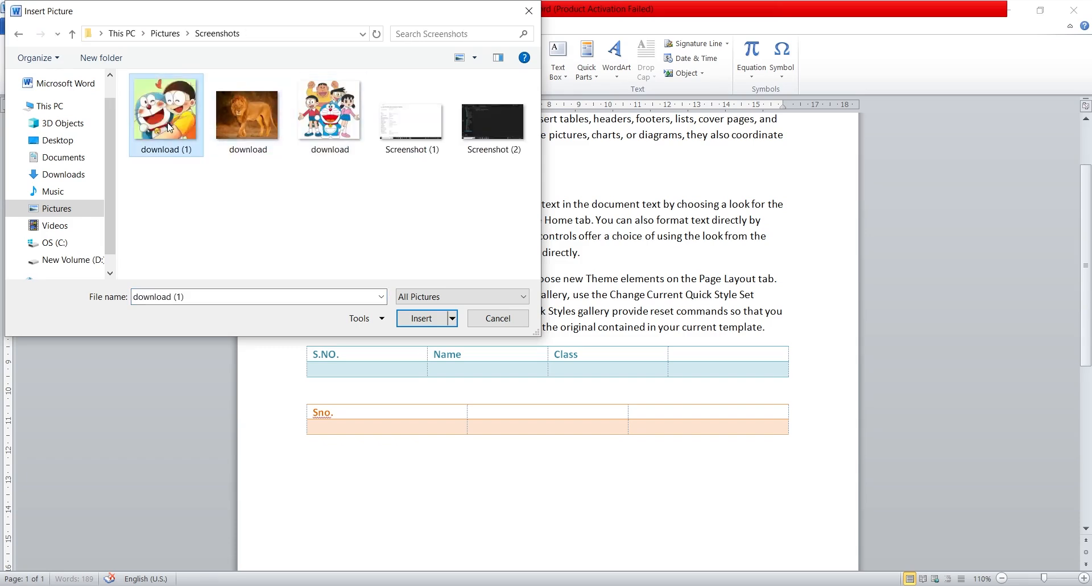
left_click(414, 318)
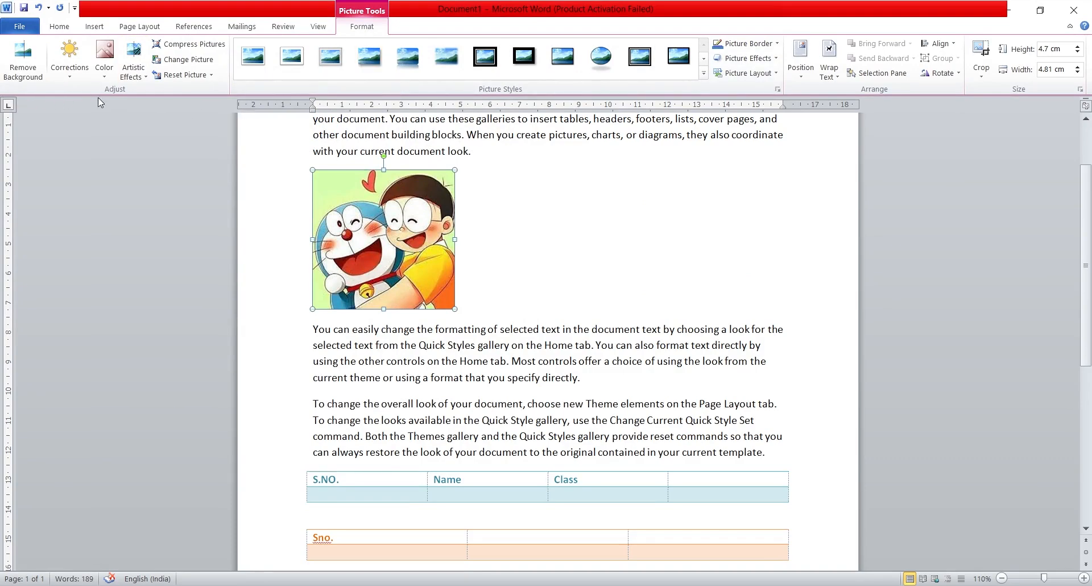
Step: Remove the picture's background, enlarging the kept area to cover both cartoon characters, and keep the changes
left_click(14, 75)
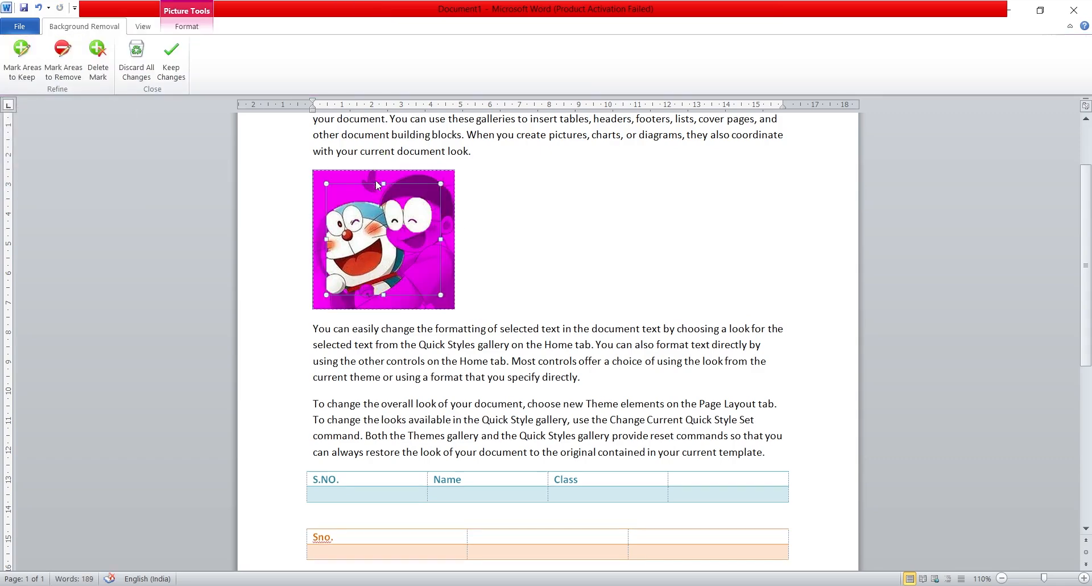
left_click_drag(384, 184, 384, 173)
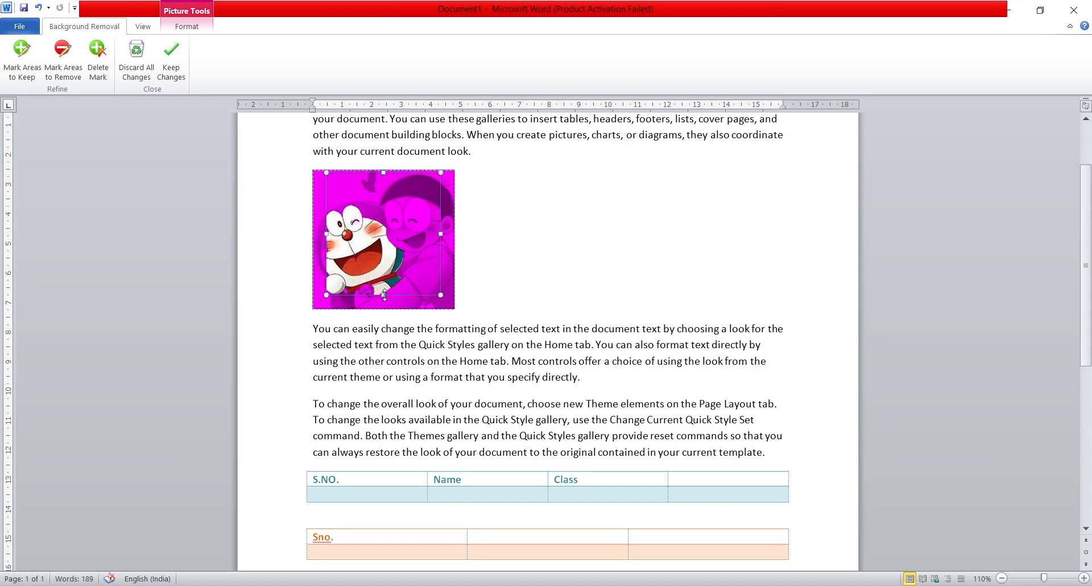
left_click_drag(384, 295, 455, 306)
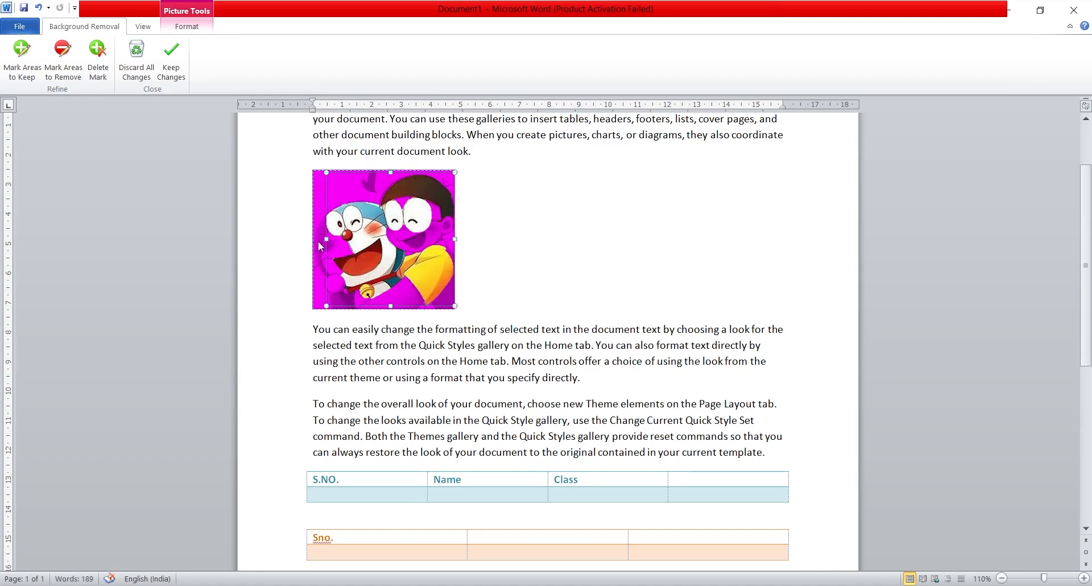
left_click_drag(327, 239, 316, 239)
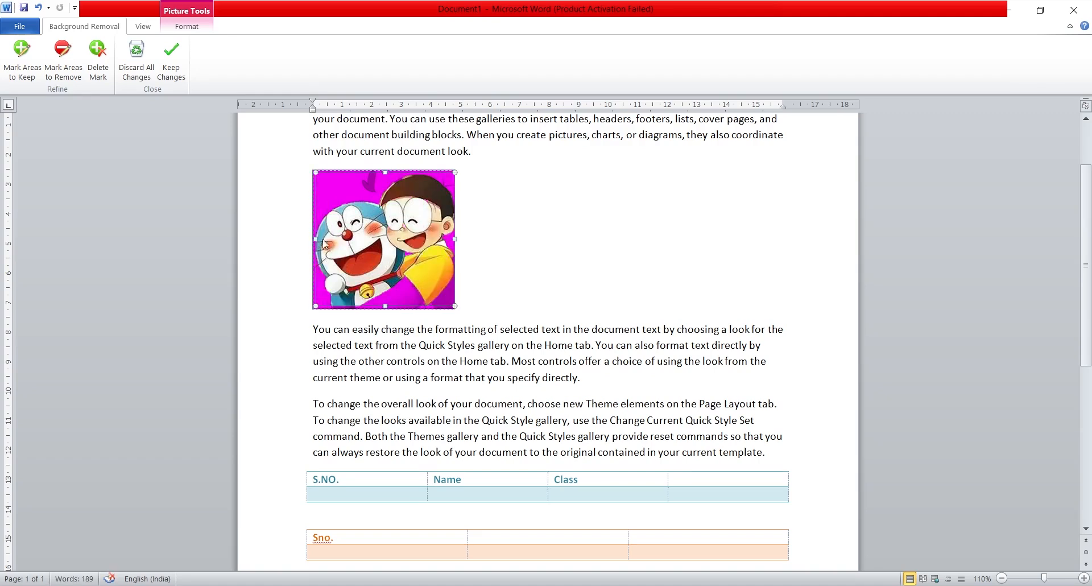
left_click(168, 52)
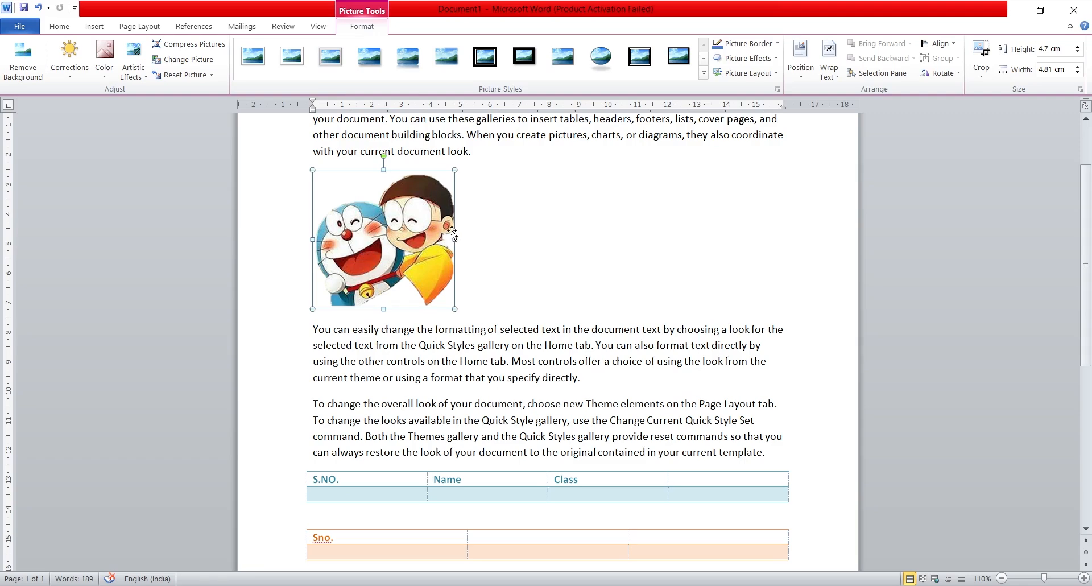
Step: Apply a reduced-contrast correction with unchanged brightness to the picture and recolor it in the dark blue accent variation
left_click(62, 68)
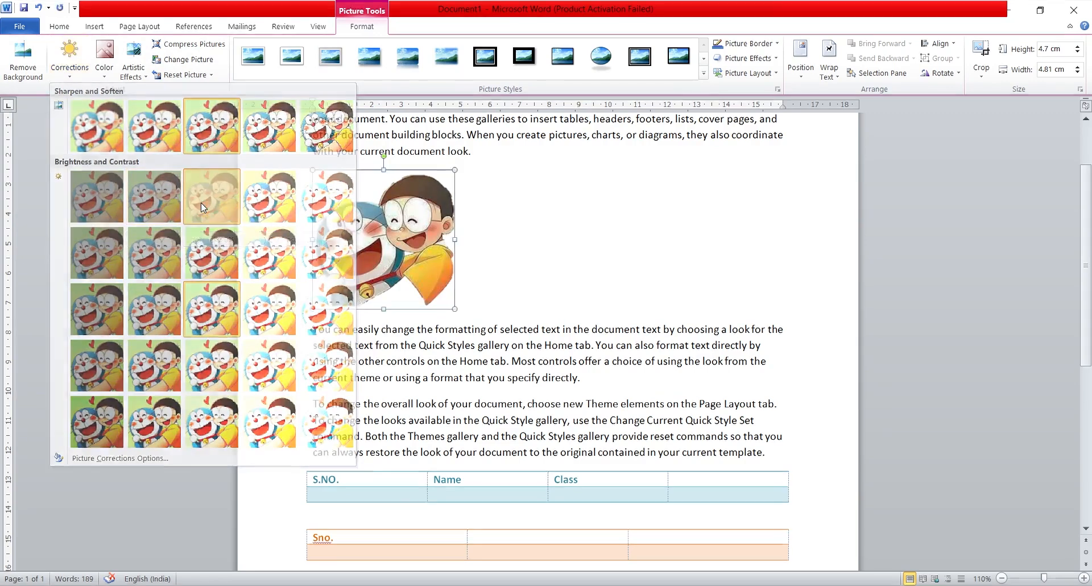
left_click(201, 204)
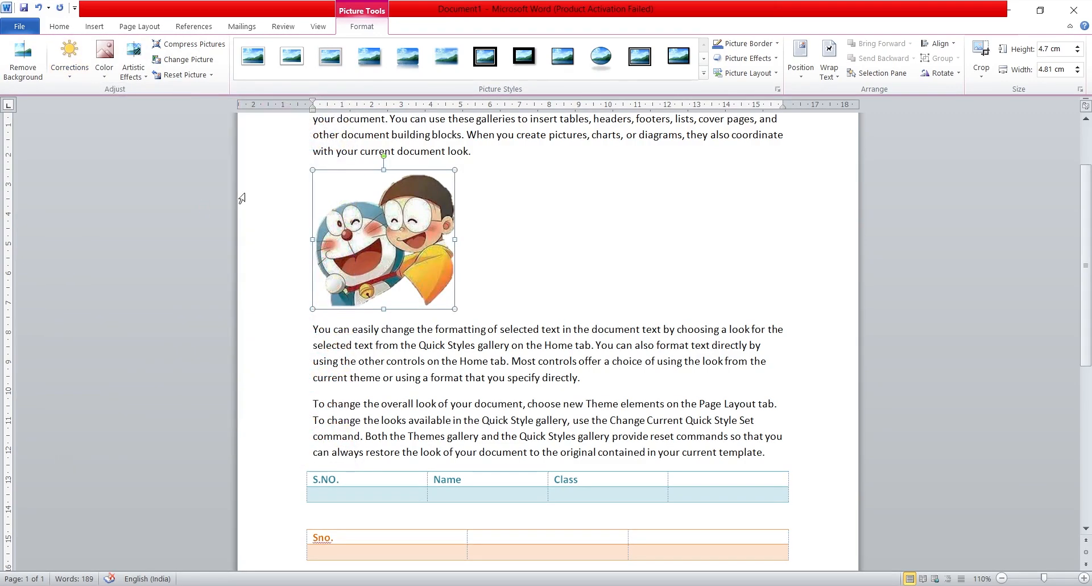
left_click(104, 56)
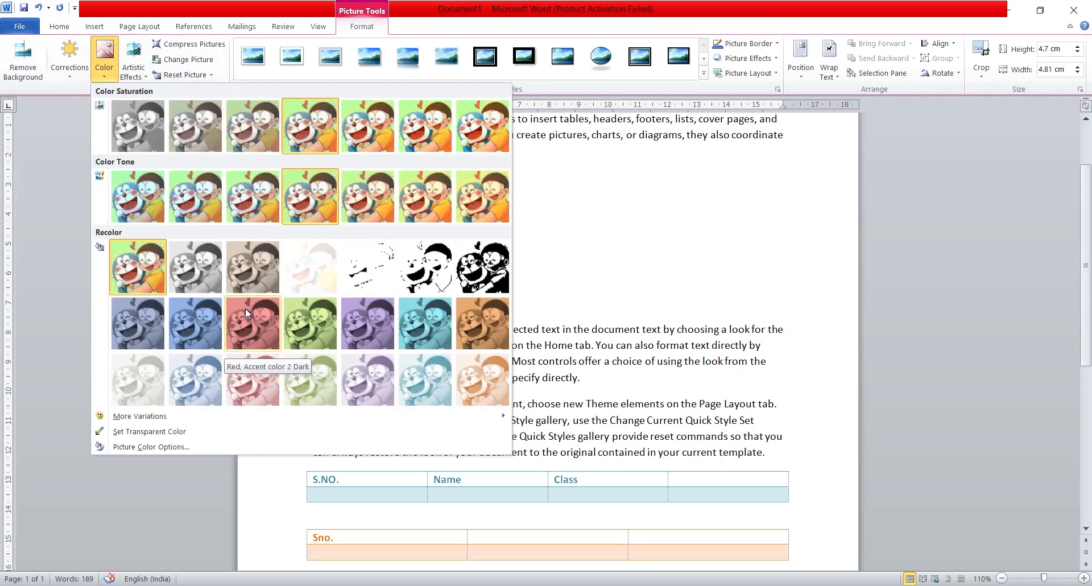
left_click(202, 311)
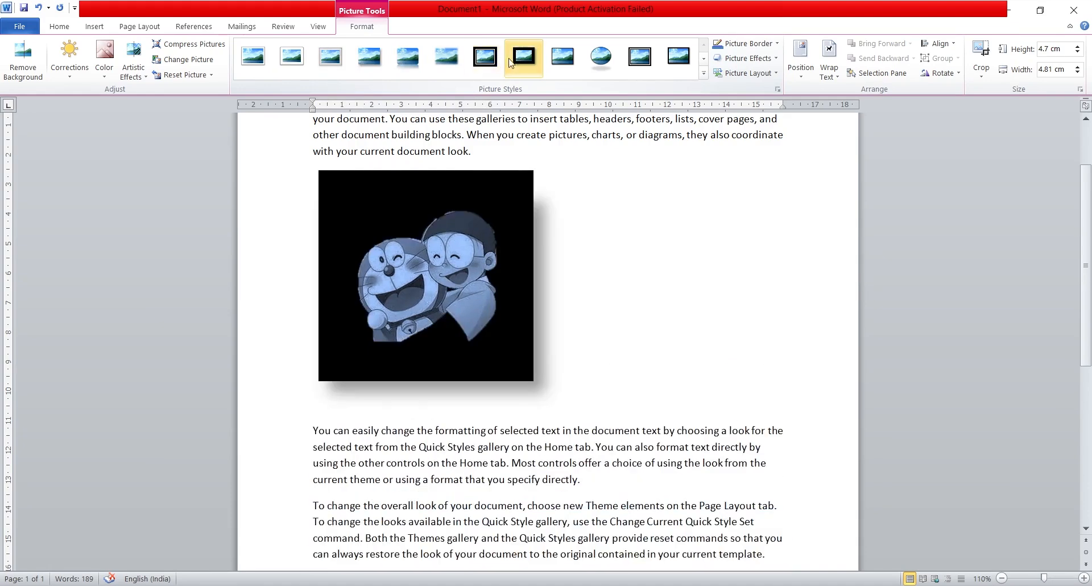
Step: Apply the black double-frame picture style to the picture and set its border colour to standard yellow
left_click(642, 66)
left_click(774, 44)
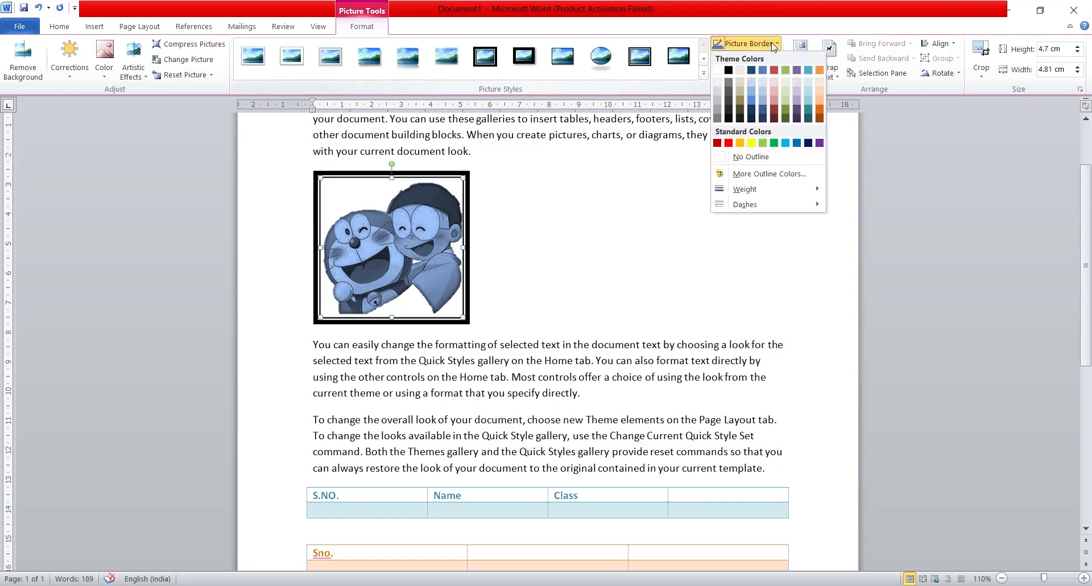
left_click(751, 142)
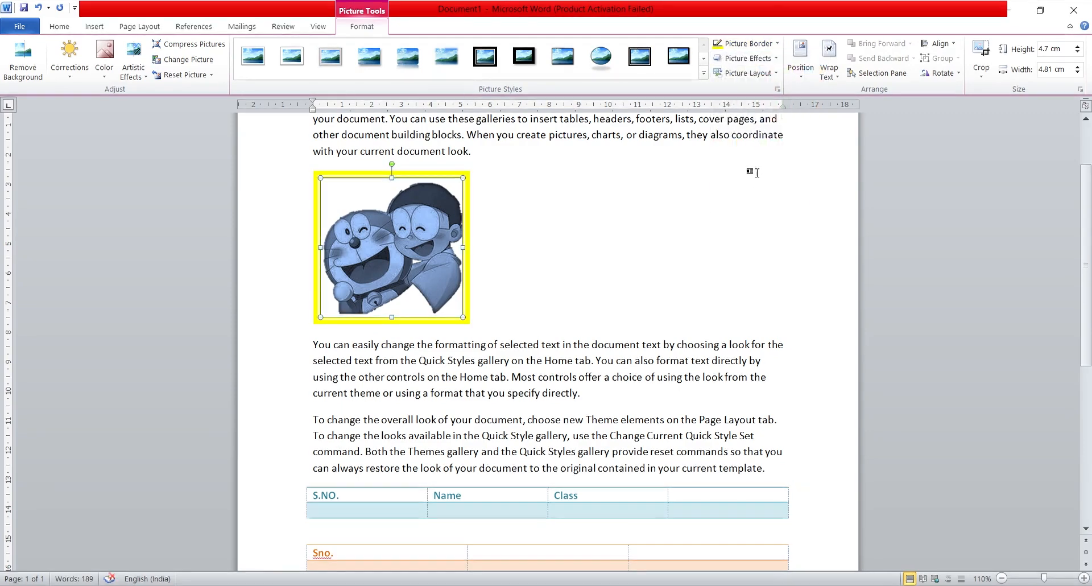
Step: Set the picture's yellow border weight to 1½ pt
left_click(775, 44)
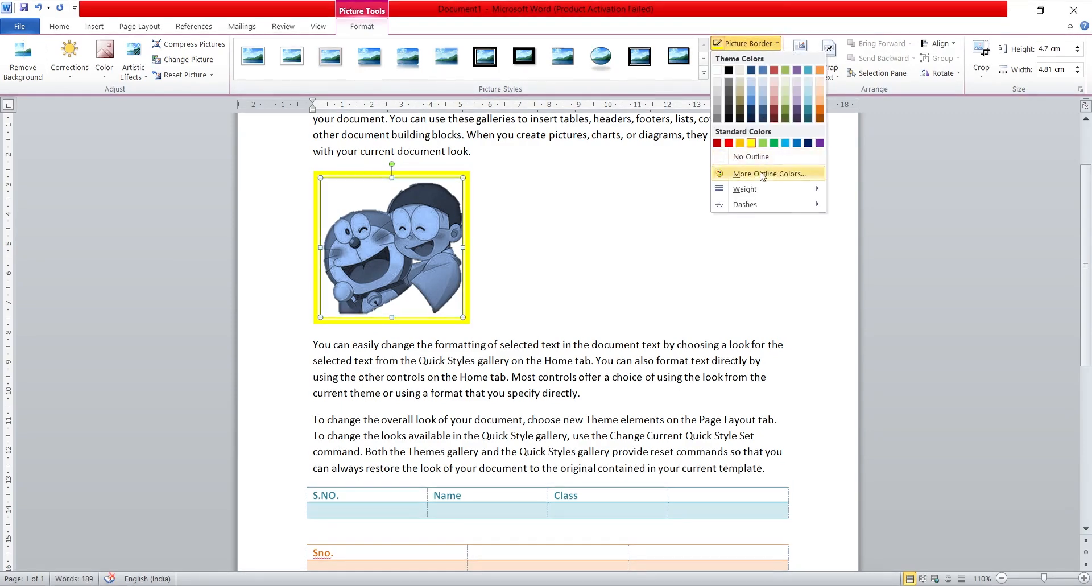
mouse_move(760, 191)
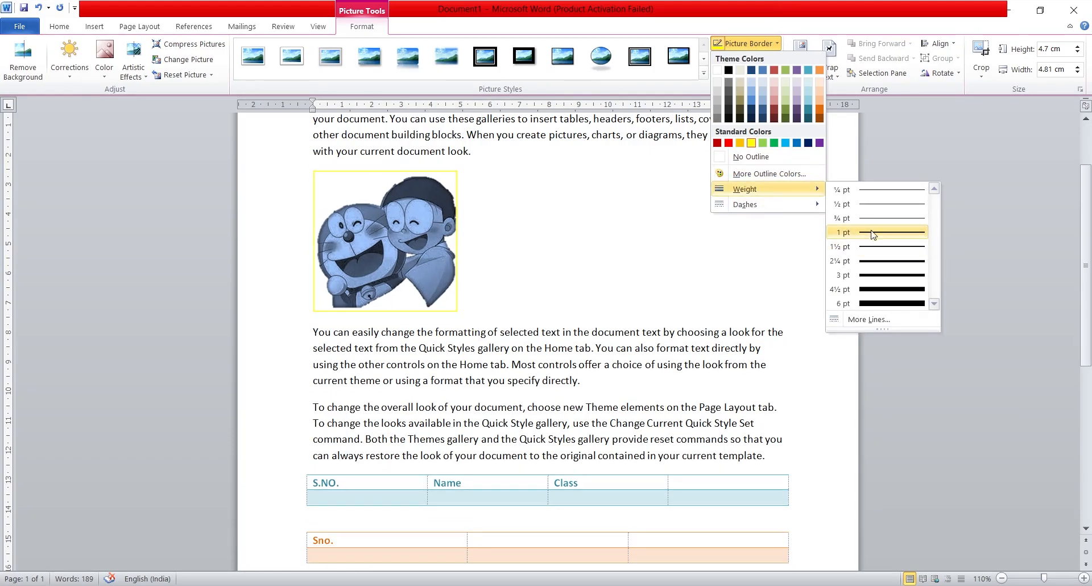
left_click(871, 248)
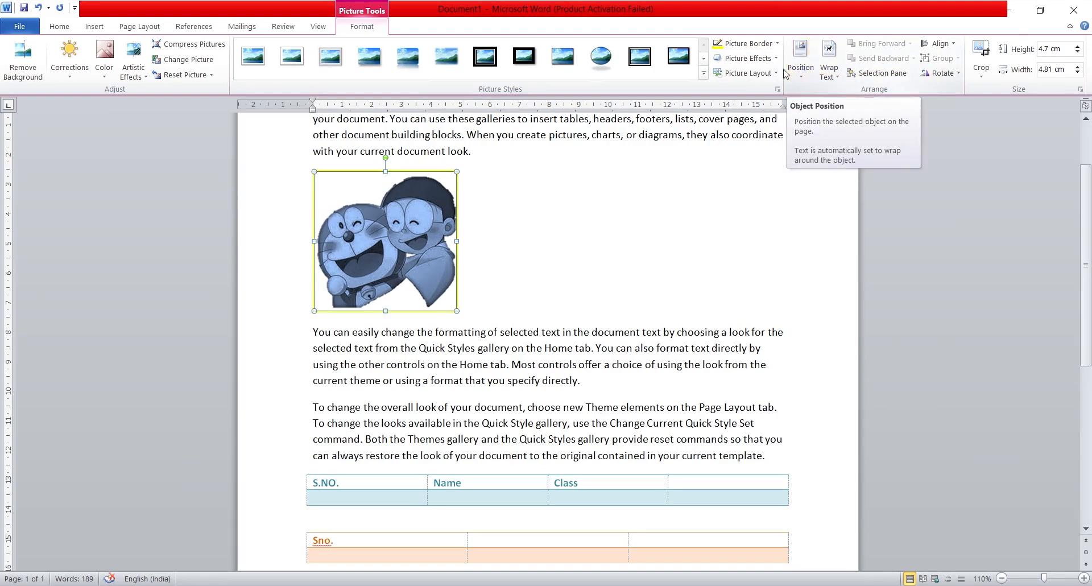
Step: Examine the picture effects available for the picture, including the Reflection and Soft Edges variations
left_click(746, 58)
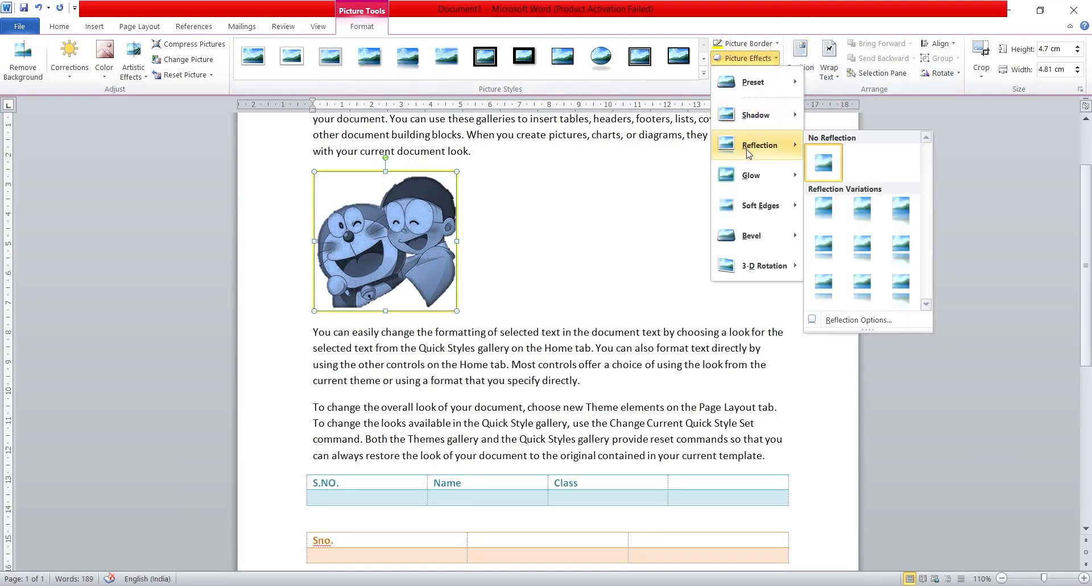
mouse_move(761, 212)
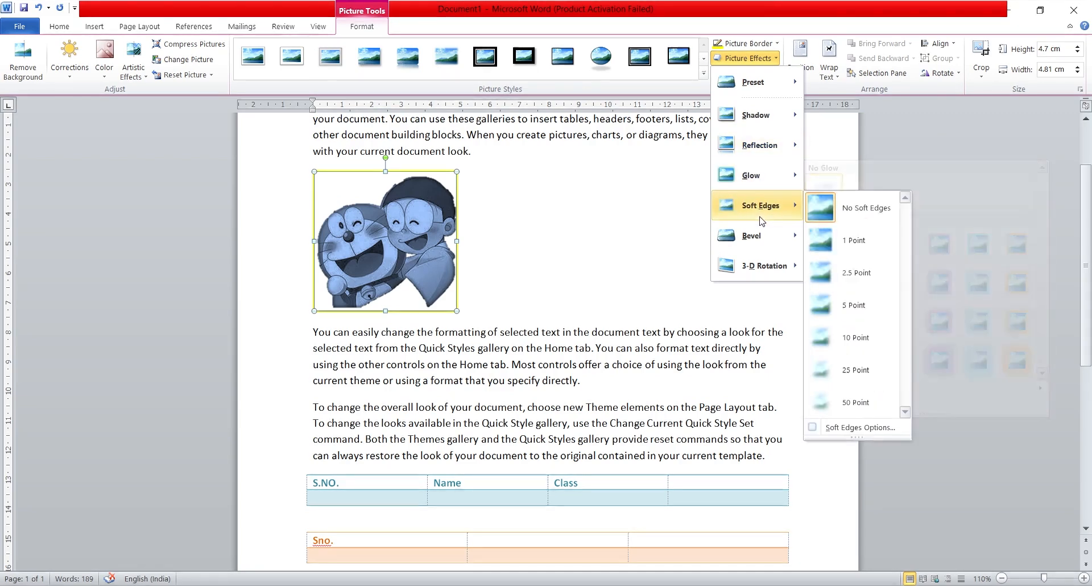
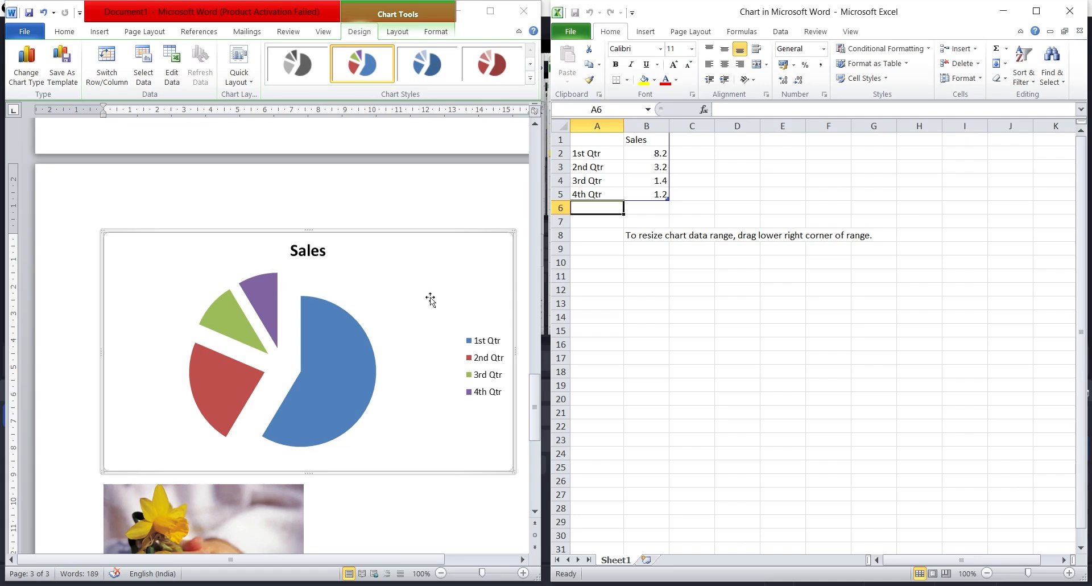
Step: Set the 2nd Qtr sales value to 20 in the pie chart's data sheet and close the sheet
scroll(367, 418, "down", 1)
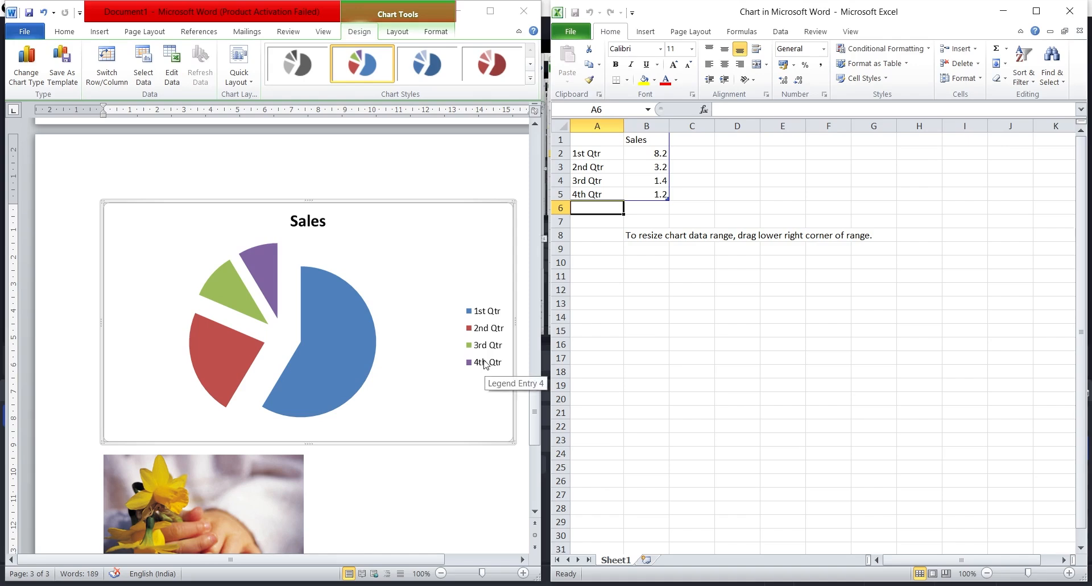
left_click(660, 168)
key("BackSpace")
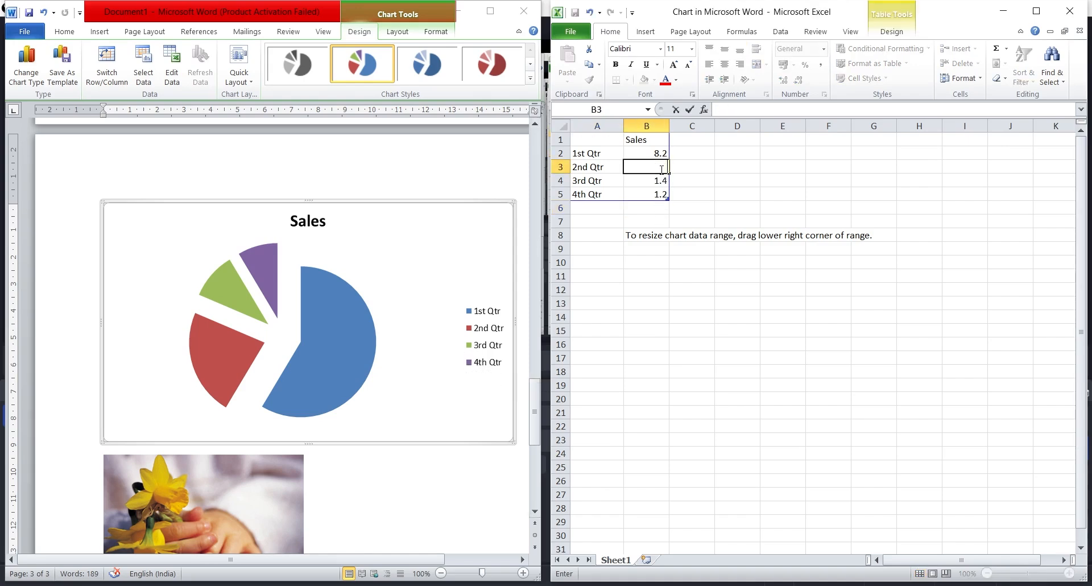
type("20")
key("Return")
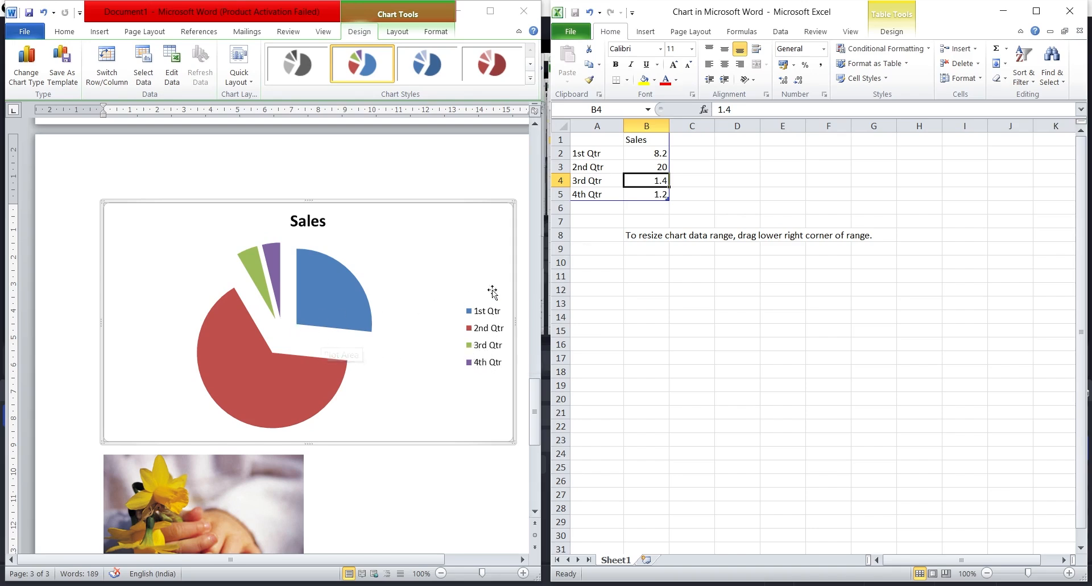
left_click(630, 166)
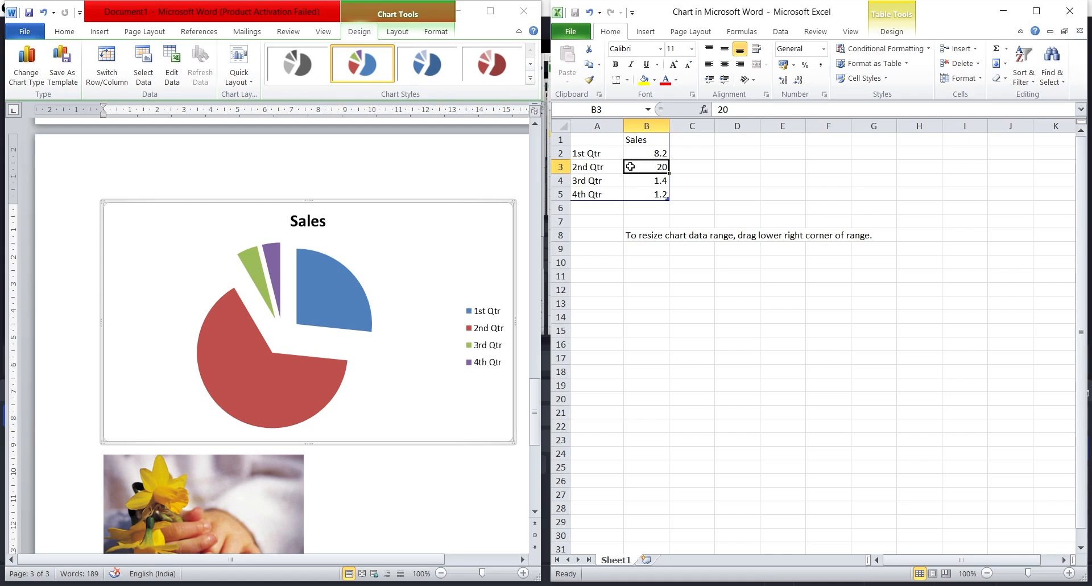
left_click(1069, 14)
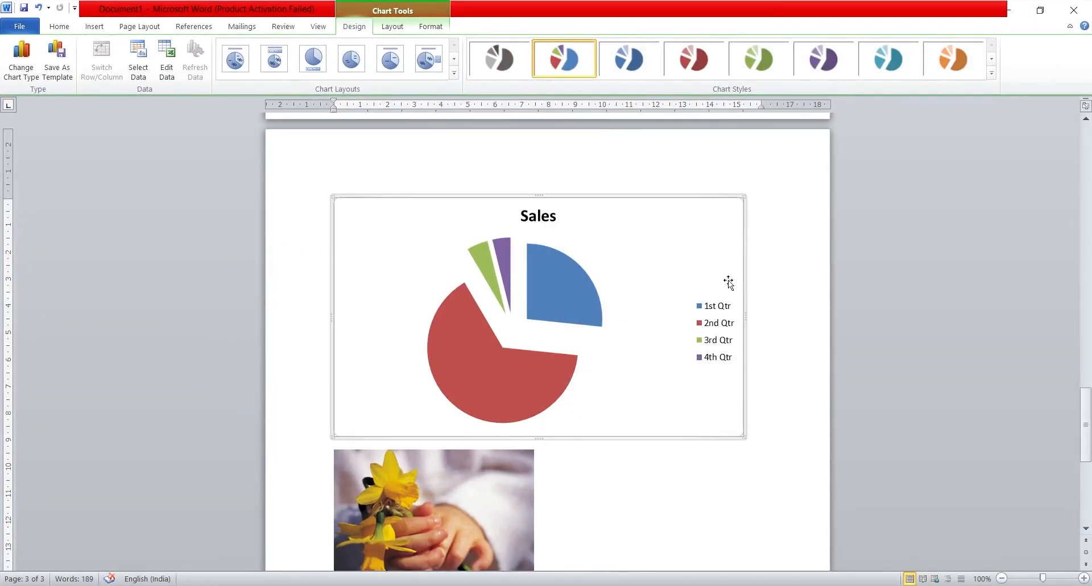
Step: Restyle the Sales pie chart with the purple single-colour chart style, followed by the teal one
left_click(834, 75)
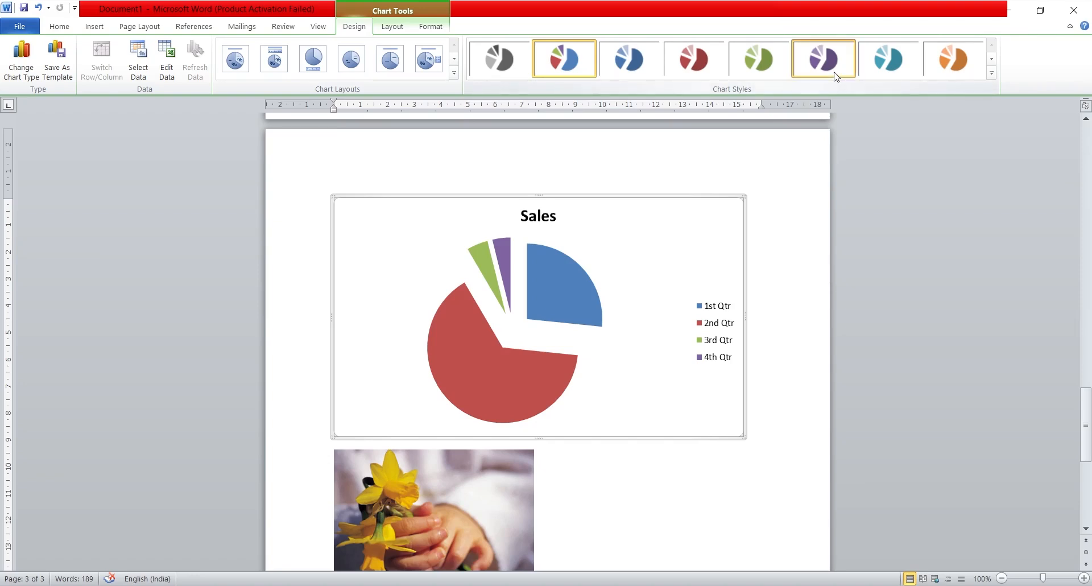
left_click(882, 69)
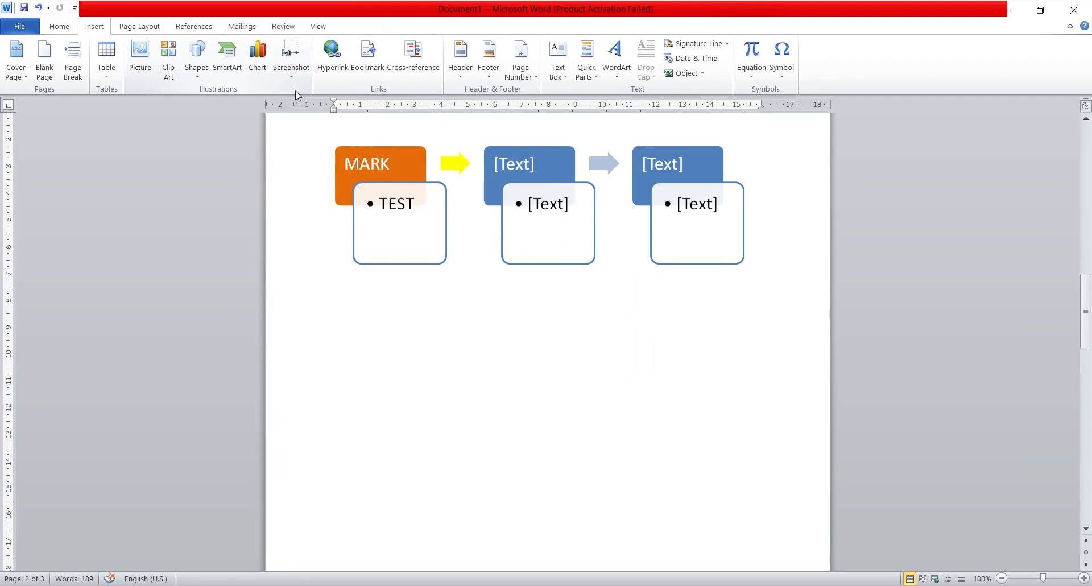
Step: Insert a screenshot of the available window below the SmartArt and shrink it to about 5.1 cm high by 9.43 cm wide
left_click(291, 76)
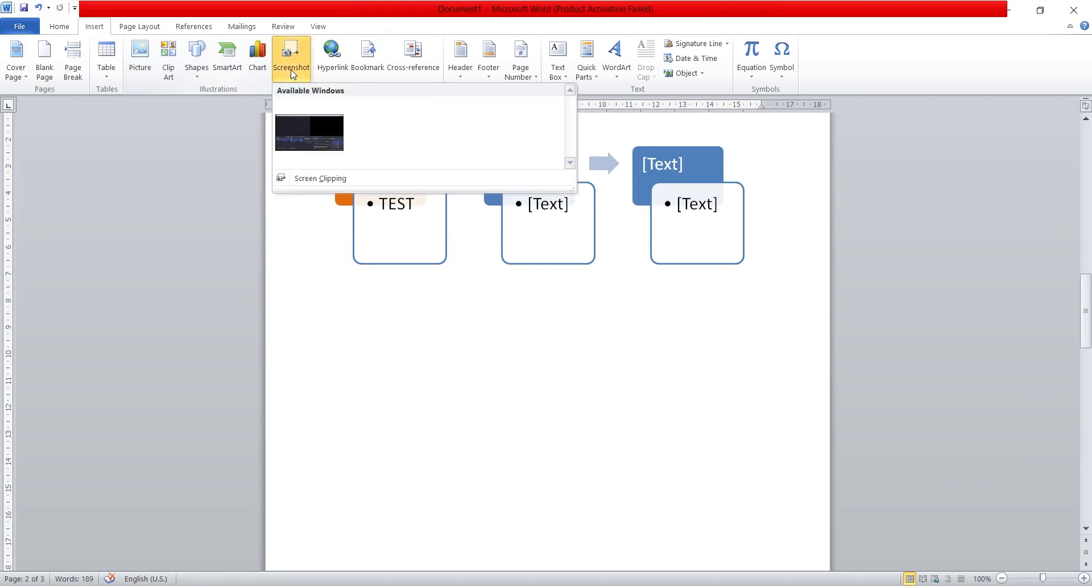
left_click(312, 130)
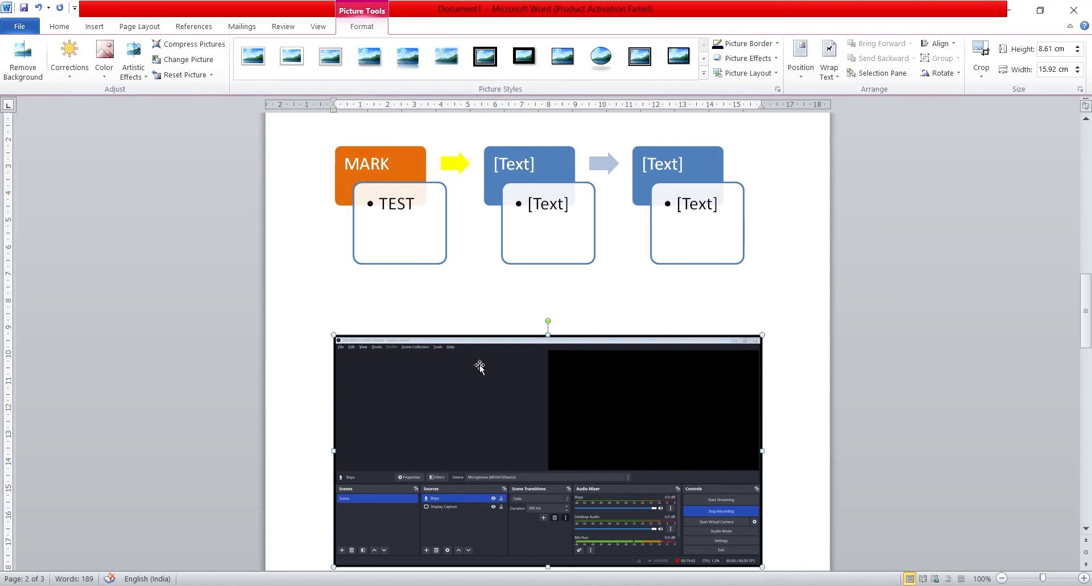
left_click_drag(762, 334, 587, 429)
scroll(548, 470, "down", 4)
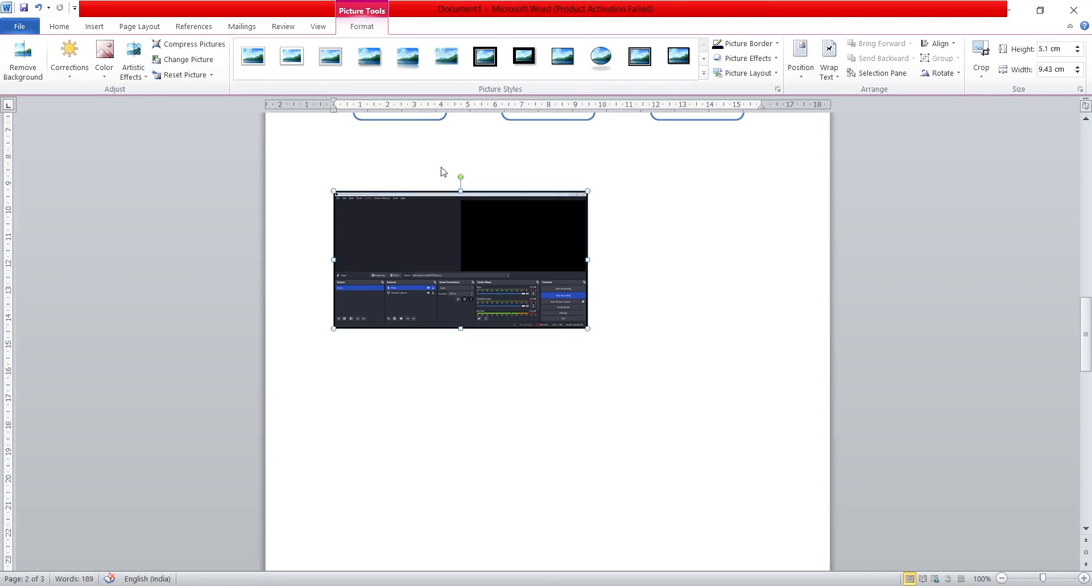
Step: Enter the word "Text" on the line directly below the inserted screenshot
left_click(94, 26)
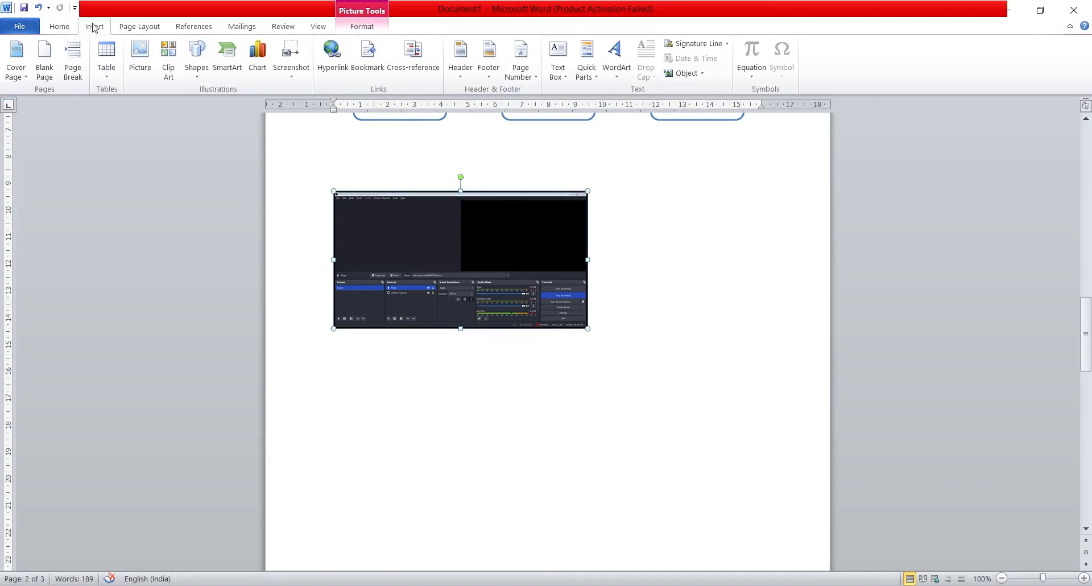
left_click(353, 381)
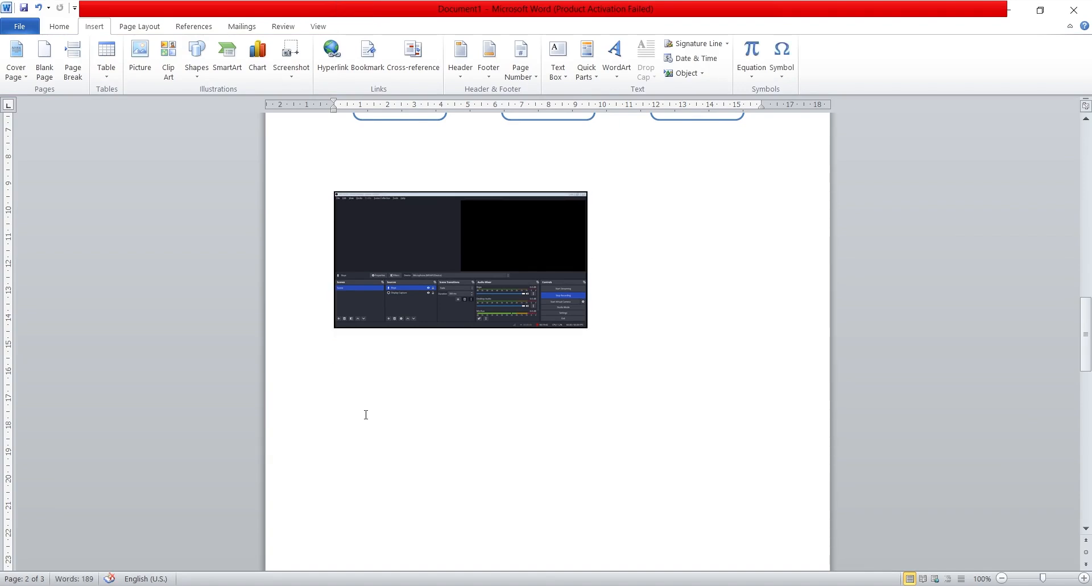
key("BackSpace")
type("Text")
Step: Hyperlink the word "Text" below the screenshot to the Author document in the Desktop folder
left_click_drag(355, 345, 317, 351)
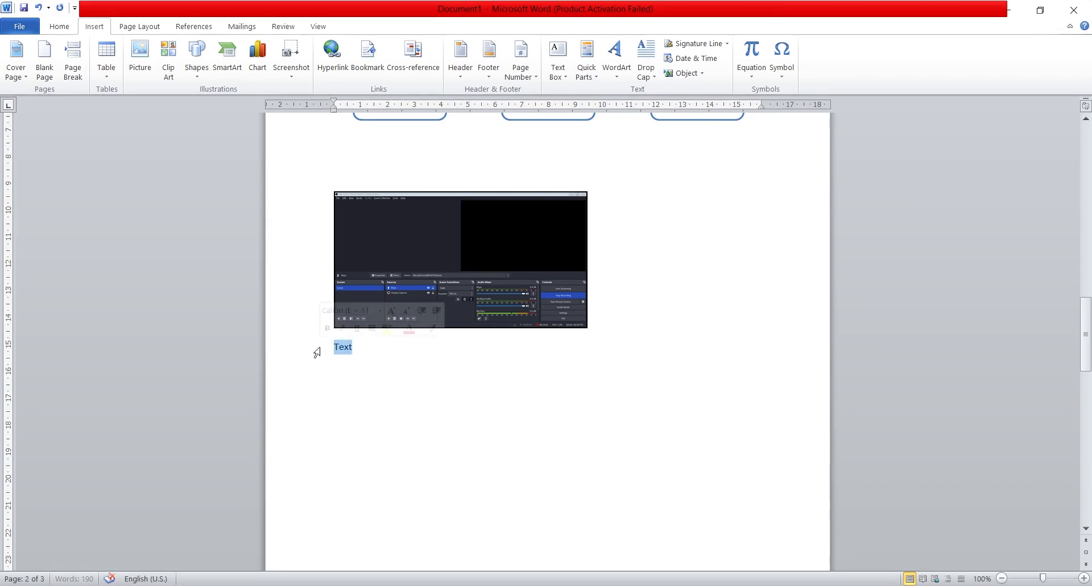
left_click(332, 62)
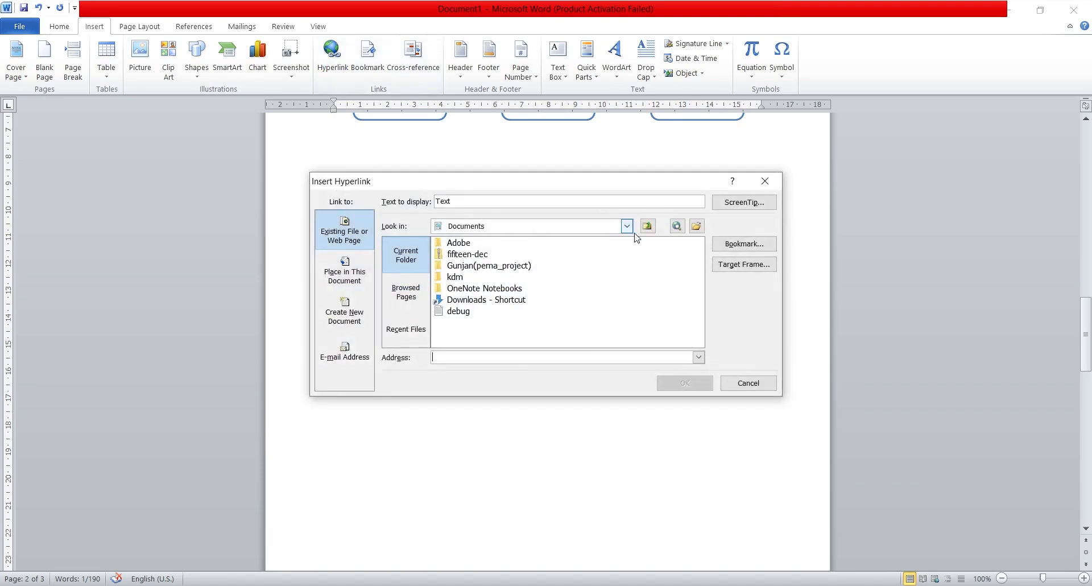
left_click(696, 226)
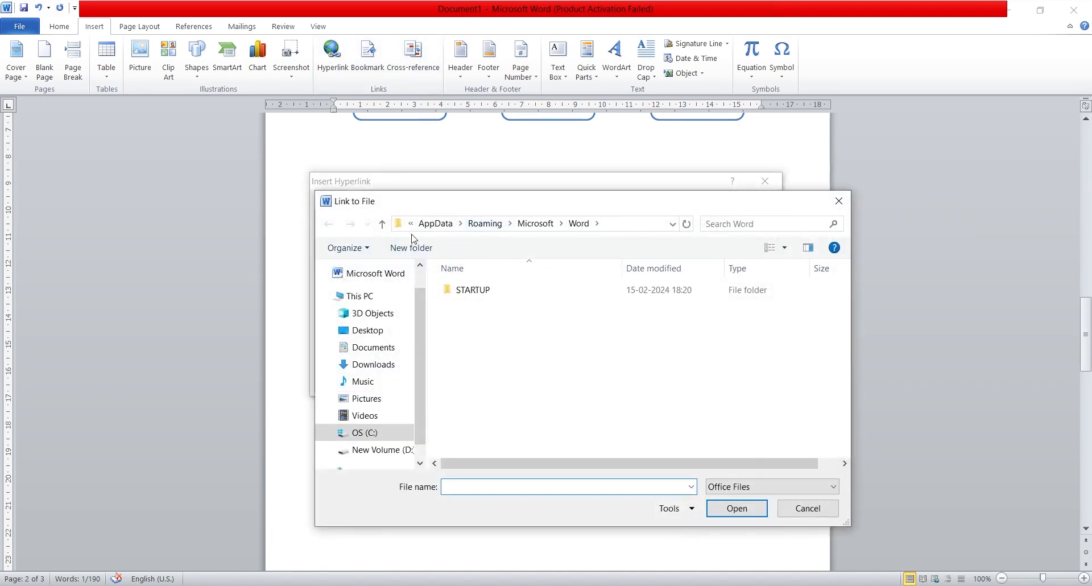
left_click(367, 330)
scroll(538, 406, "down", 1)
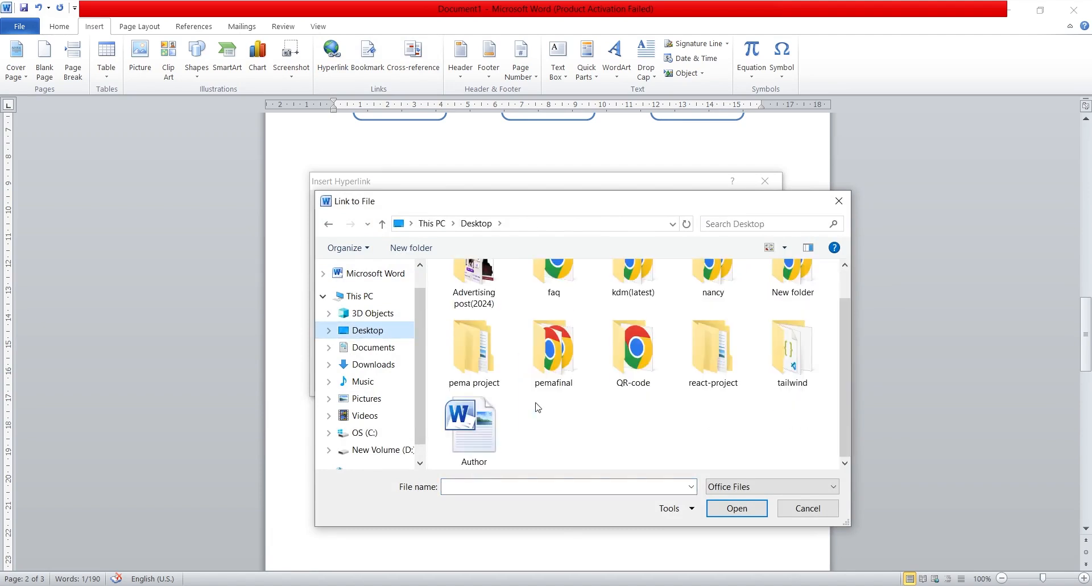
left_click(487, 428)
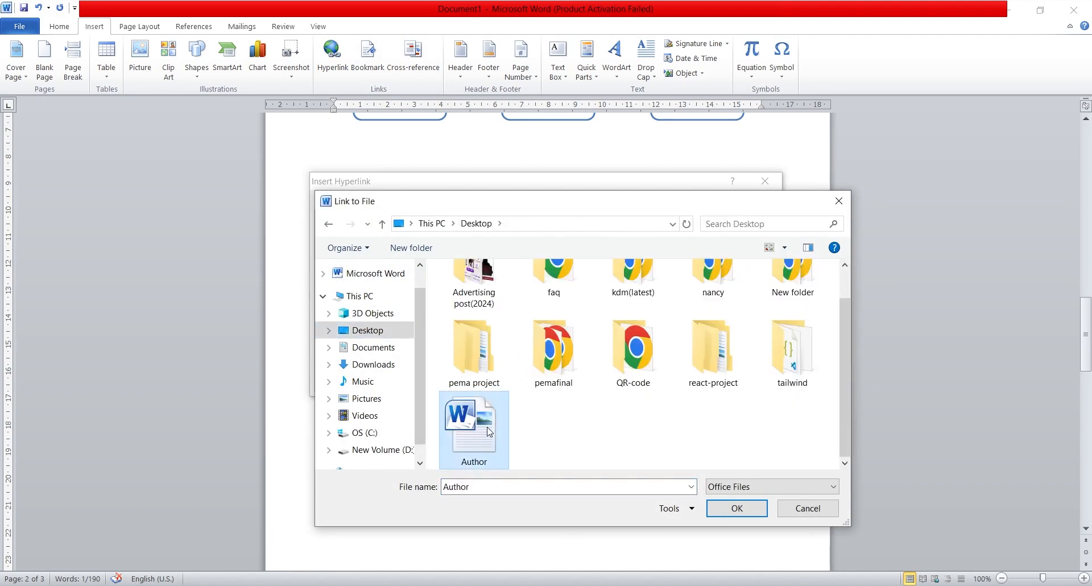
left_click(725, 512)
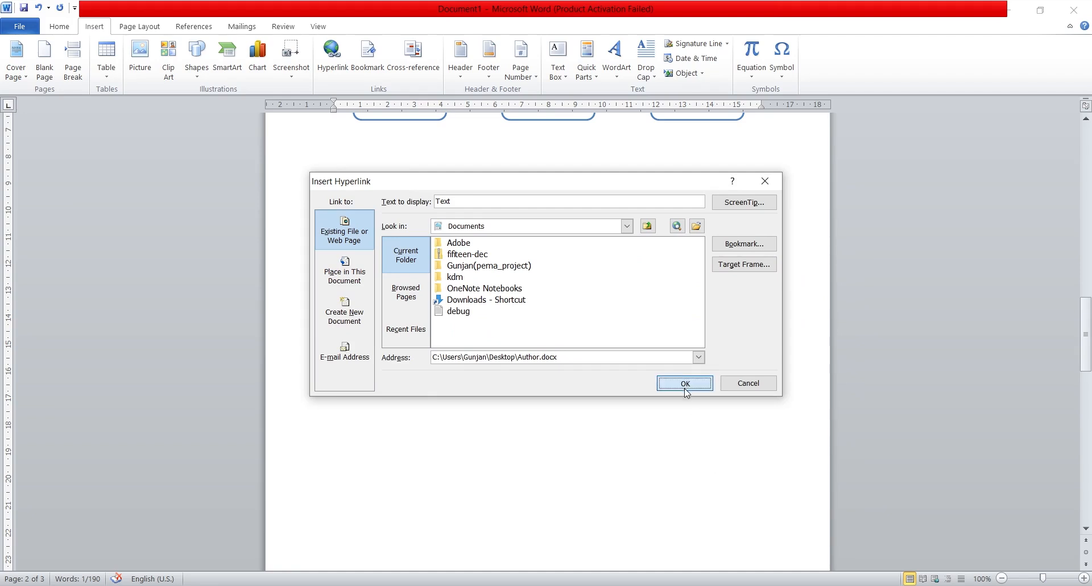
left_click(685, 383)
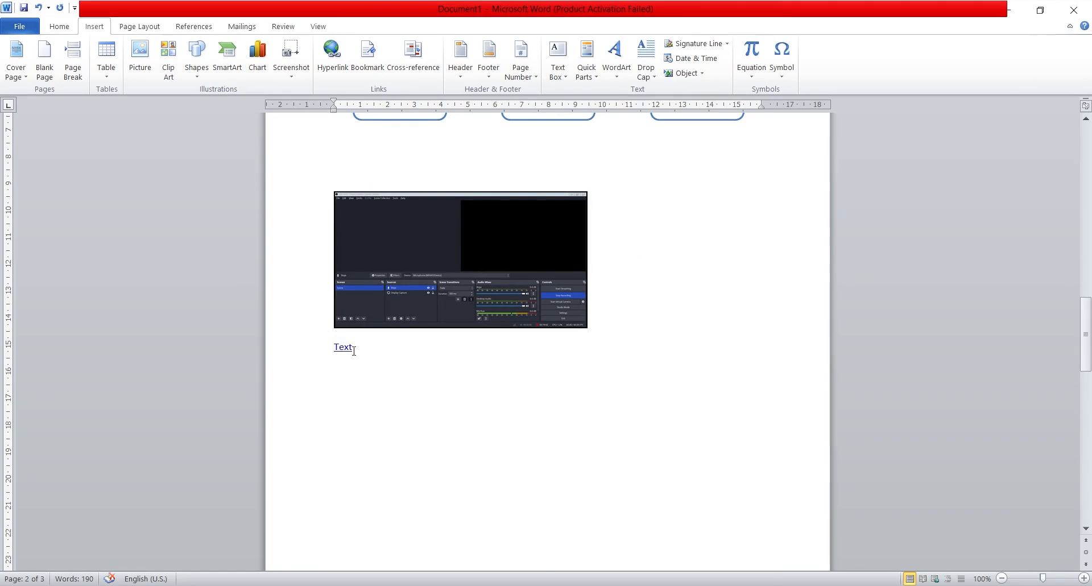
Step: Follow the "Text" hyperlink, allowing the linked Author document to open, and close that document after viewing it
mouse_move(340, 346)
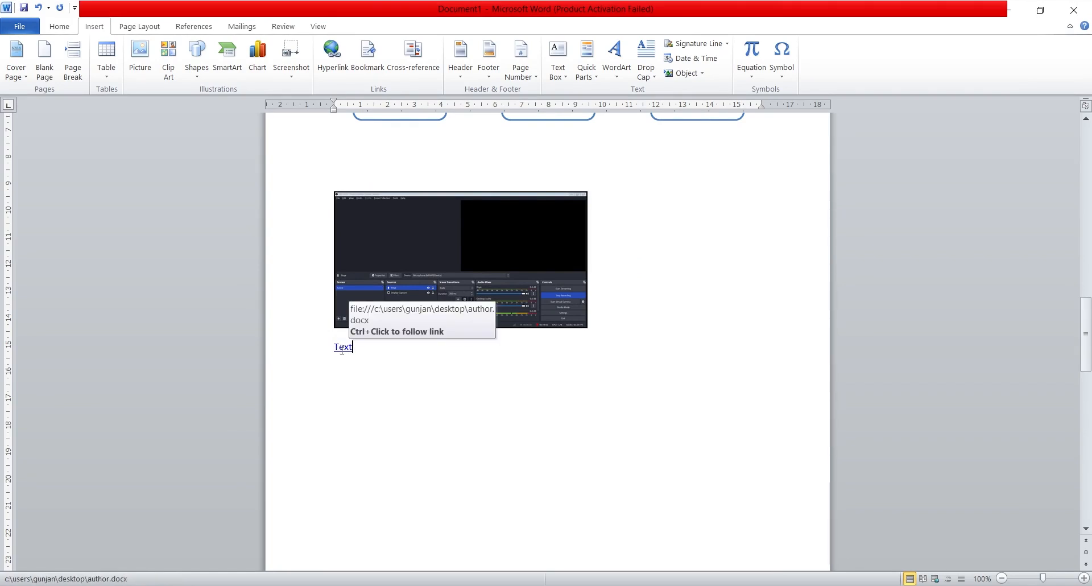
key("alt")
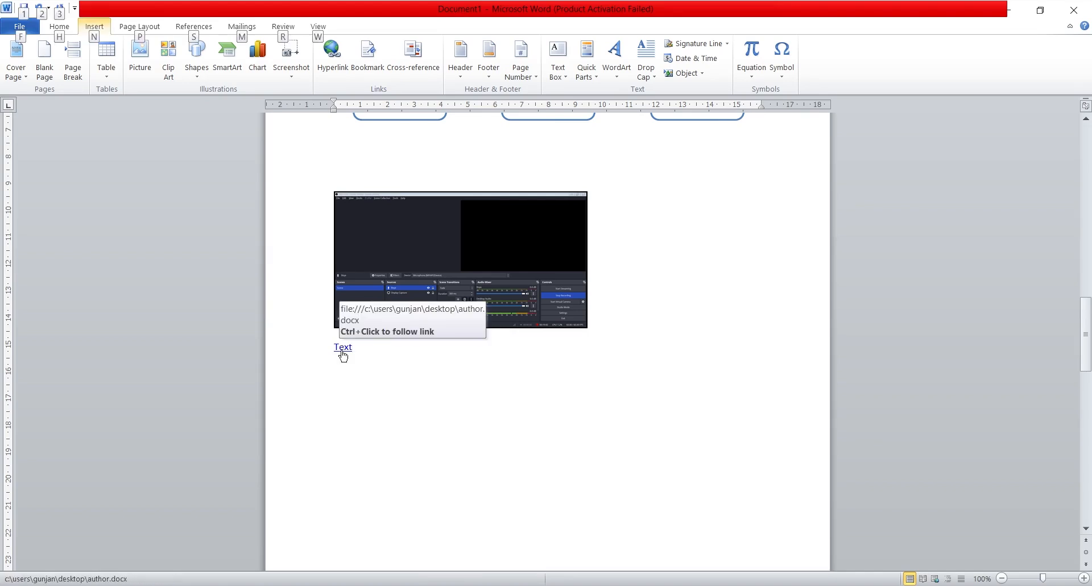
left_click(343, 354, "ctrl")
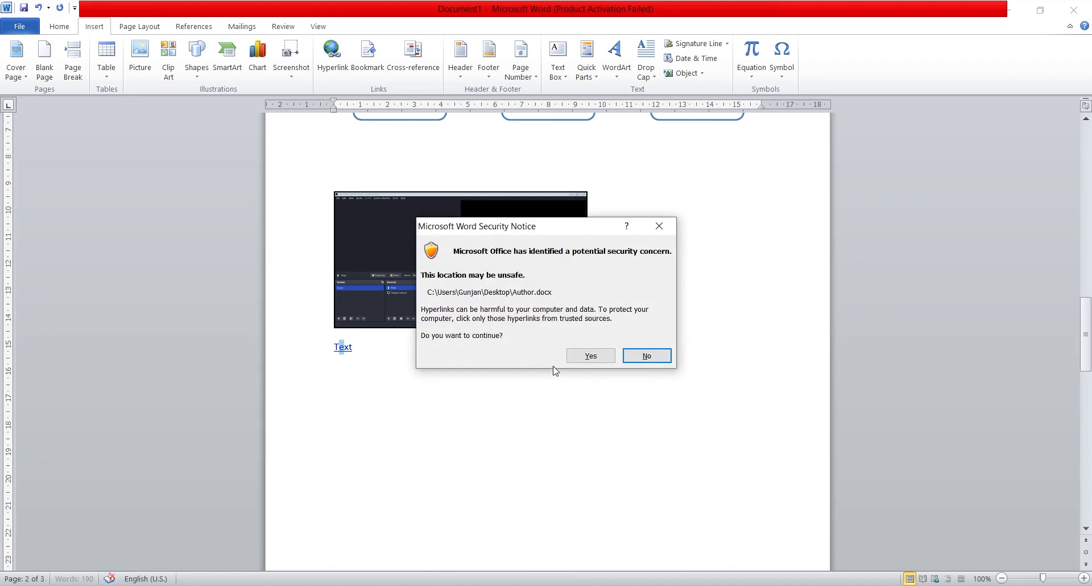
left_click(592, 356)
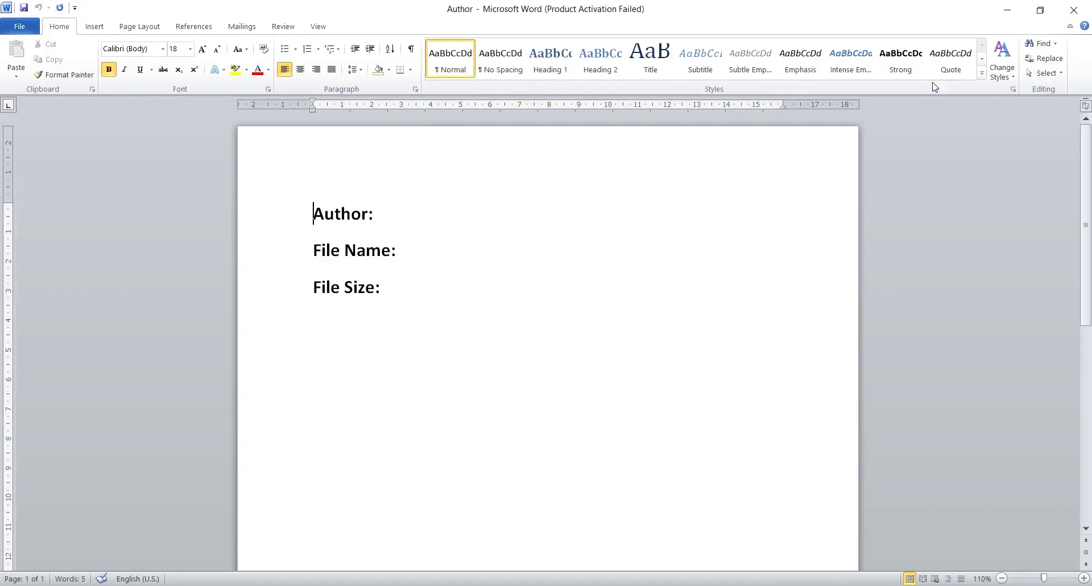
left_click(1072, 14)
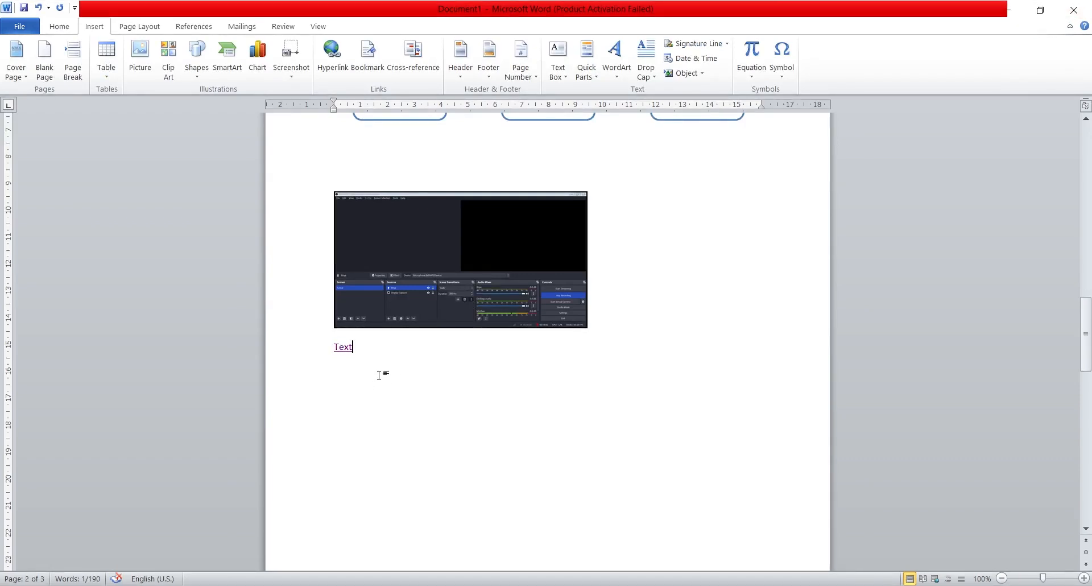
Step: Start a new paragraph after the hyperlinked word "Text"
left_click(369, 350)
left_click_drag(365, 349, 319, 349)
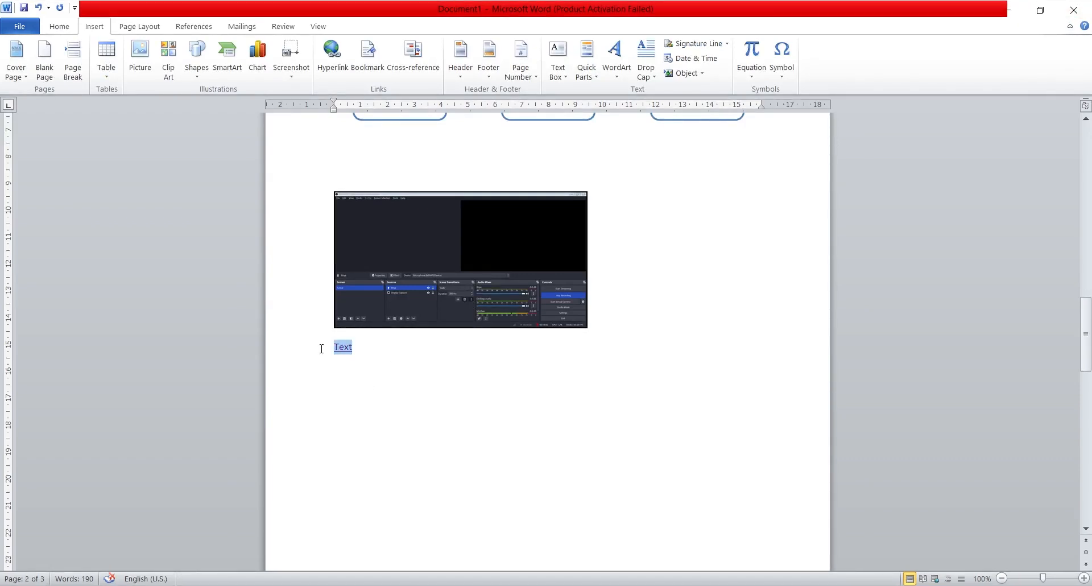
left_click(373, 368)
key("Return")
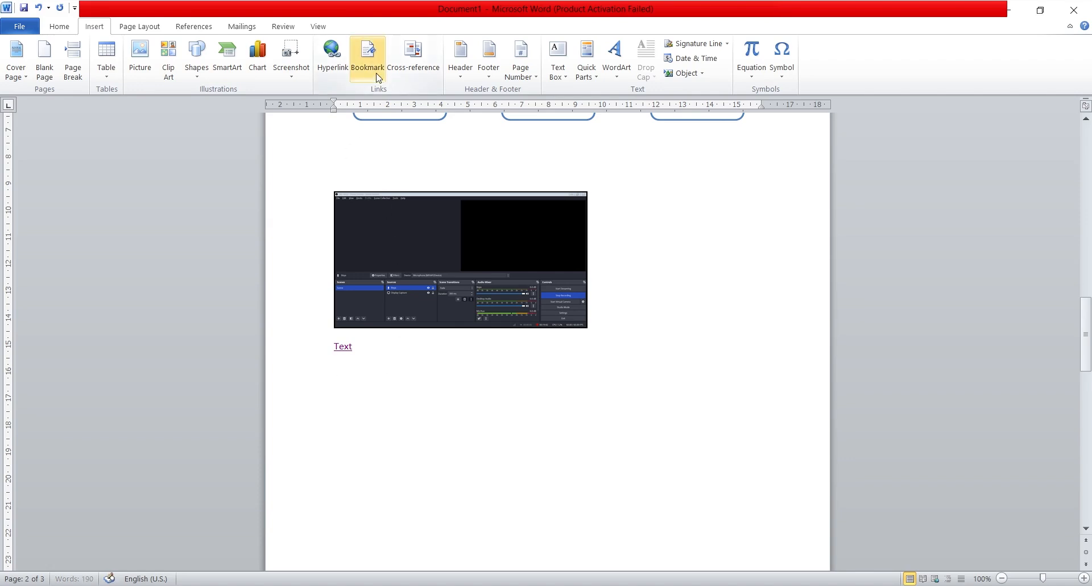
Step: Insert a blank page after the hyperlinked text
scroll(443, 416, "down", 5)
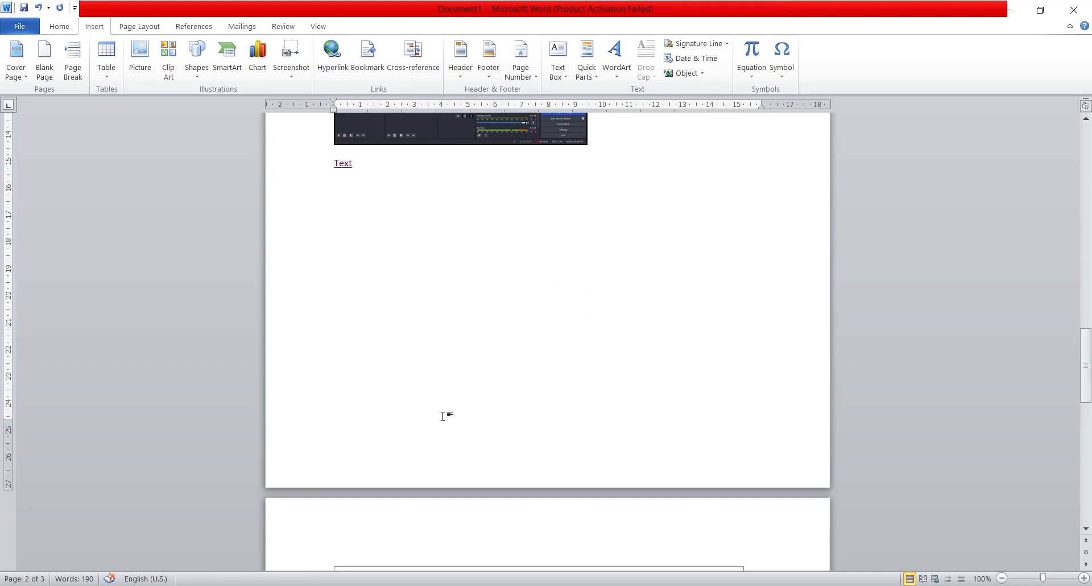
scroll(443, 416, "down", 18)
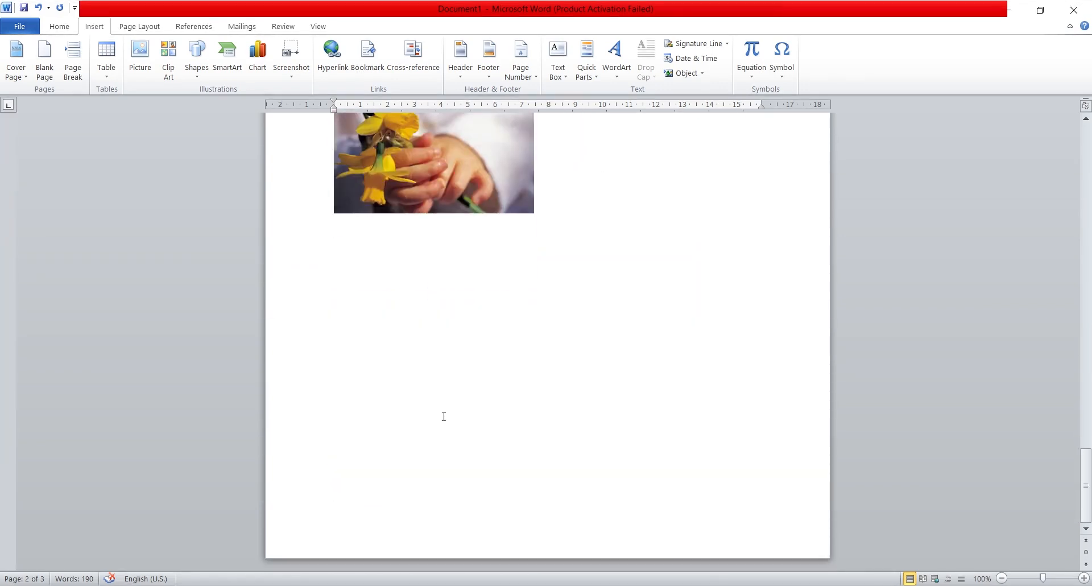
left_click(44, 57)
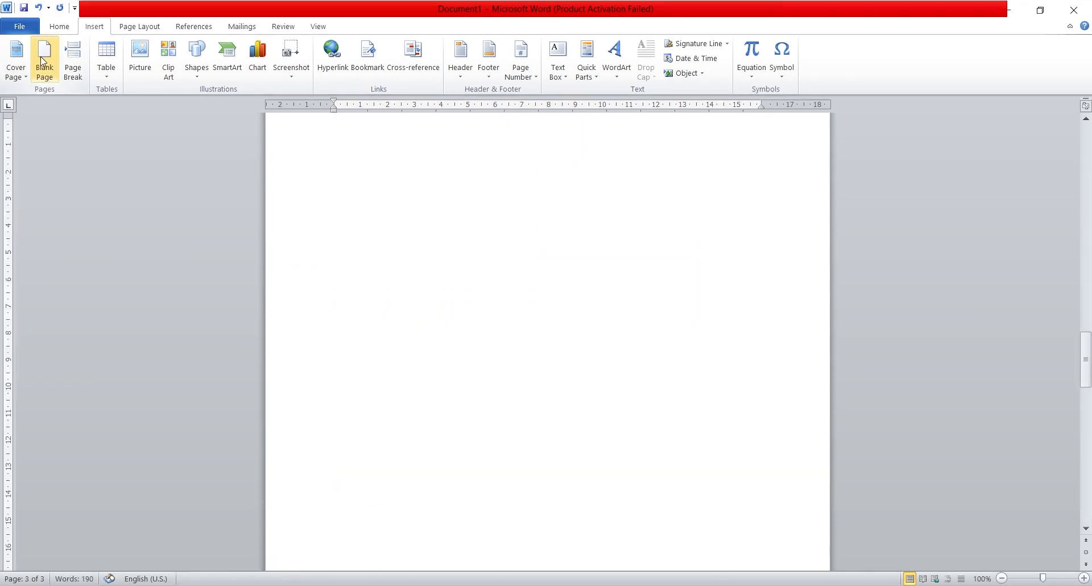
scroll(443, 369, "up", 3)
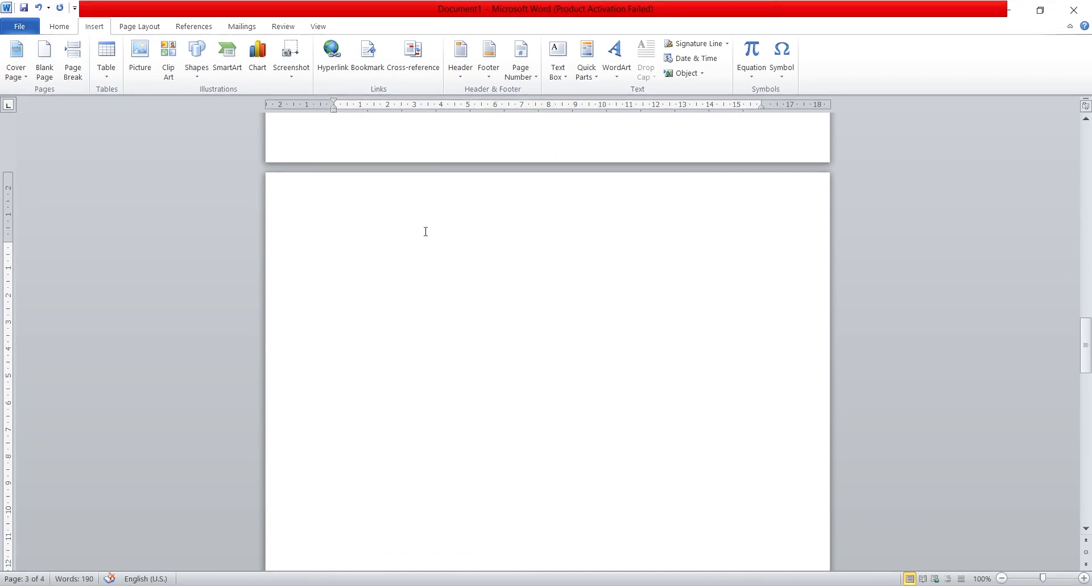
Step: Generate sample paragraphs on the new blank page with =rand()
type("=ran")
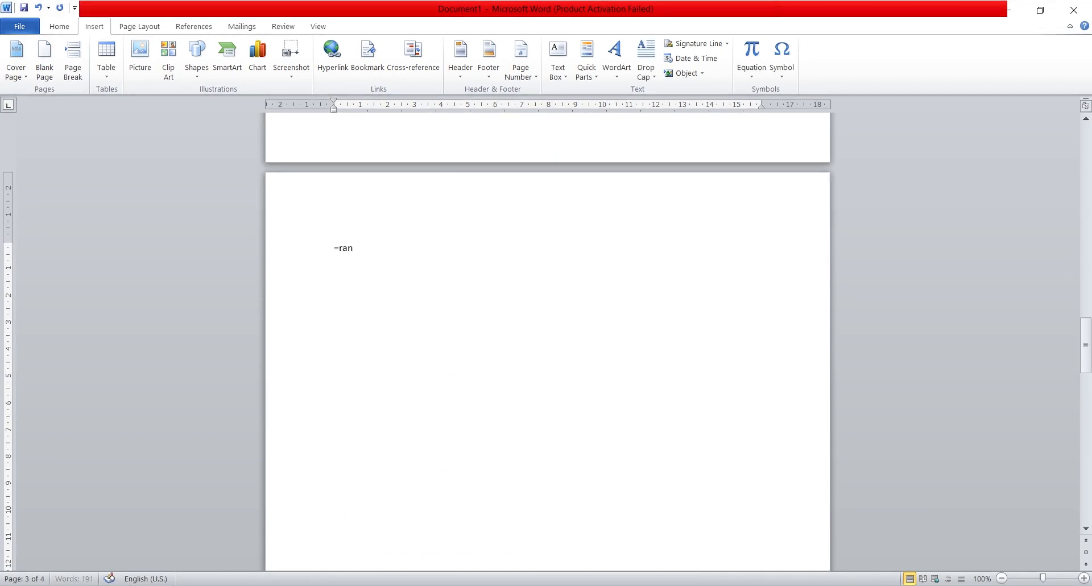
type("d()")
key("Return")
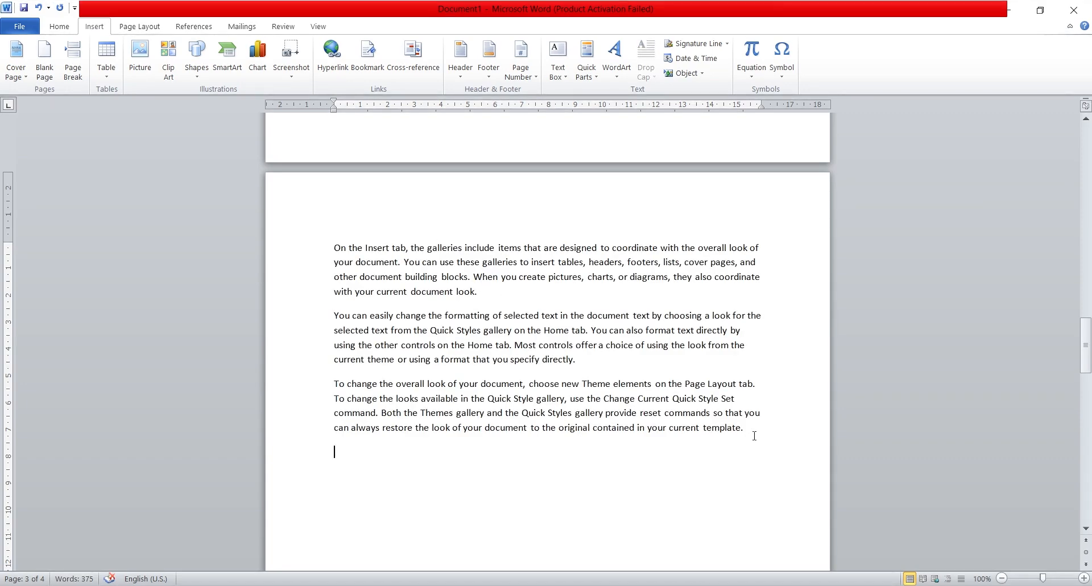
Step: Enlarge all the sample paragraphs on the new page to 14 pt
left_click_drag(752, 431, 336, 248)
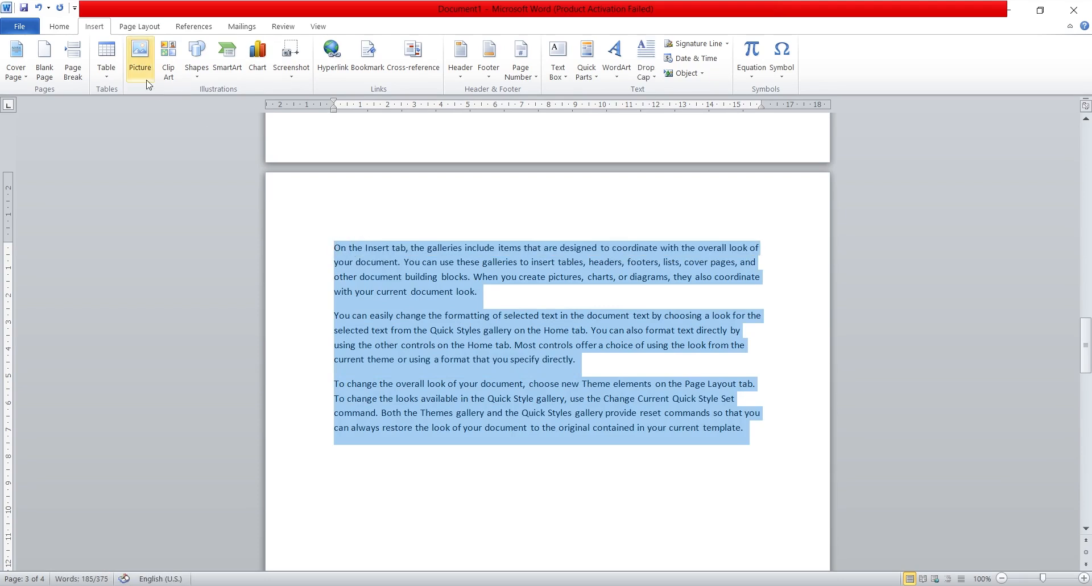
left_click(60, 26)
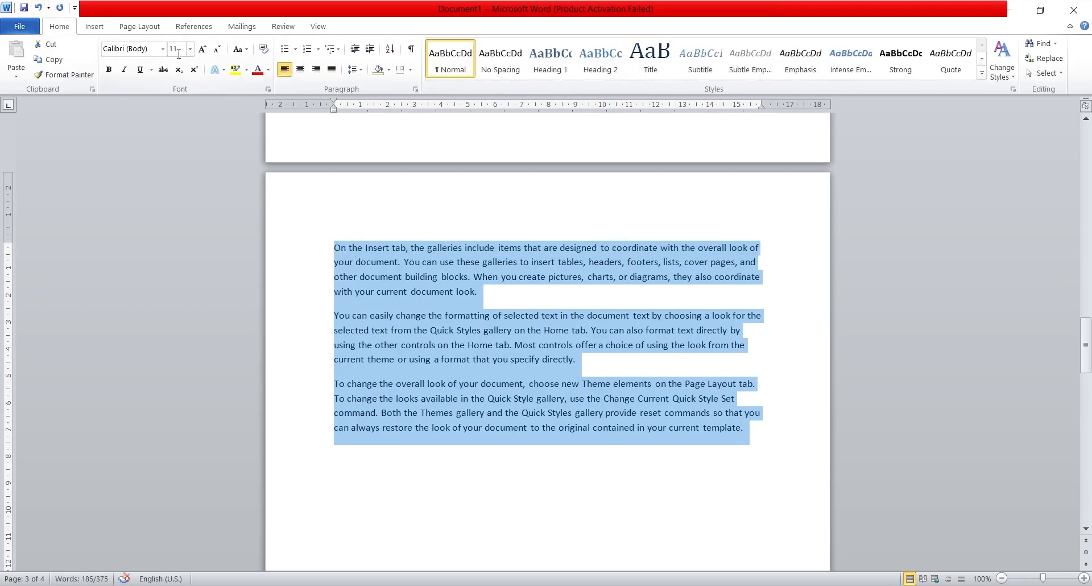
double_click(202, 49)
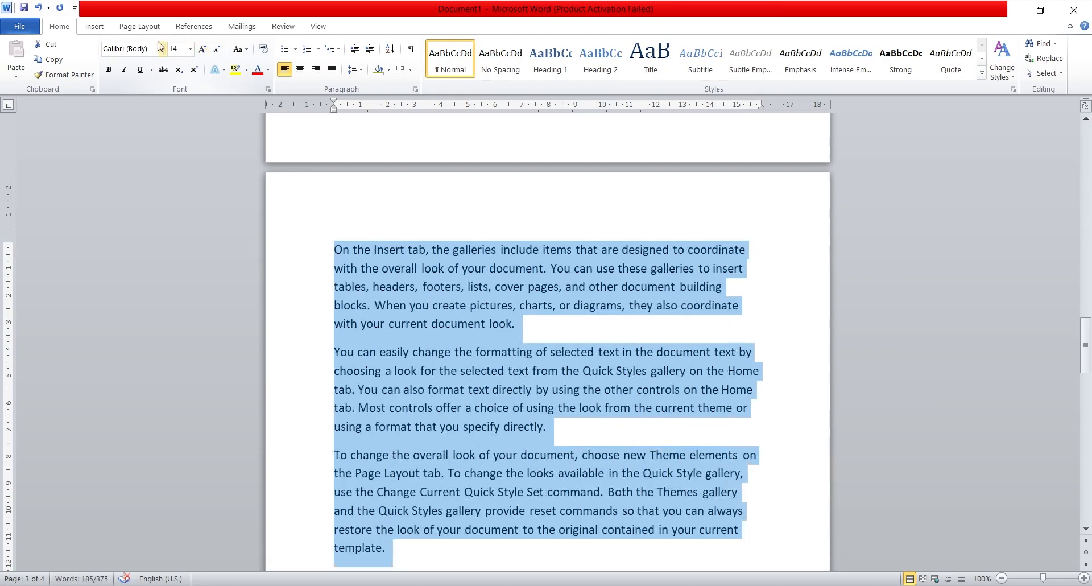
Step: Bookmark the word "pictures" in the first sample paragraph with the name picture
left_click(95, 27)
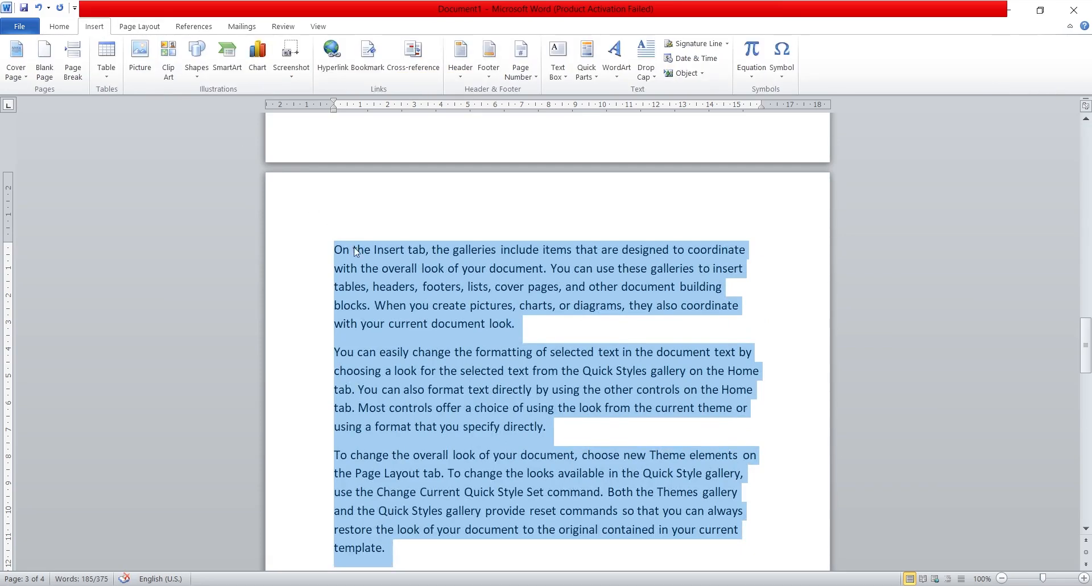
left_click(589, 340)
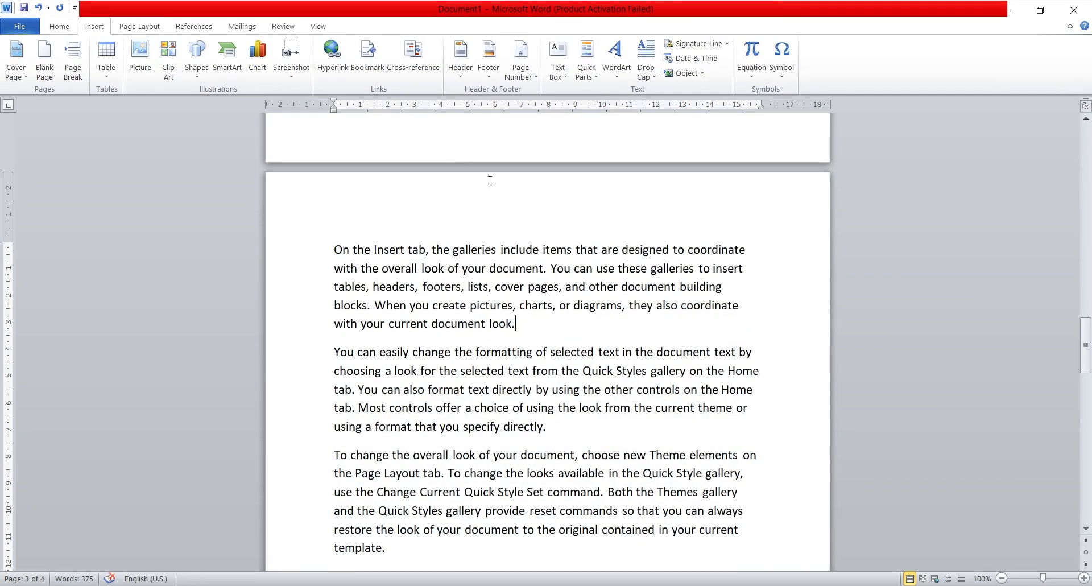
double_click(491, 307)
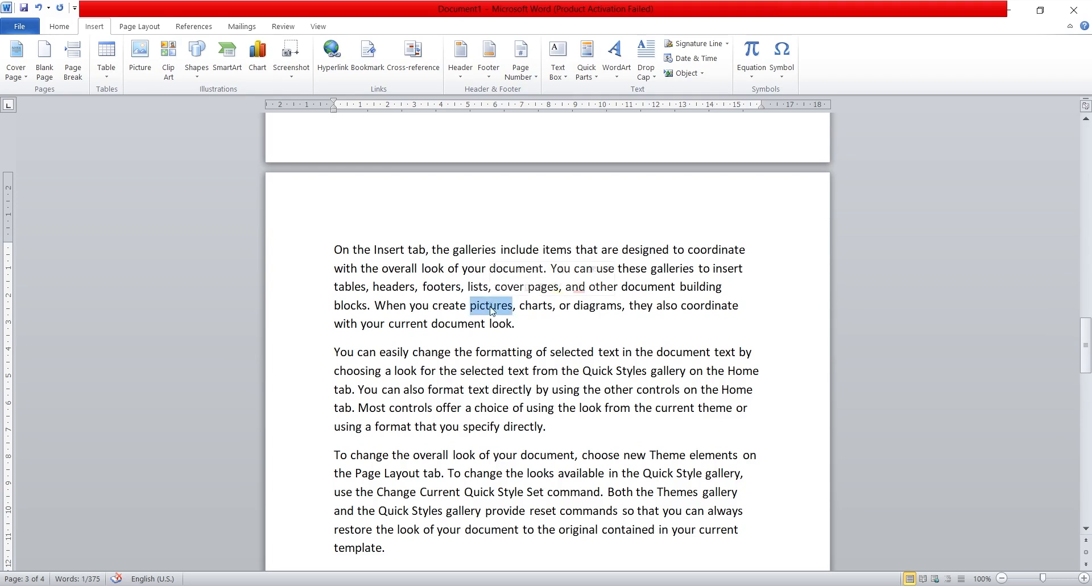
left_click(371, 67)
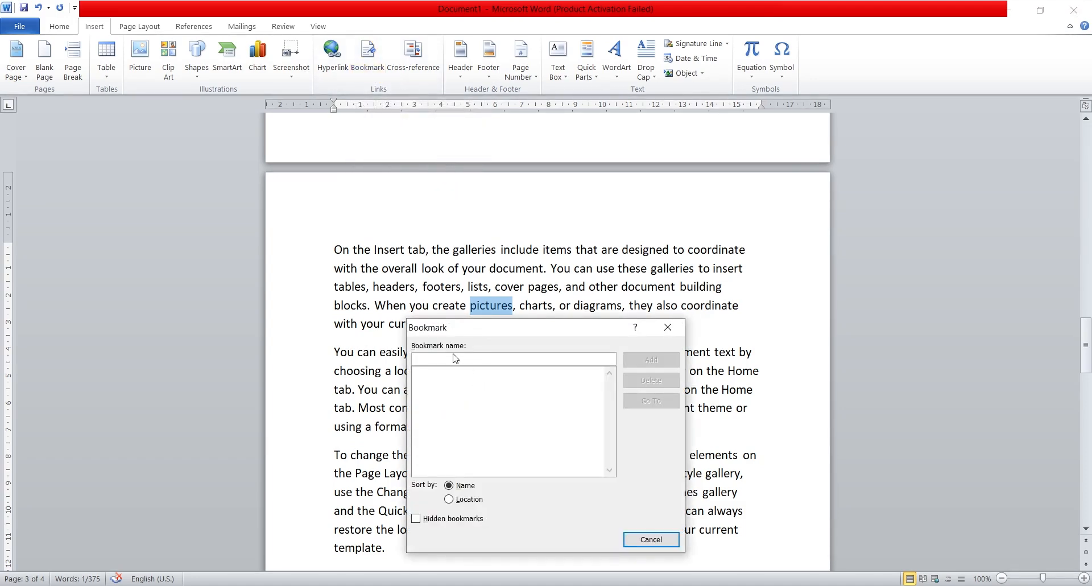
type("picture")
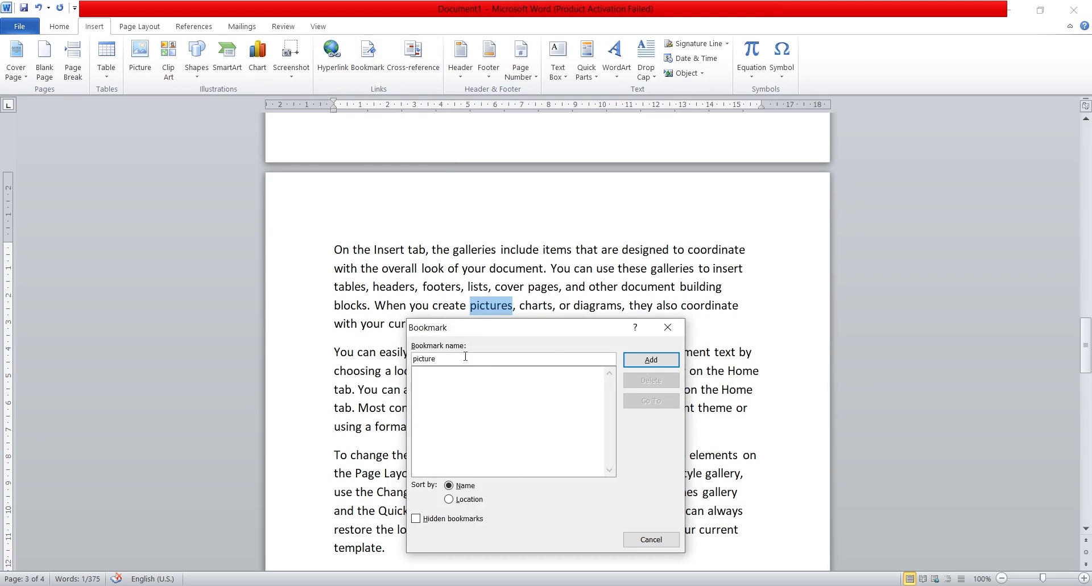
left_click(657, 360)
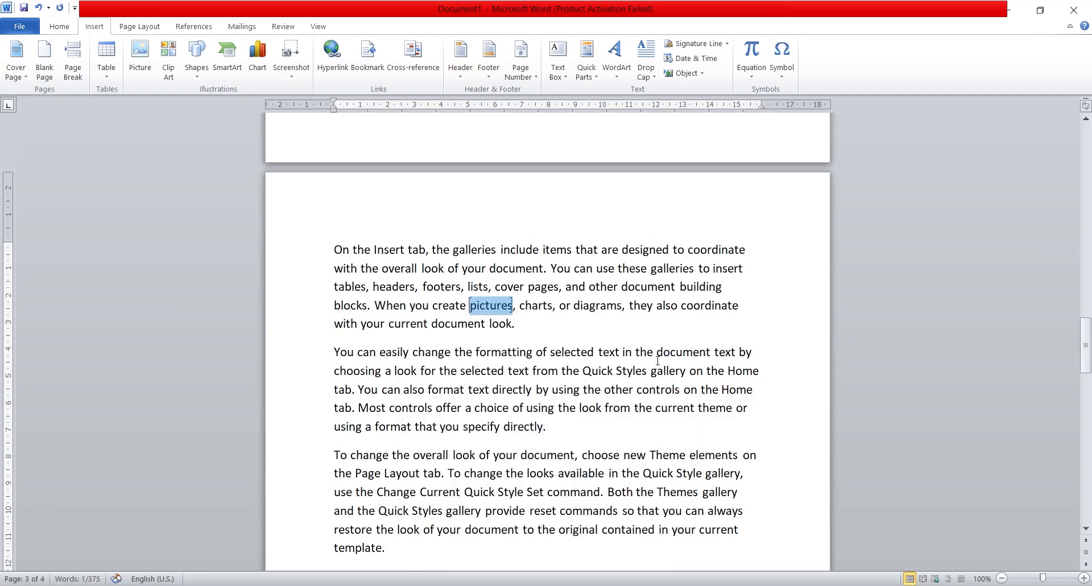
left_click(615, 349)
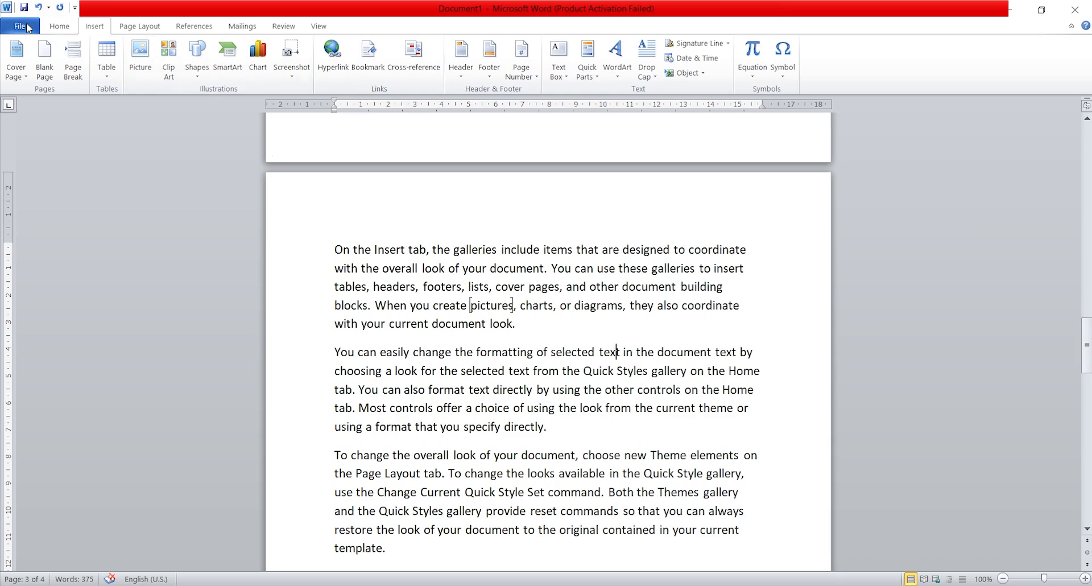
Step: Check the Show bookmarks setting under the document content section of the advanced program options
left_click(28, 29)
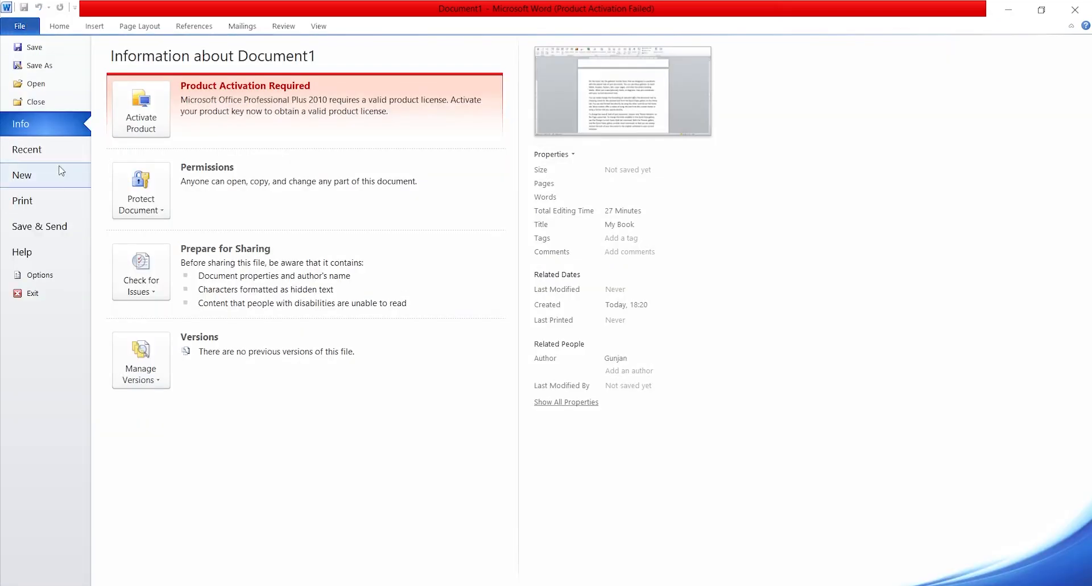
left_click(52, 276)
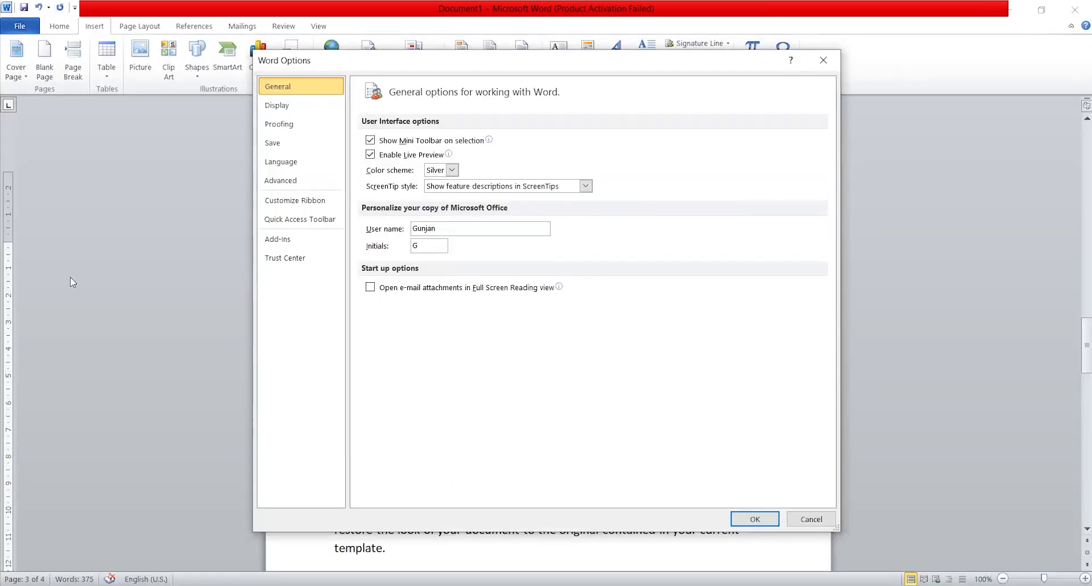
left_click(301, 183)
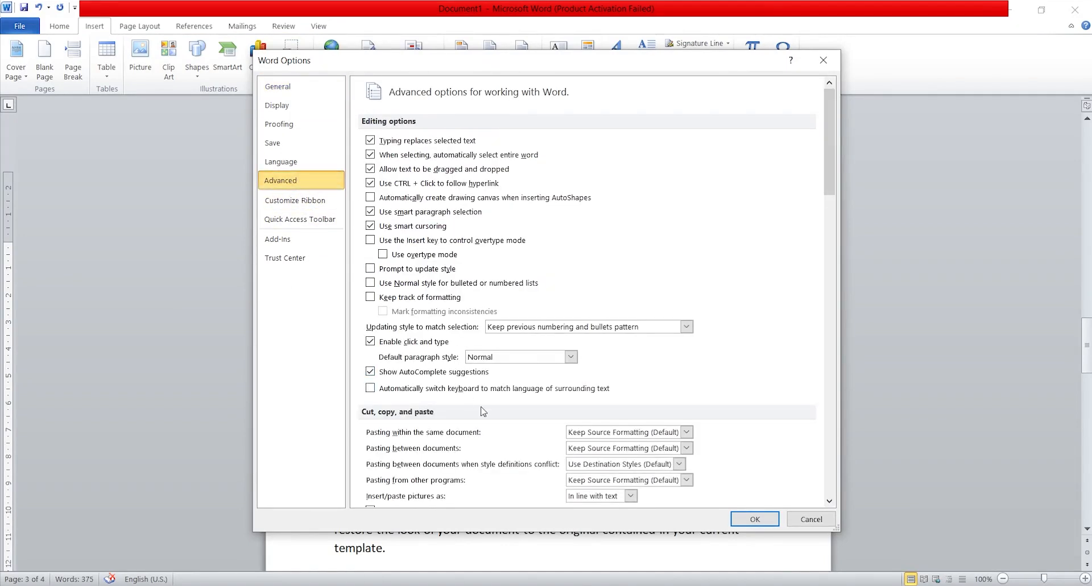
scroll(483, 410, "down", 3)
scroll(482, 411, "down", 3)
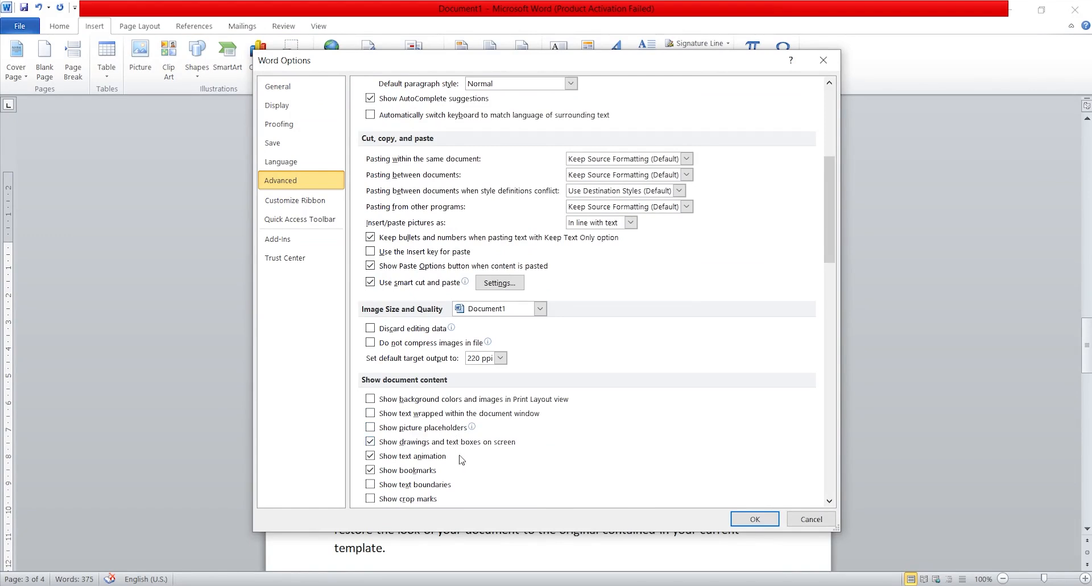
scroll(462, 460, "down", 1)
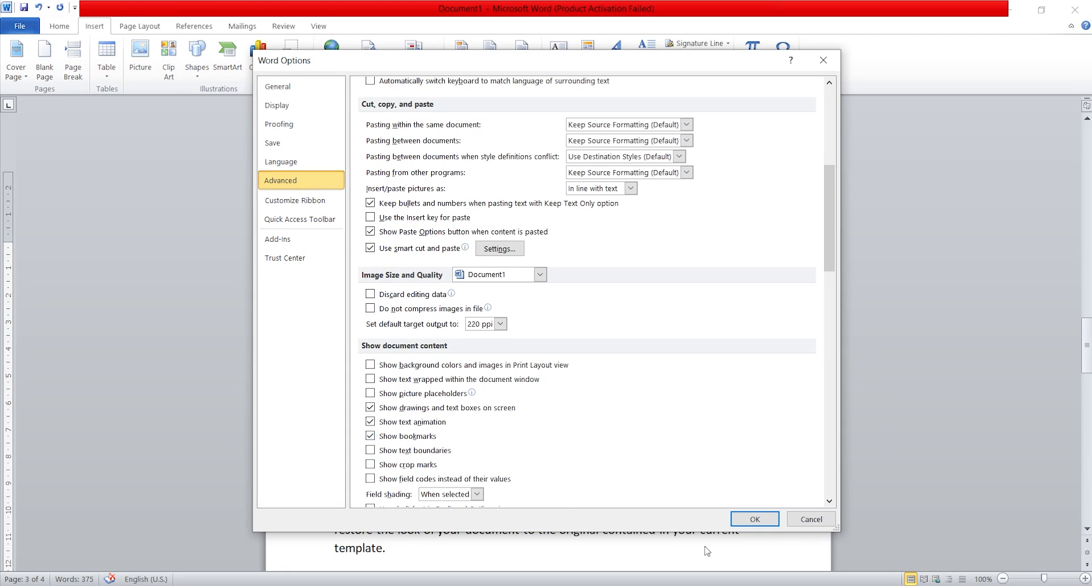
left_click(823, 60)
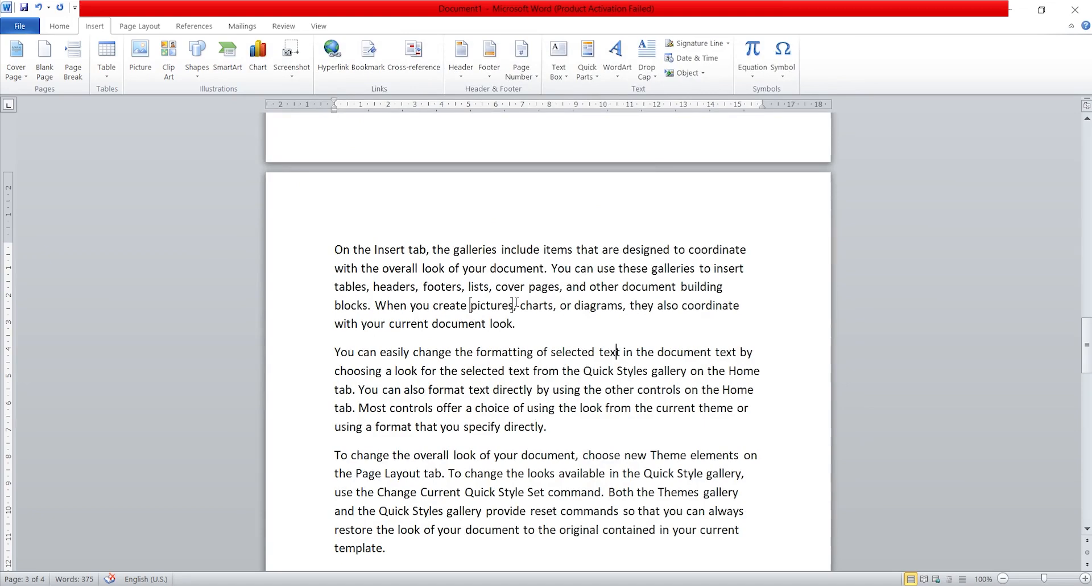
Step: Bookmark the first "directly" in the second sample paragraph with the name directly
double_click(509, 390)
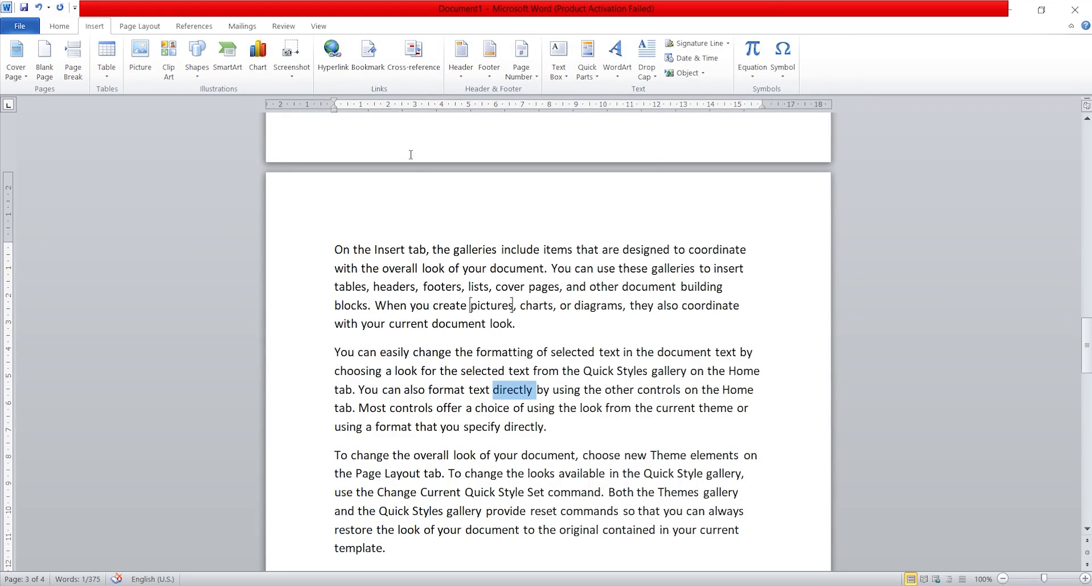
left_click(368, 69)
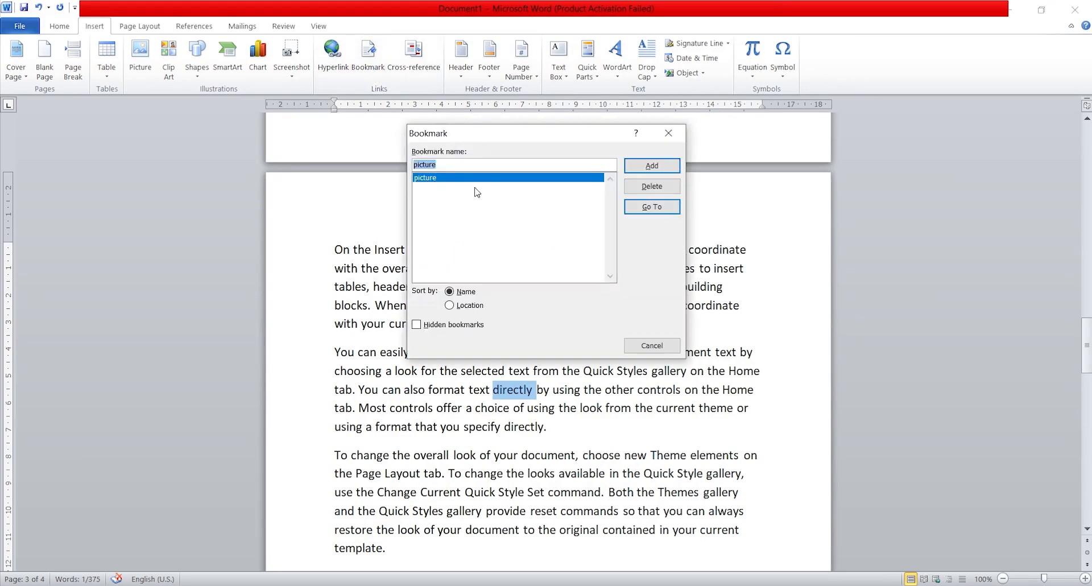
type("directly")
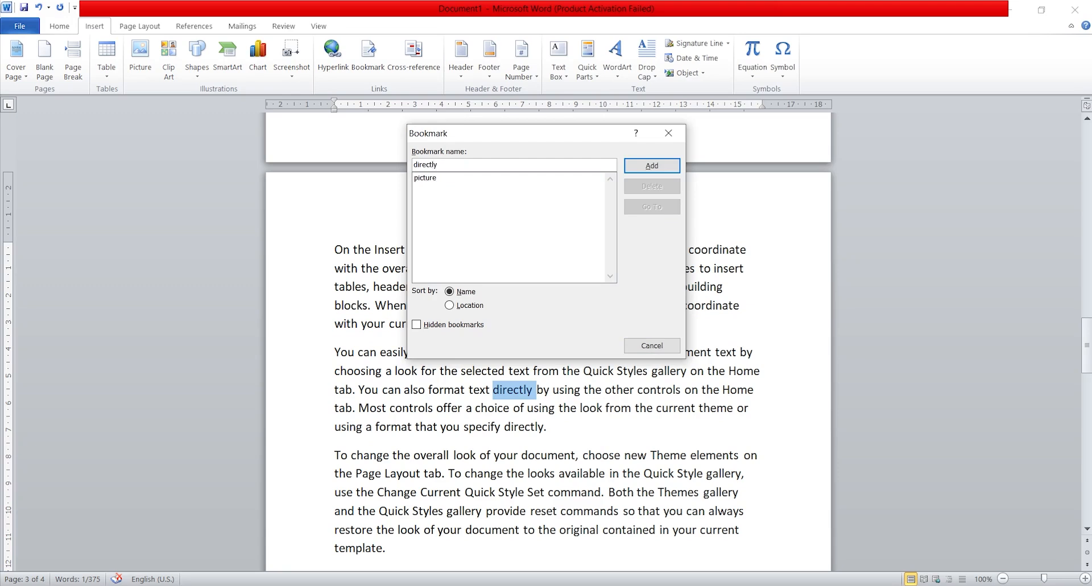
left_click(671, 169)
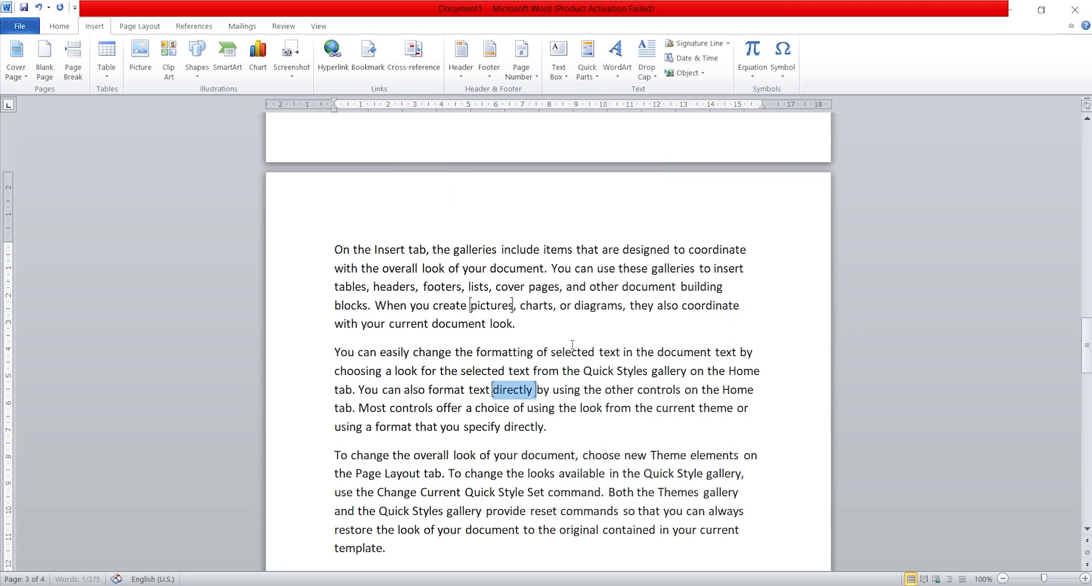
left_click(575, 405)
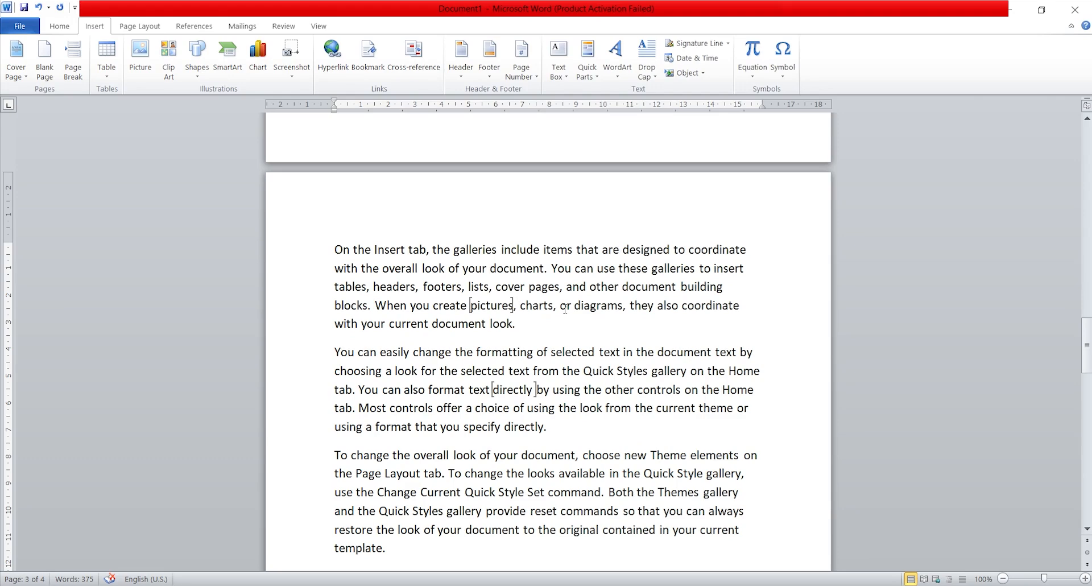
Step: Go to the picture bookmark from the document's bookmark list
left_click(368, 59)
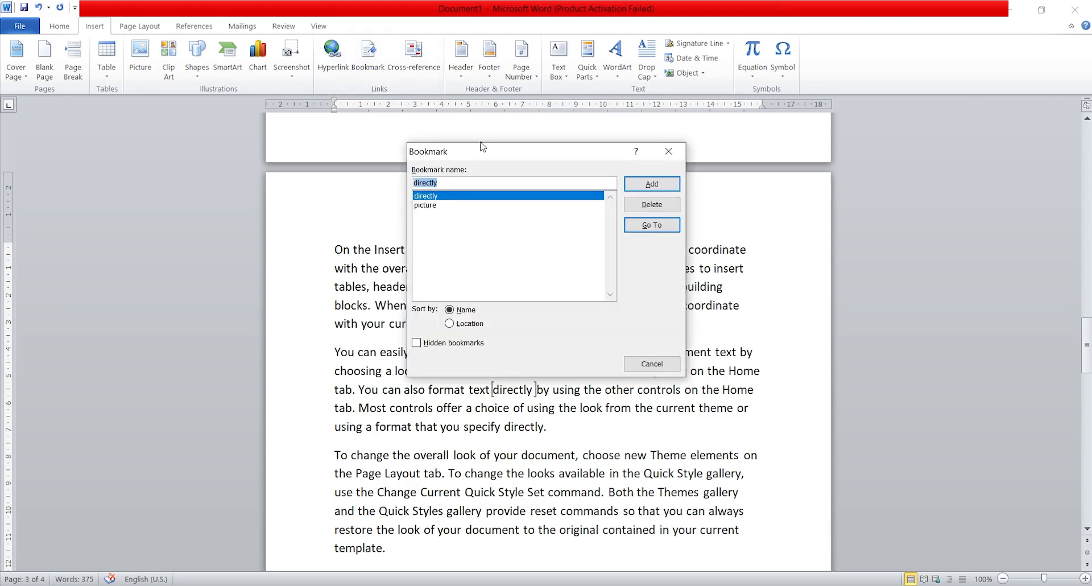
left_click(450, 206)
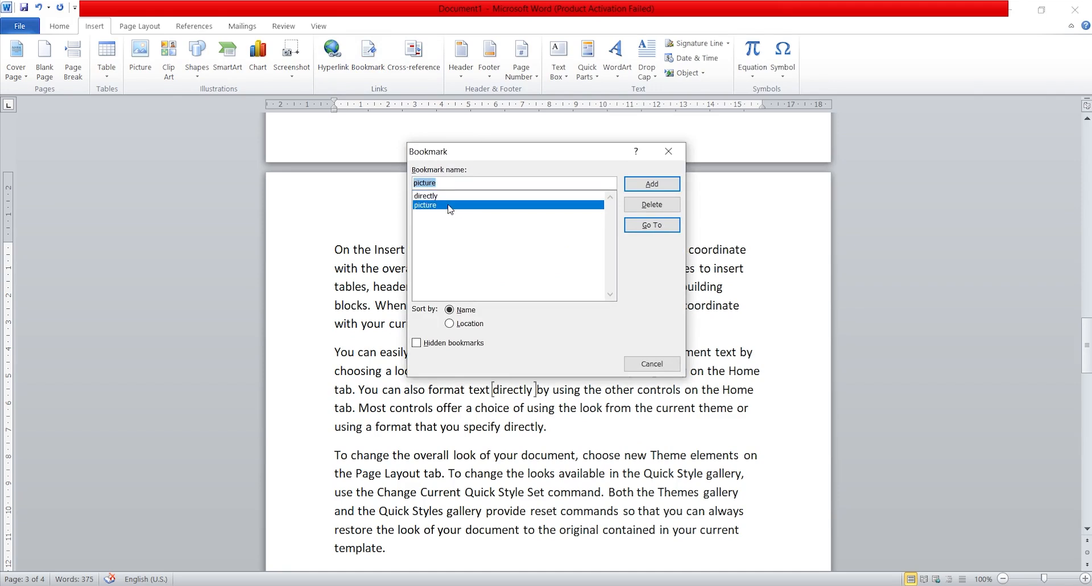
left_click(650, 226)
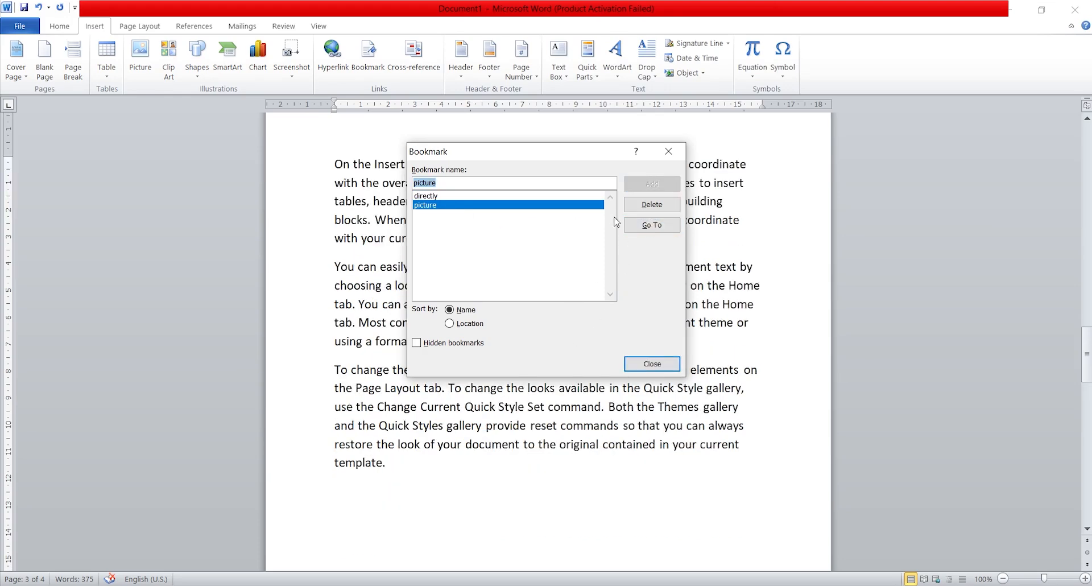
left_click(668, 153)
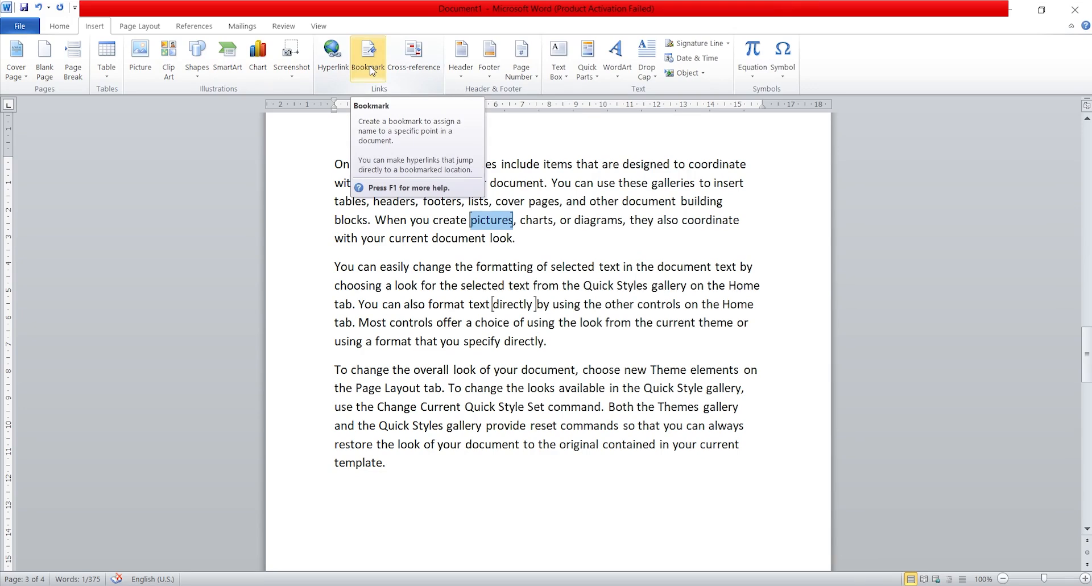
left_click(537, 266)
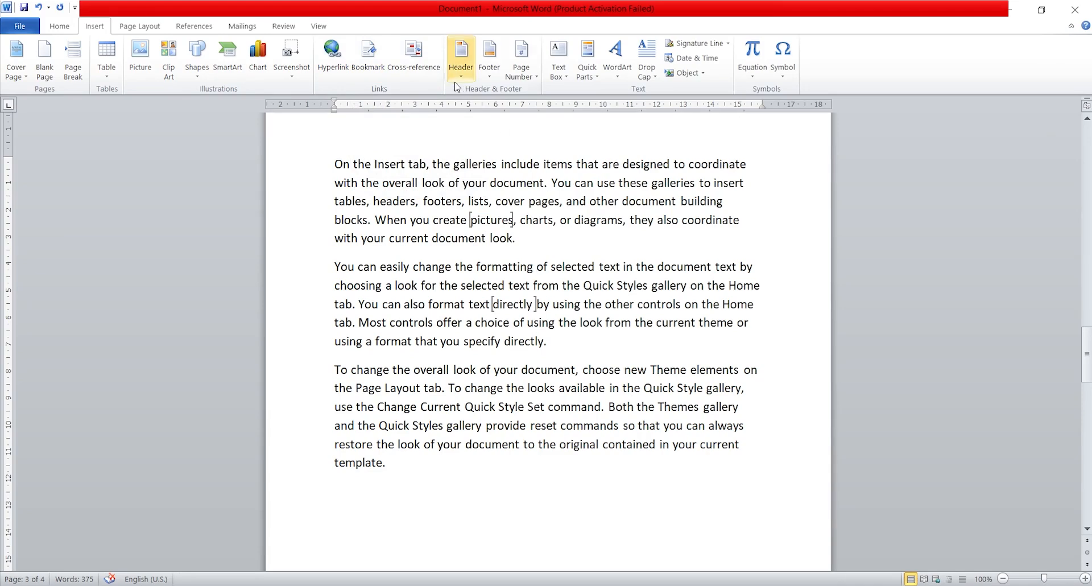
Step: Delete the picture and directly bookmarks from the document
left_click(367, 57)
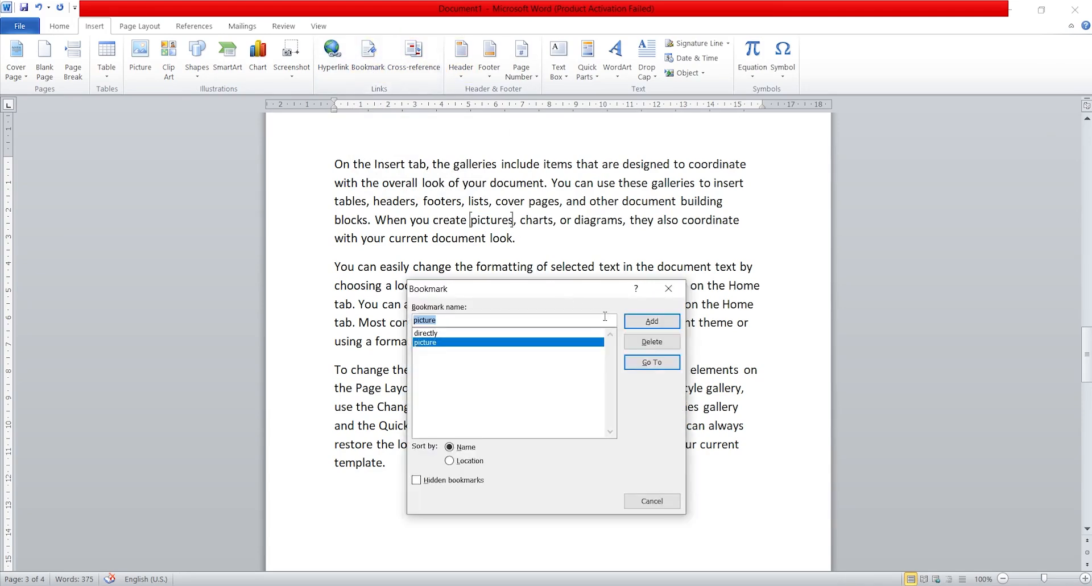
left_click(635, 343)
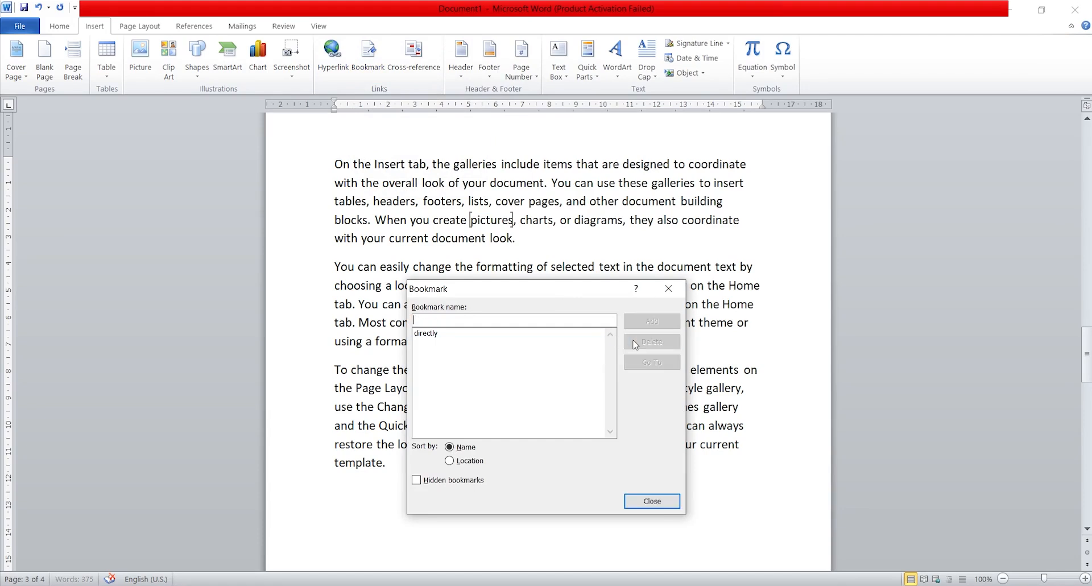
left_click(481, 334)
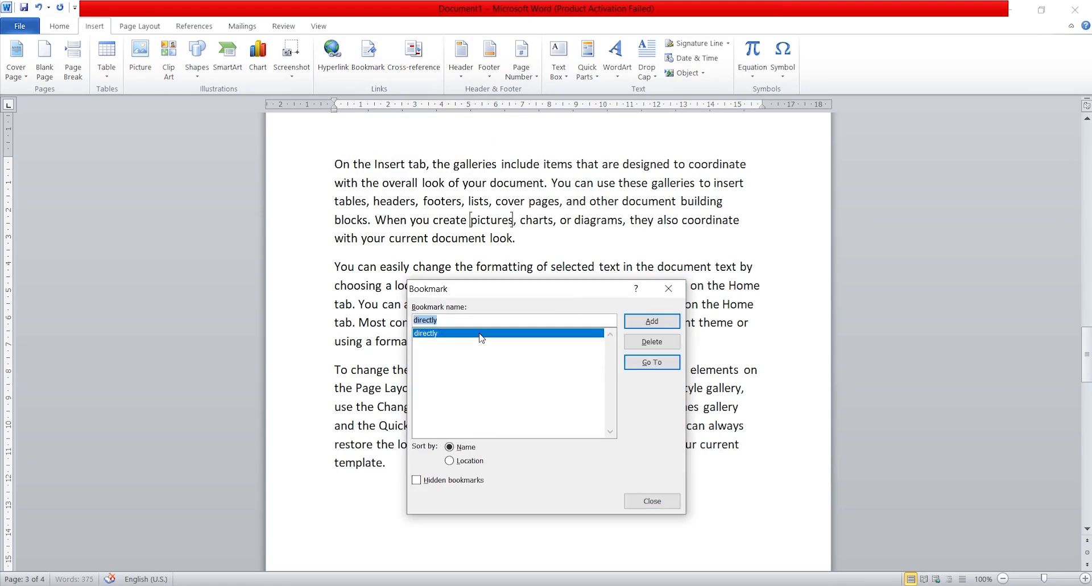
left_click(650, 345)
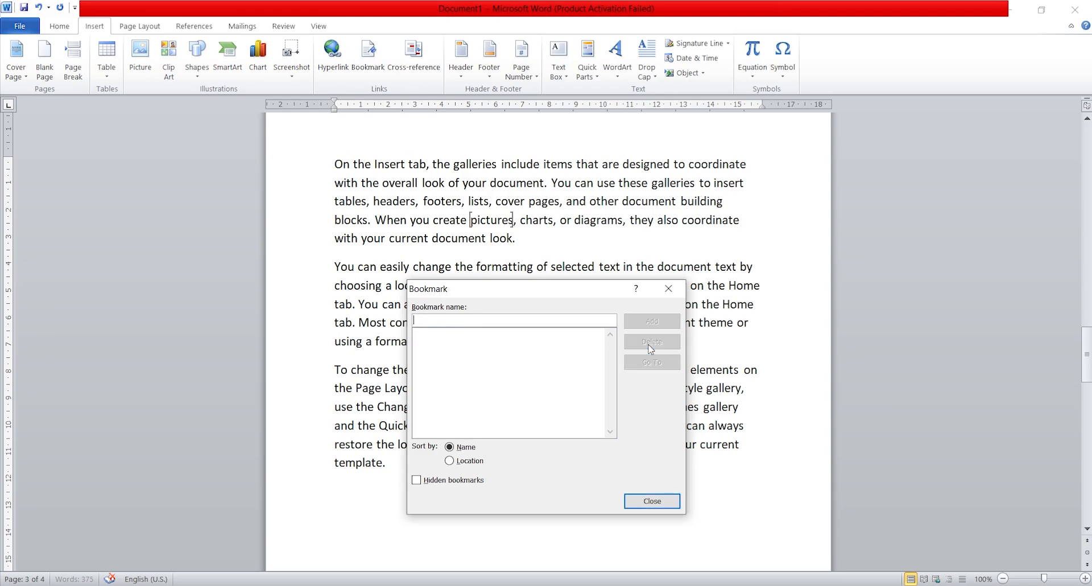
left_click(669, 291)
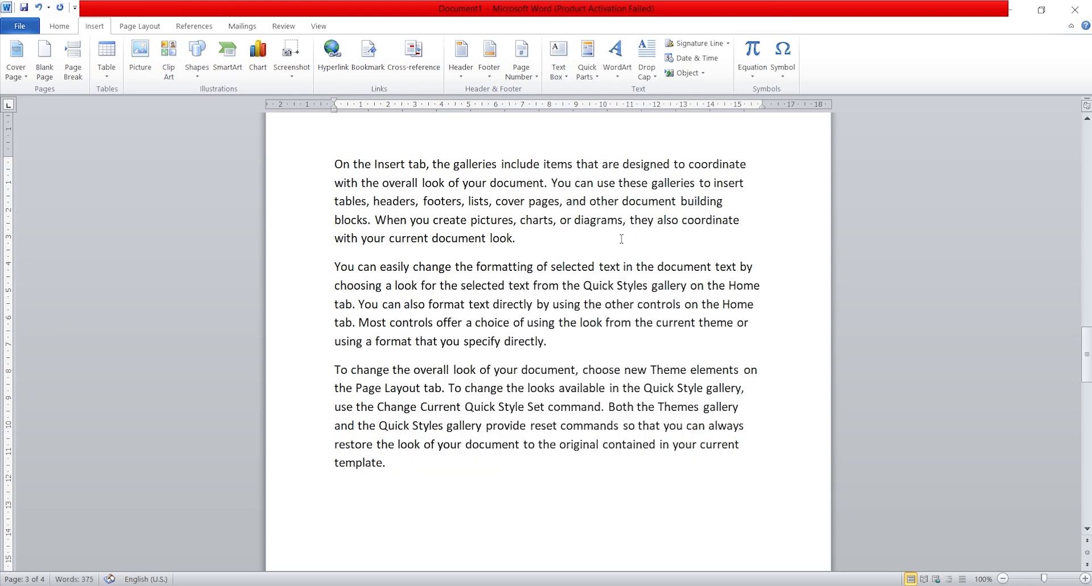